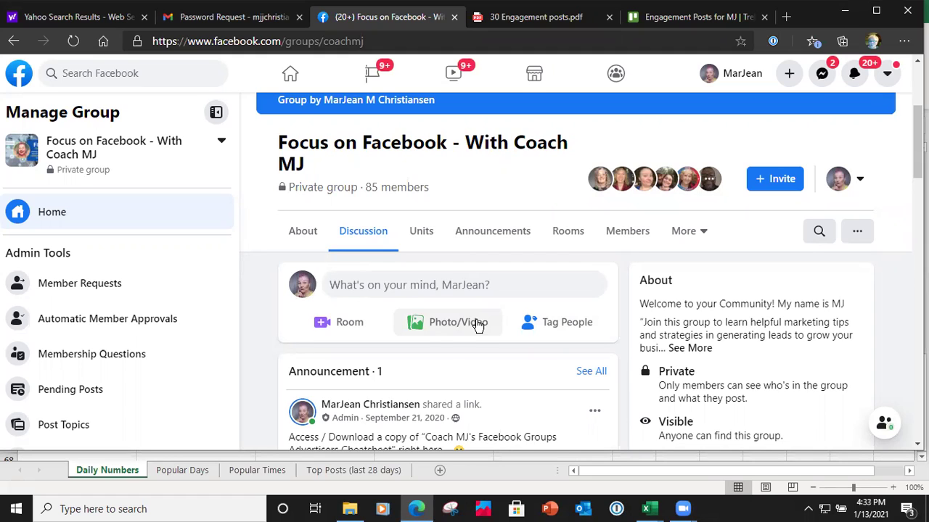
Step: Examine the admin tools and insights available for managing the Focus on Facebook group
scroll(191, 336, "down", 3)
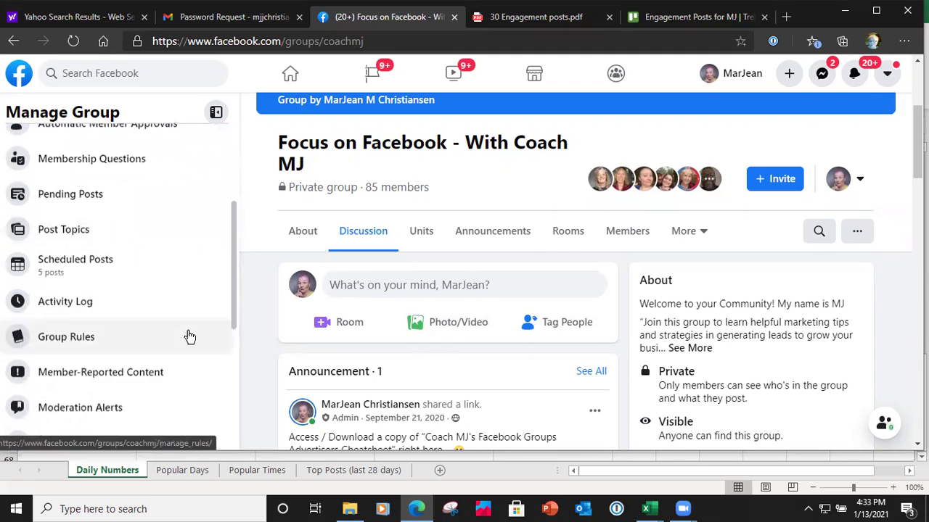
scroll(188, 337, "down", 4)
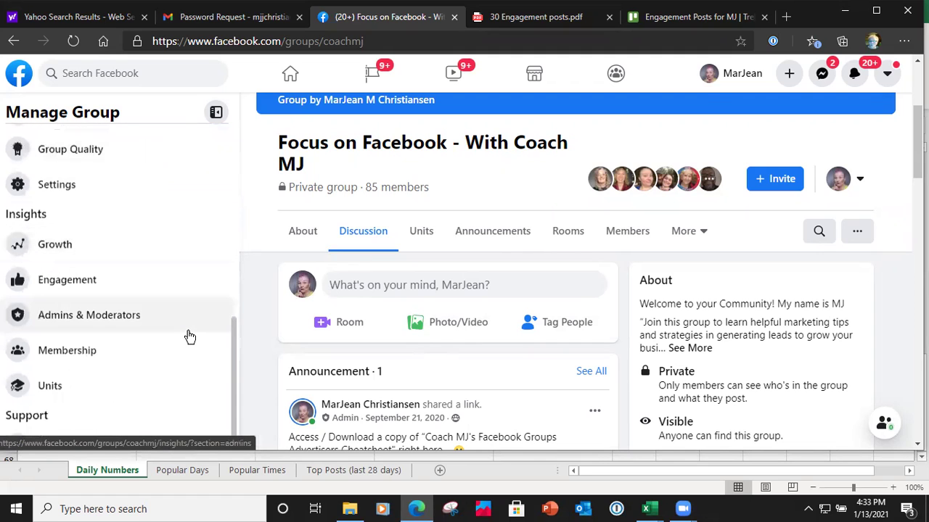
scroll(189, 337, "down", 1)
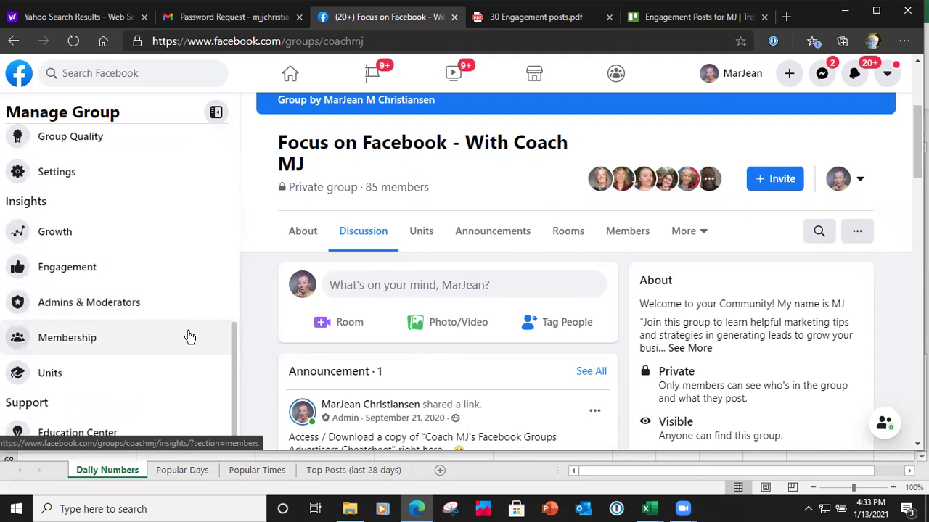
scroll(189, 337, "up", 8)
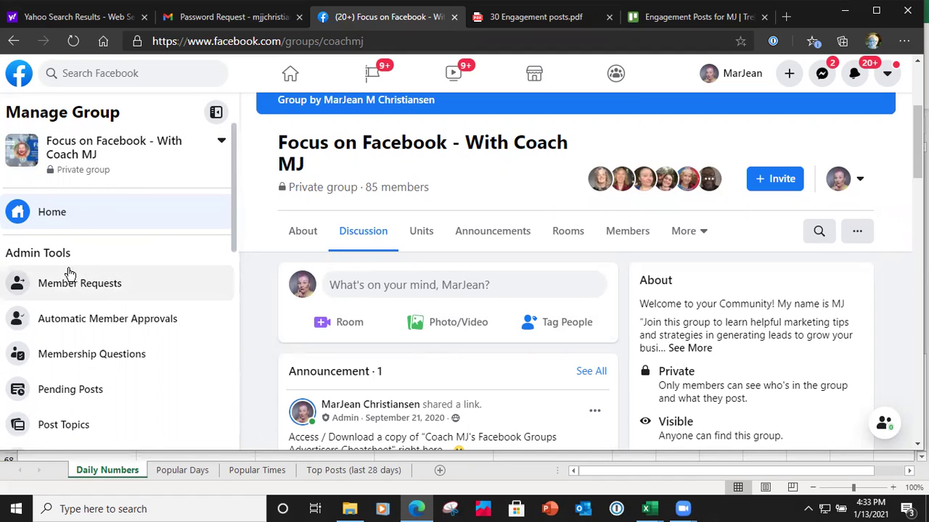
scroll(73, 303, "down", 2)
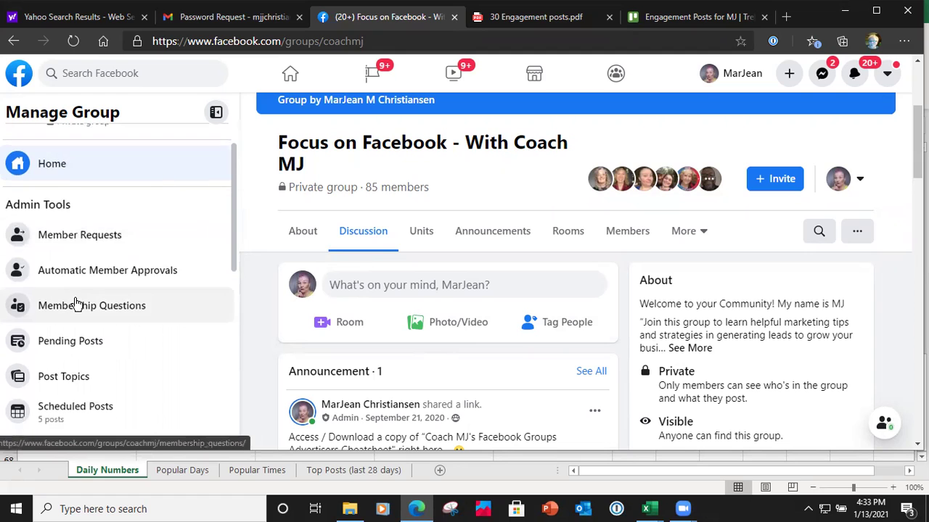
scroll(77, 303, "down", 1)
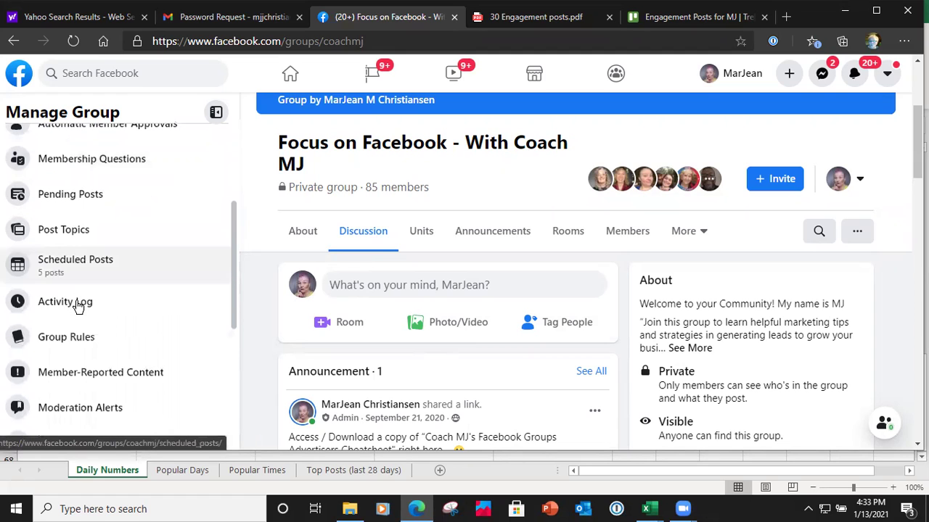
scroll(77, 306, "down", 1)
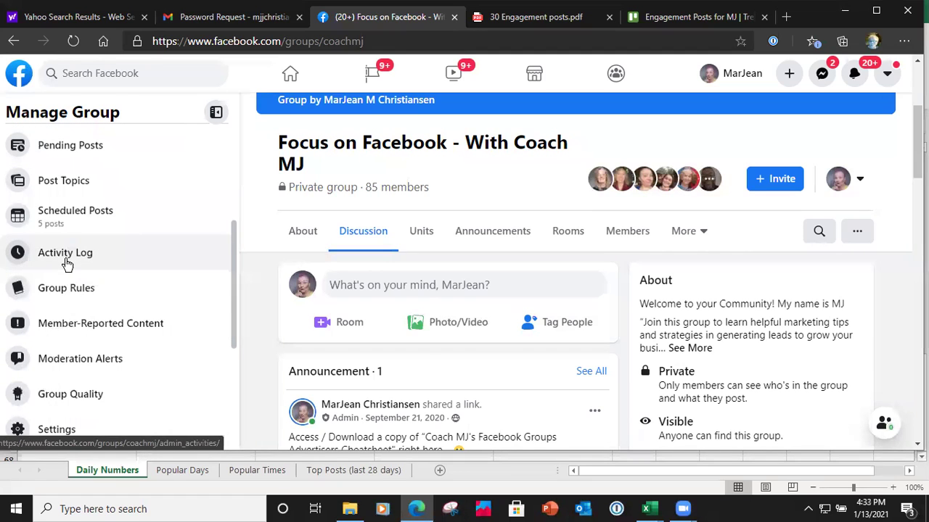
scroll(67, 266, "down", 2)
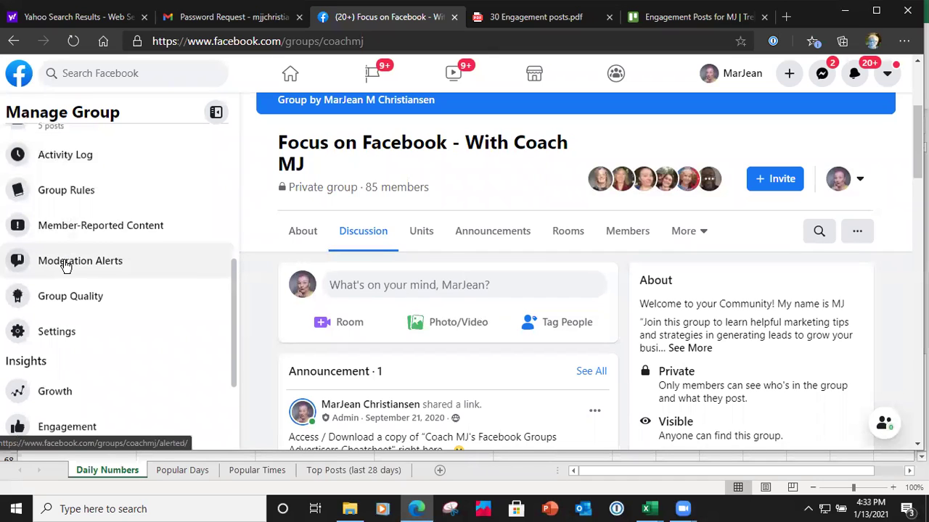
scroll(66, 266, "up", 2)
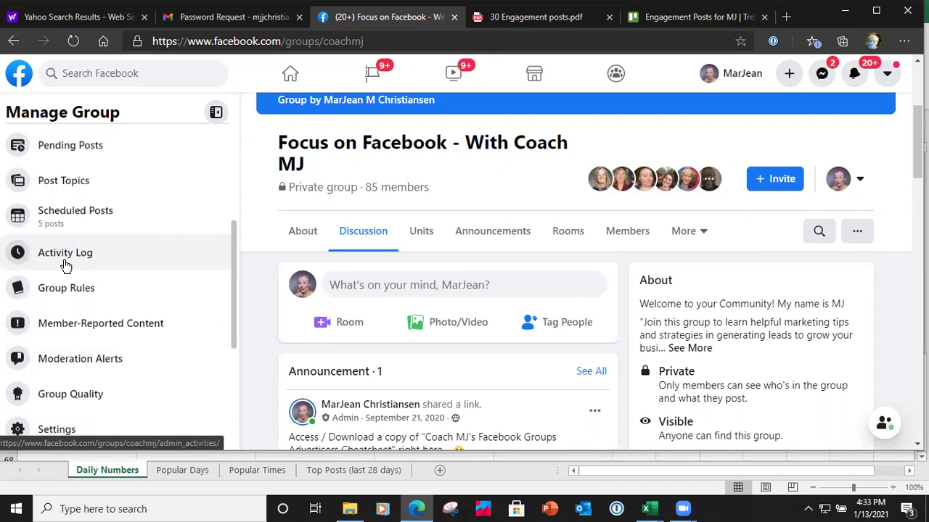
scroll(65, 265, "down", 3)
scroll(67, 267, "up", 6)
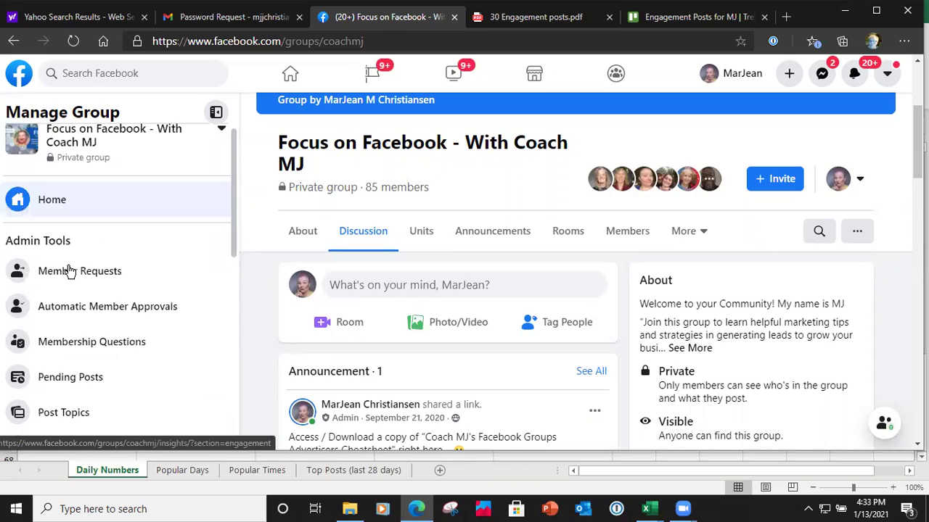
scroll(69, 272, "down", 4)
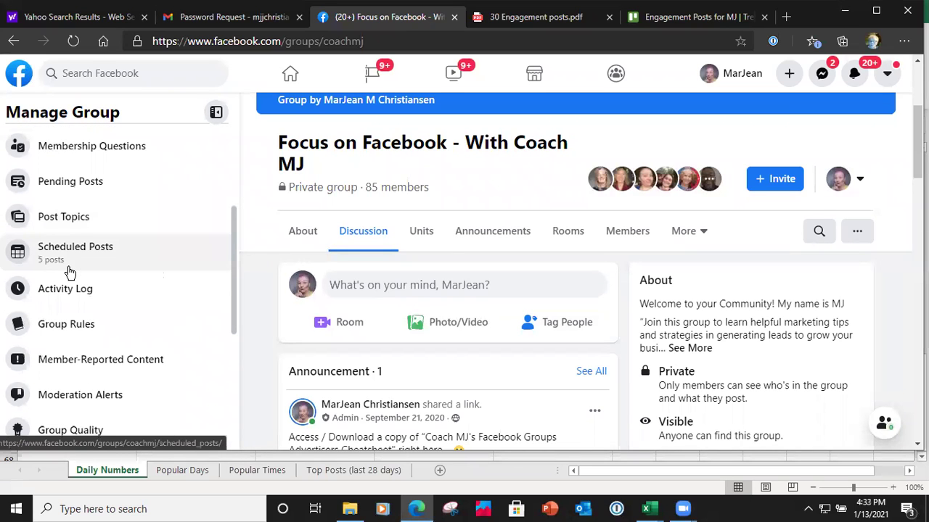
scroll(69, 304, "down", 2)
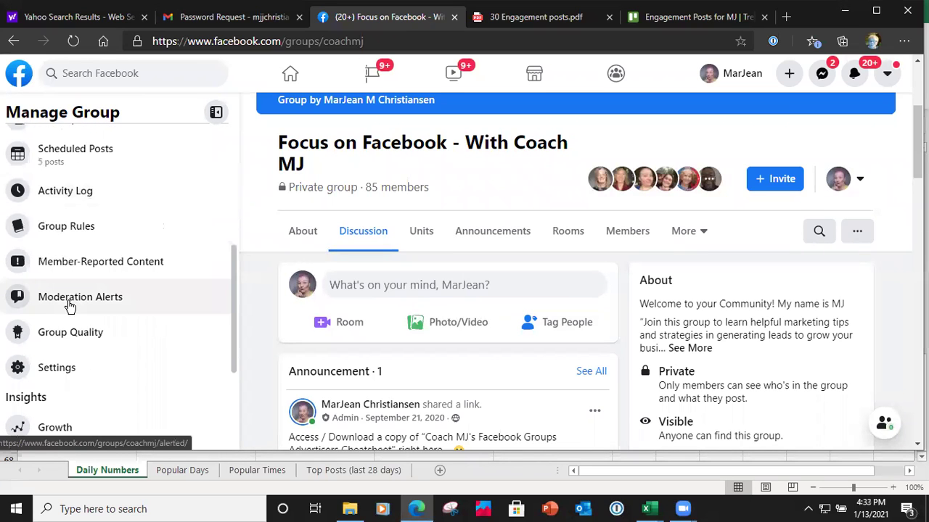
Step: Open the group's Activity Log and look over its filter options and the remaining management entries
left_click(57, 194)
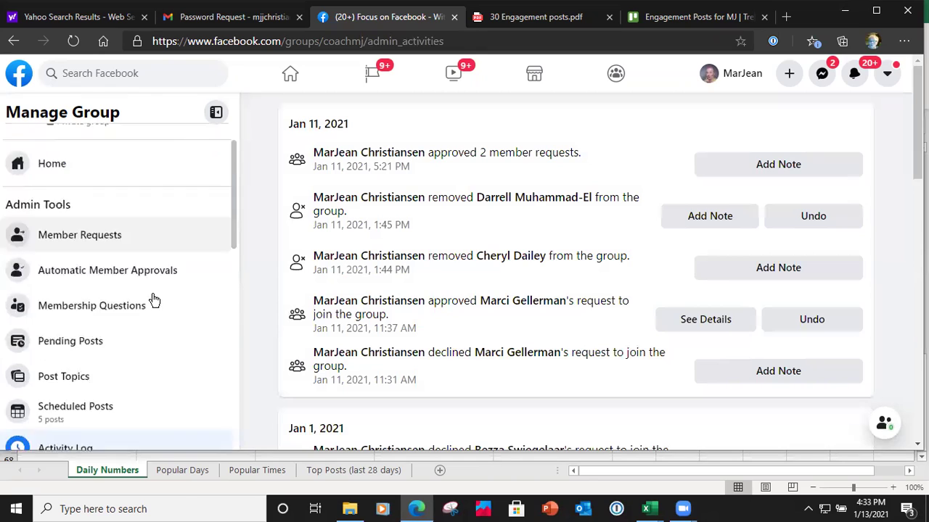
scroll(154, 297, "down", 2)
scroll(155, 299, "down", 2)
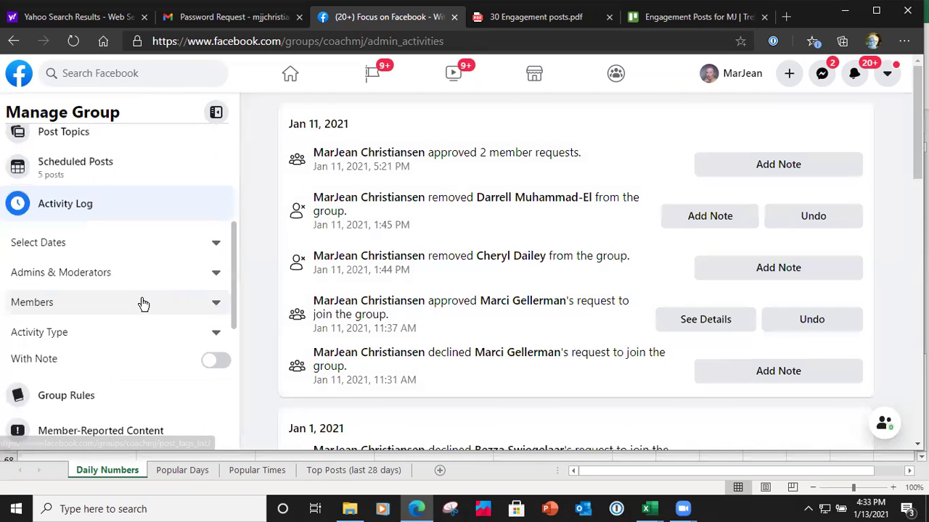
scroll(141, 301, "down", 2)
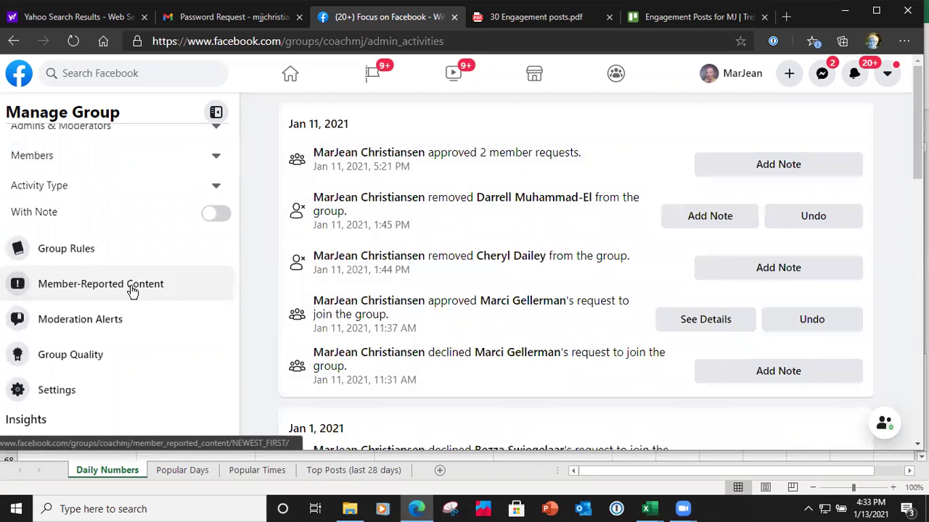
scroll(131, 290, "down", 2)
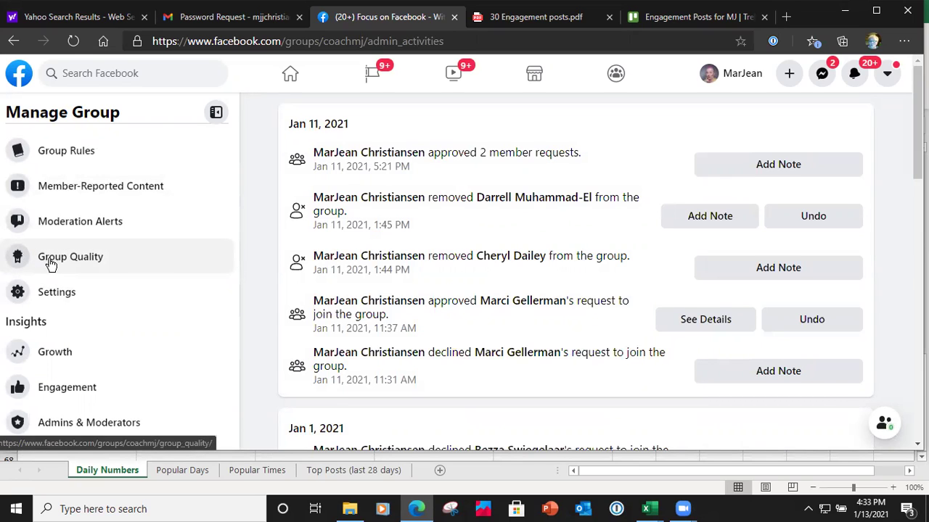
scroll(53, 259, "up", 5)
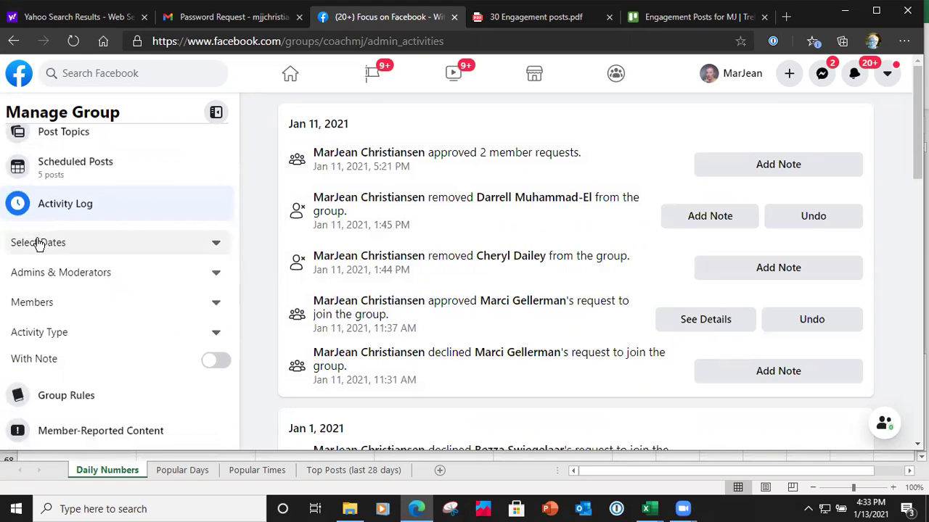
Step: Pick January 3, 2021 in the Activity Log's date filter and review the logged admin activities
left_click(36, 243)
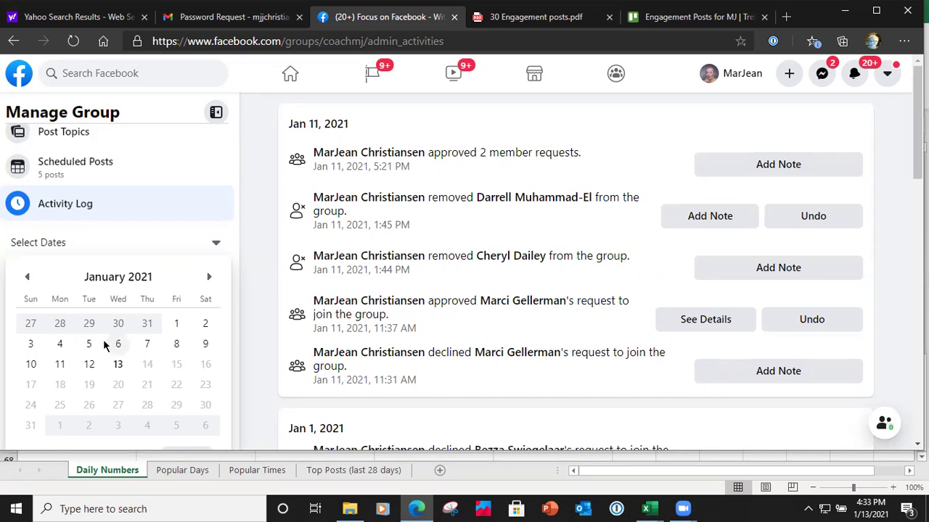
left_click(36, 347)
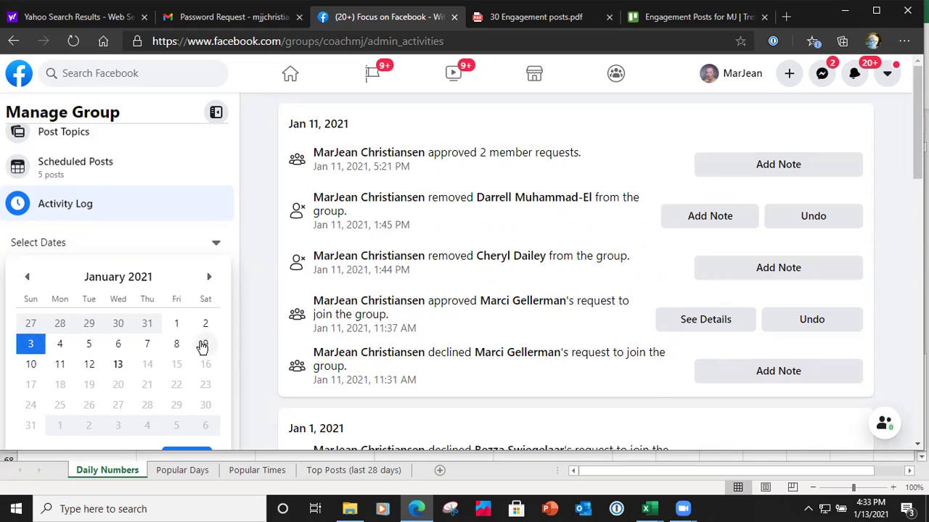
scroll(203, 345, "down", 2)
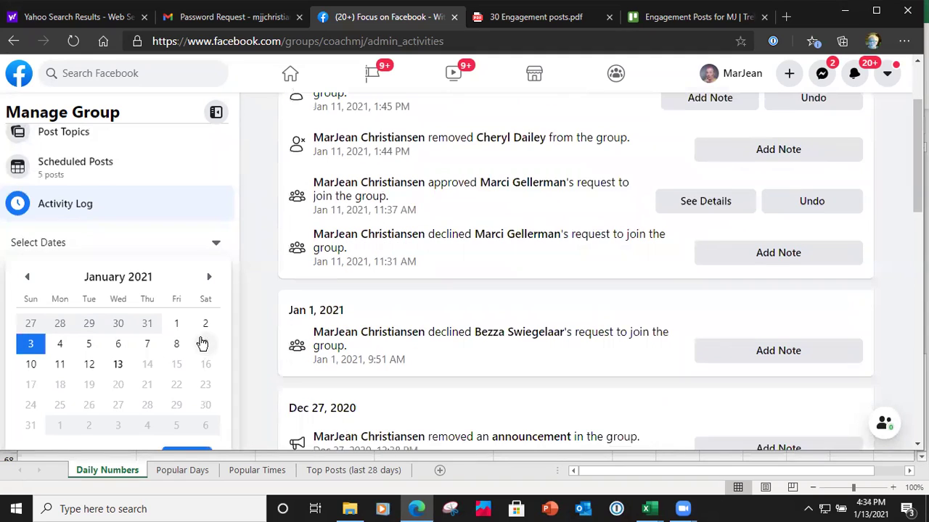
scroll(470, 249, "up", 2)
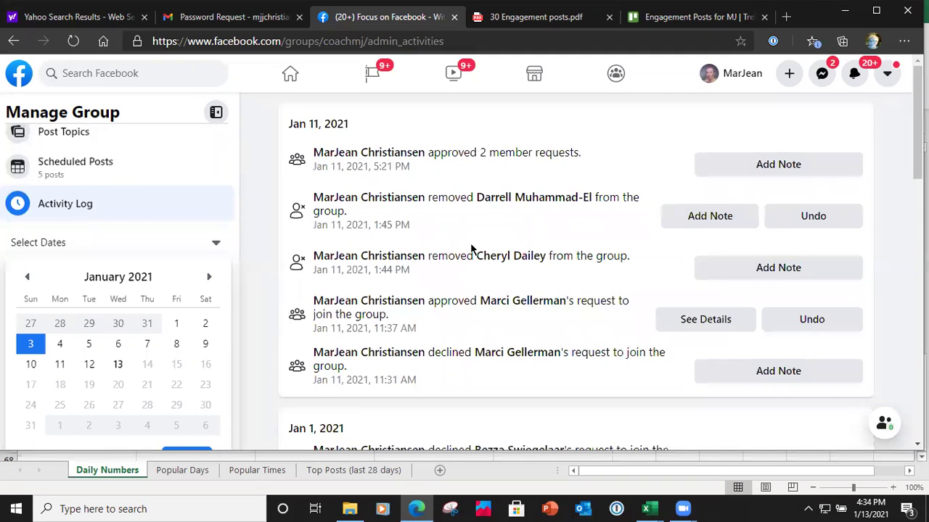
scroll(574, 278, "down", 10)
scroll(582, 278, "down", 2)
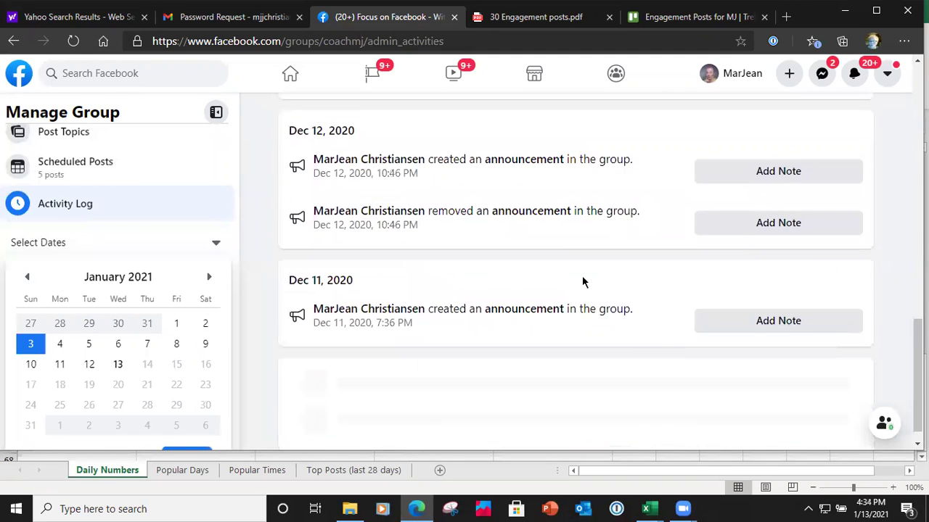
scroll(469, 317, "up", 1)
scroll(201, 256, "up", 5)
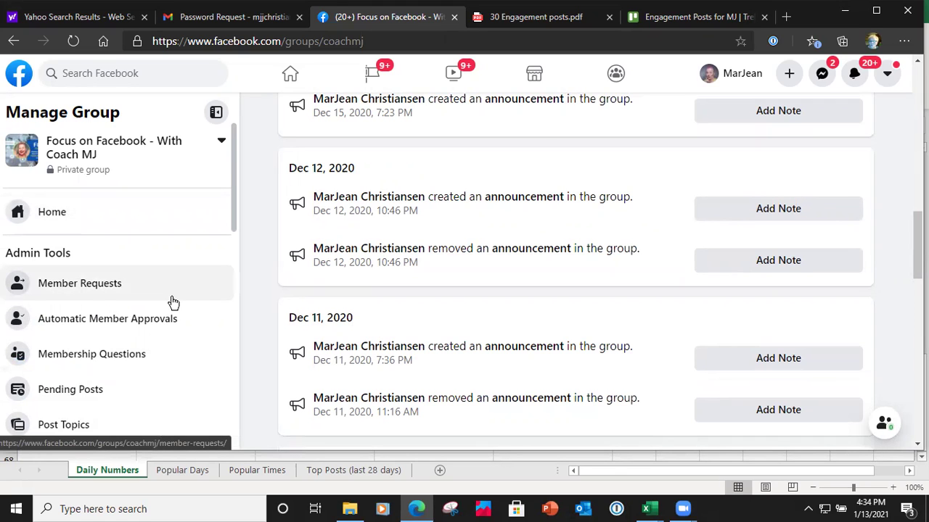
Step: Open the group's Growth insights and examine the Total Members chart for the last 28 days
scroll(159, 313, "down", 3)
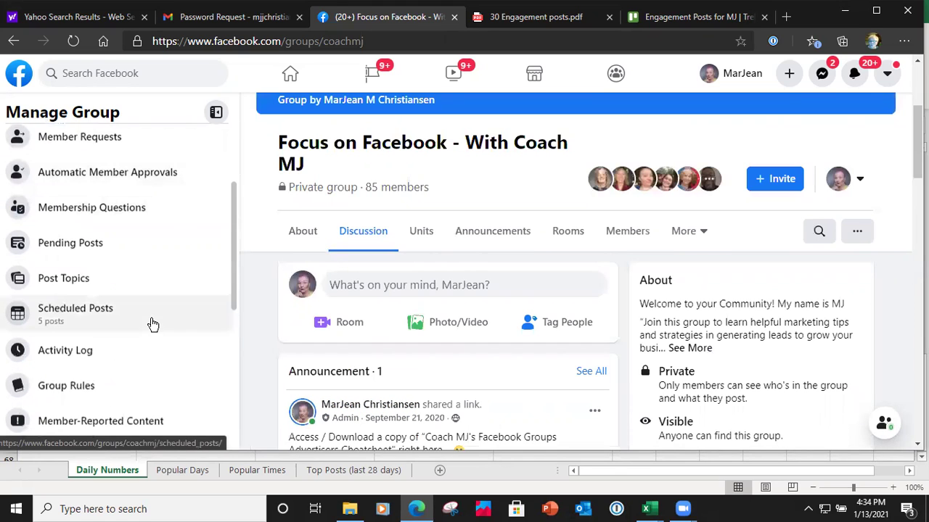
scroll(153, 327, "down", 1)
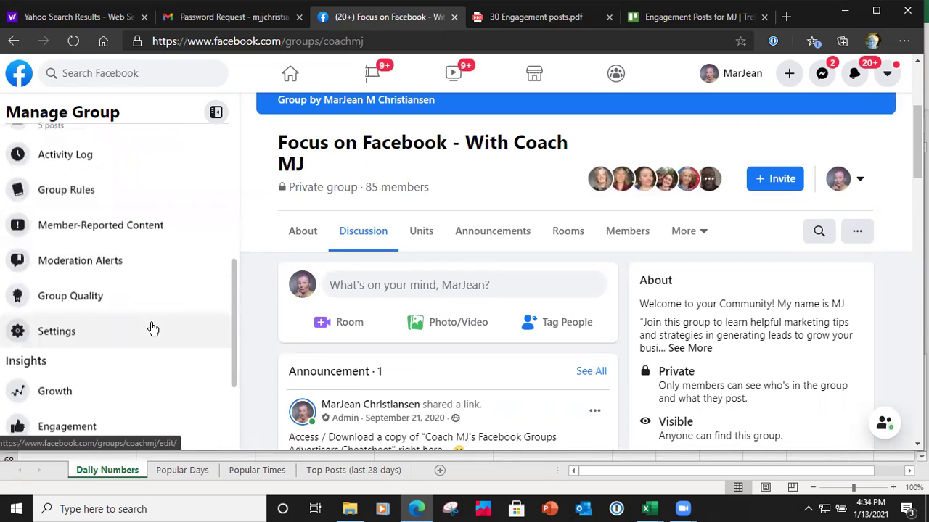
scroll(149, 327, "down", 1)
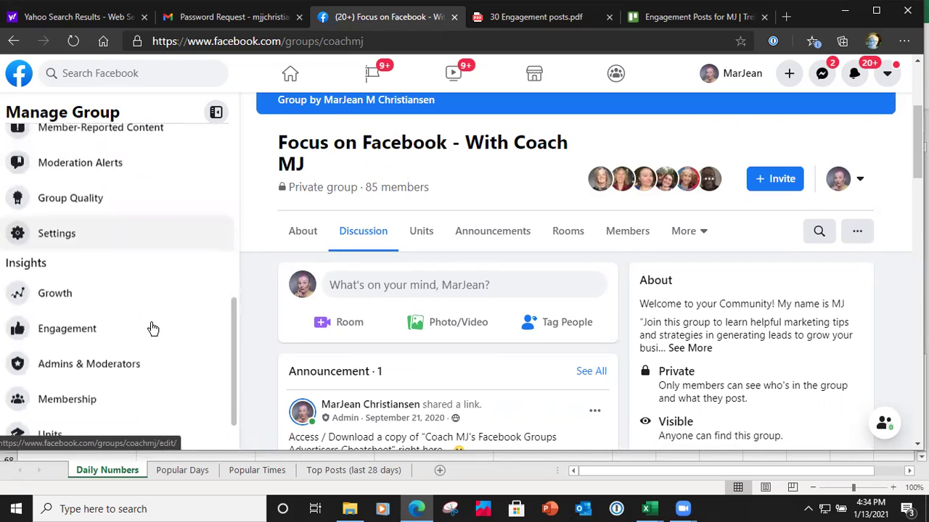
left_click(47, 297)
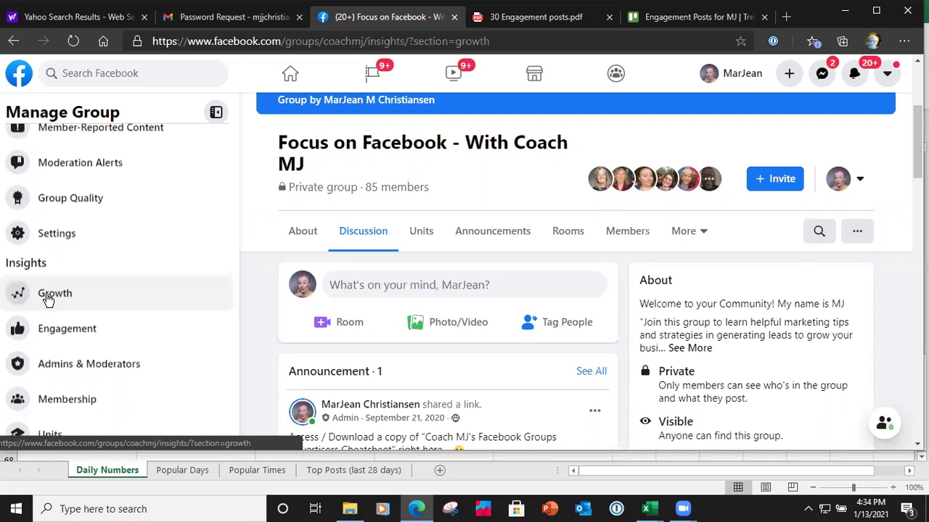
mouse_move(337, 294)
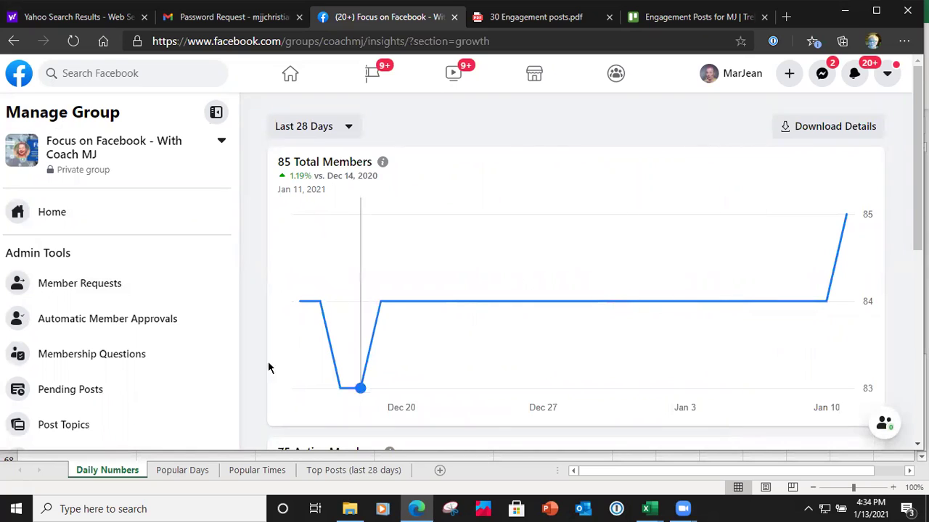
mouse_move(375, 387)
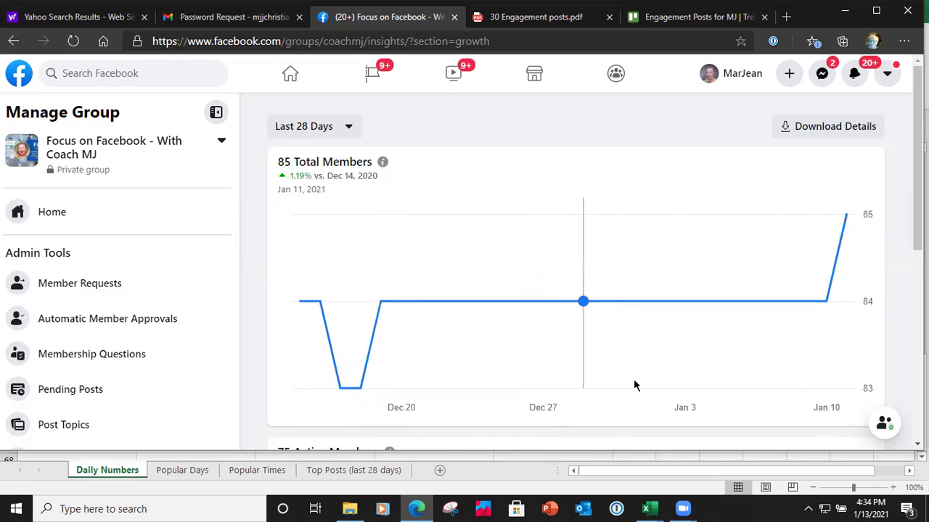
mouse_move(813, 375)
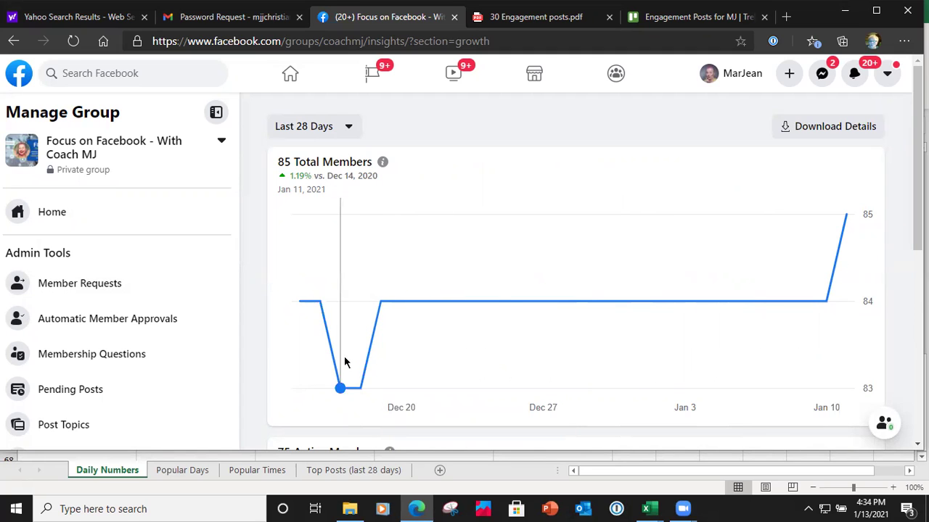
scroll(344, 355, "down", 2)
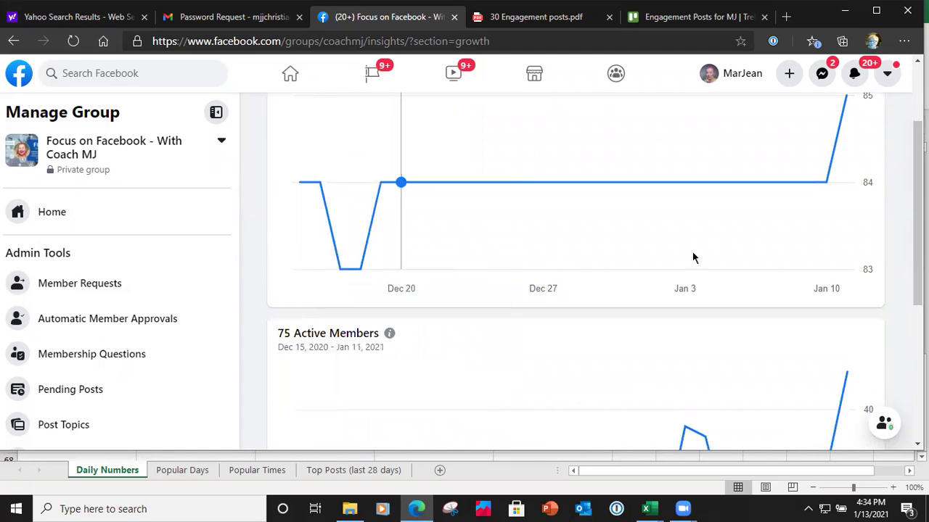
scroll(797, 215, "up", 2)
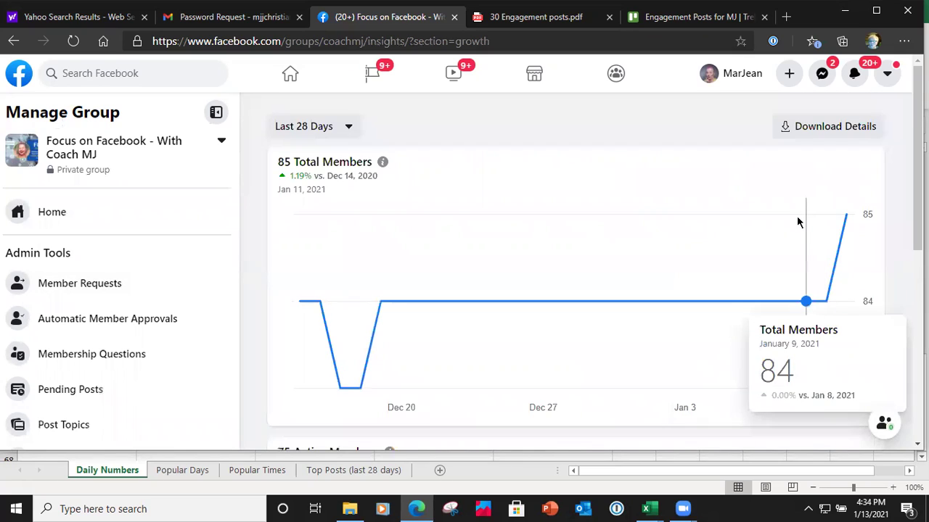
Step: Set the Growth insights period to Last 60 Days and view the total and active member charts
left_click(348, 128)
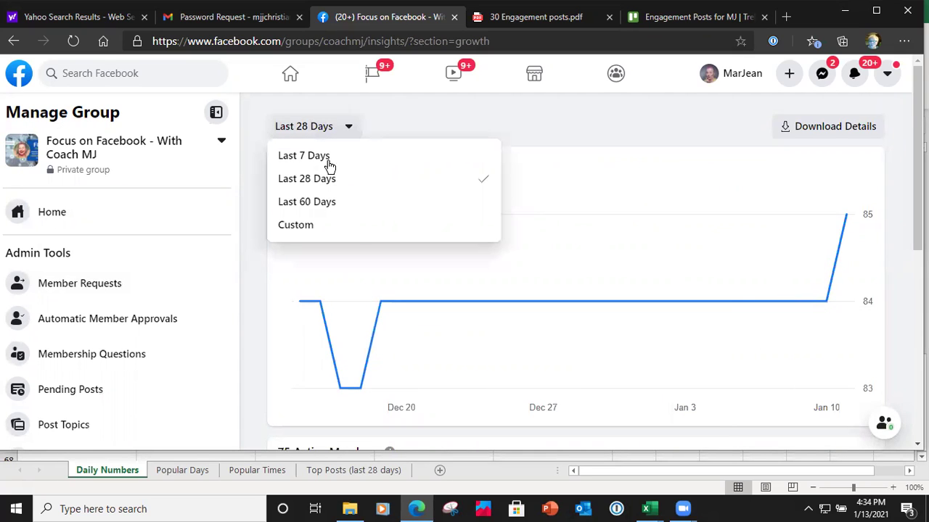
left_click(310, 203)
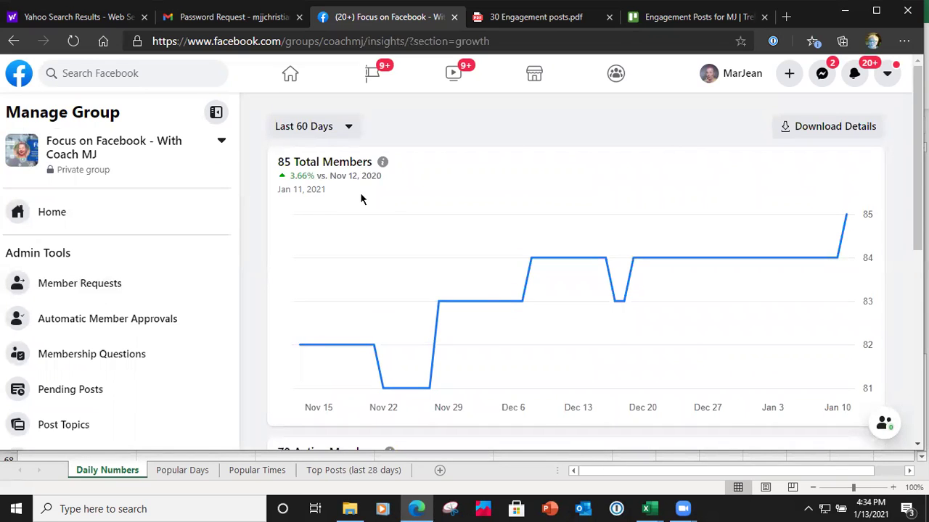
scroll(528, 335, "down", 2)
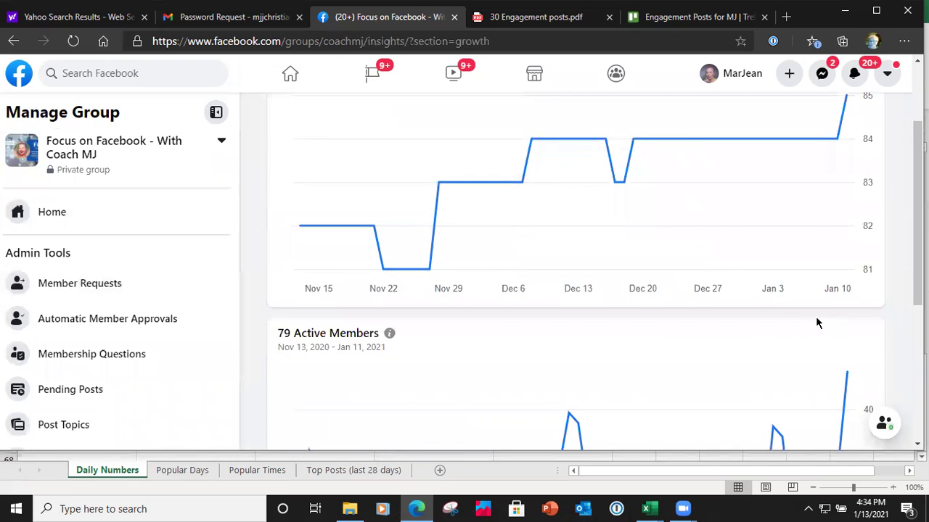
Step: Examine the Active Members chart for the last 60 days and locate the option for downloading the growth details
scroll(450, 334, "down", 3)
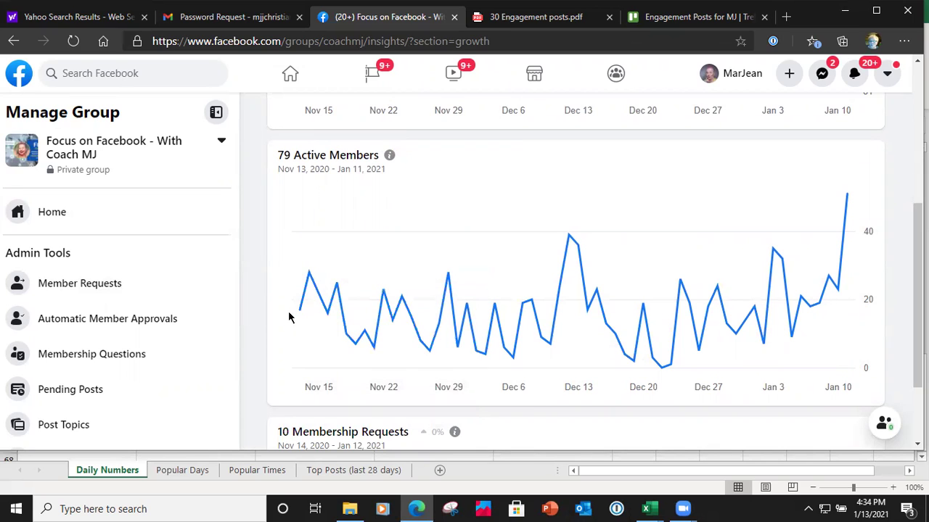
mouse_move(306, 314)
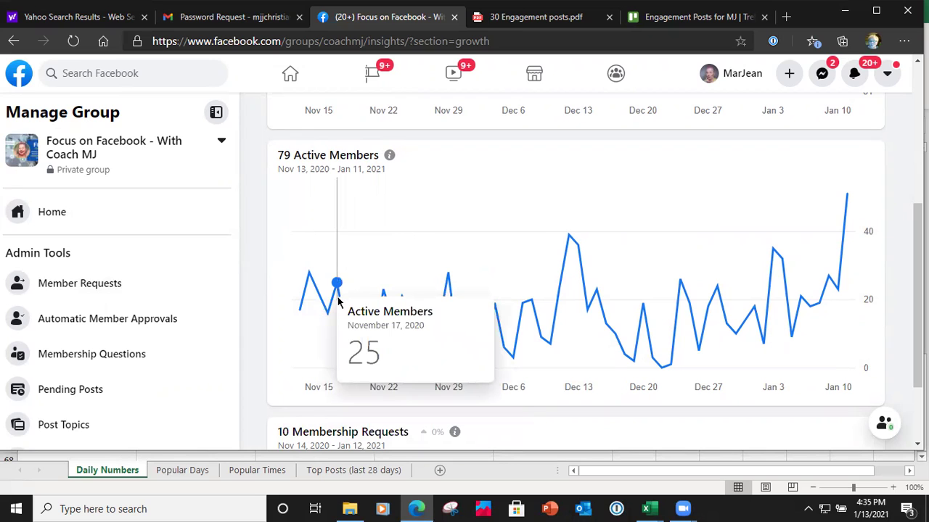
scroll(337, 301, "up", 4)
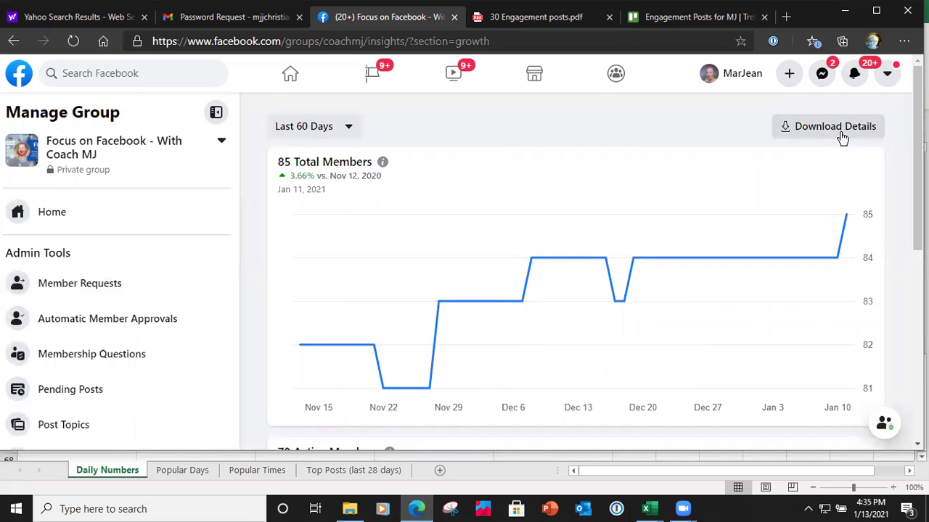
scroll(698, 233, "down", 3)
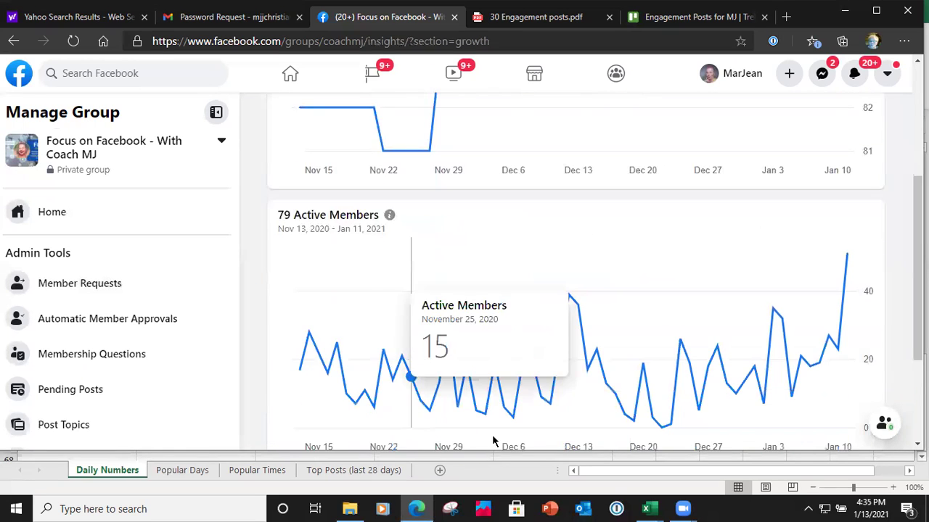
Step: Switch to the Facebook_Group_Insights_Engagement_1-13-2021 workbook in Excel and look over the Daily Numbers sheet's columns
left_click(653, 508)
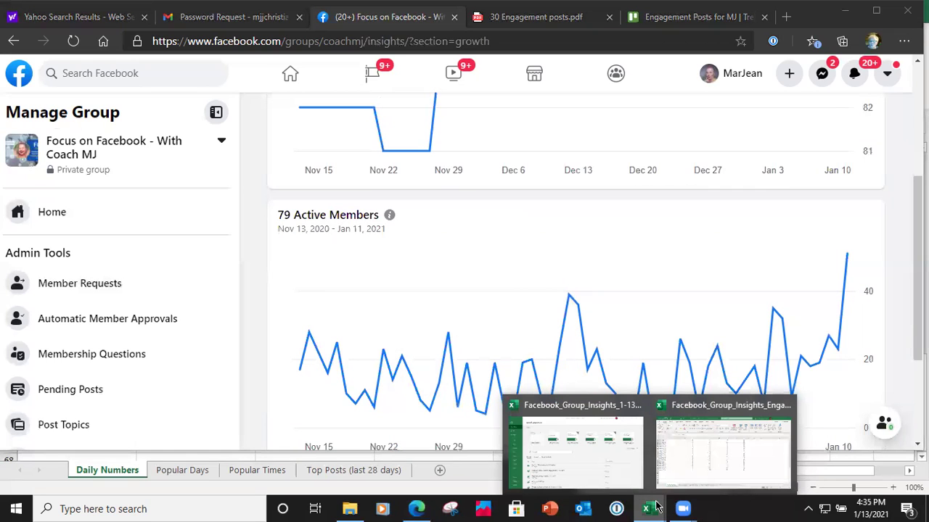
left_click(709, 468)
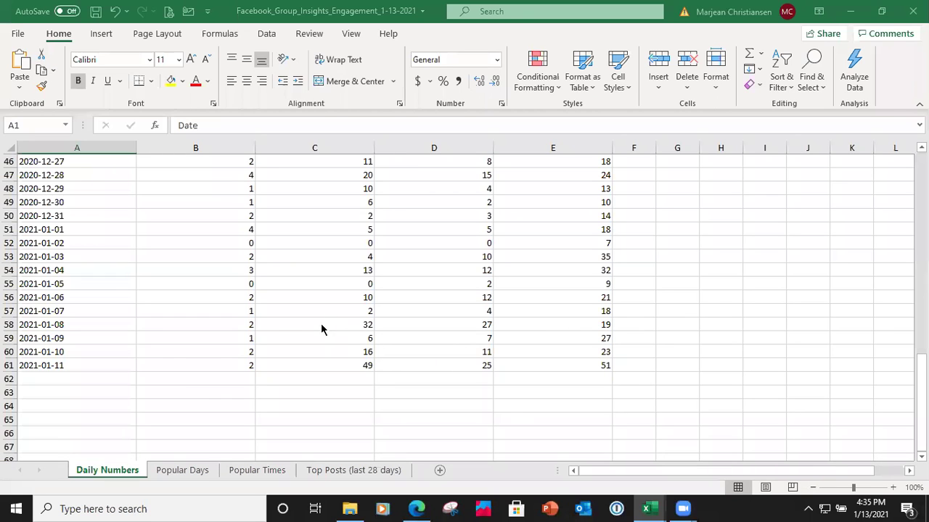
scroll(319, 330, "down", 6)
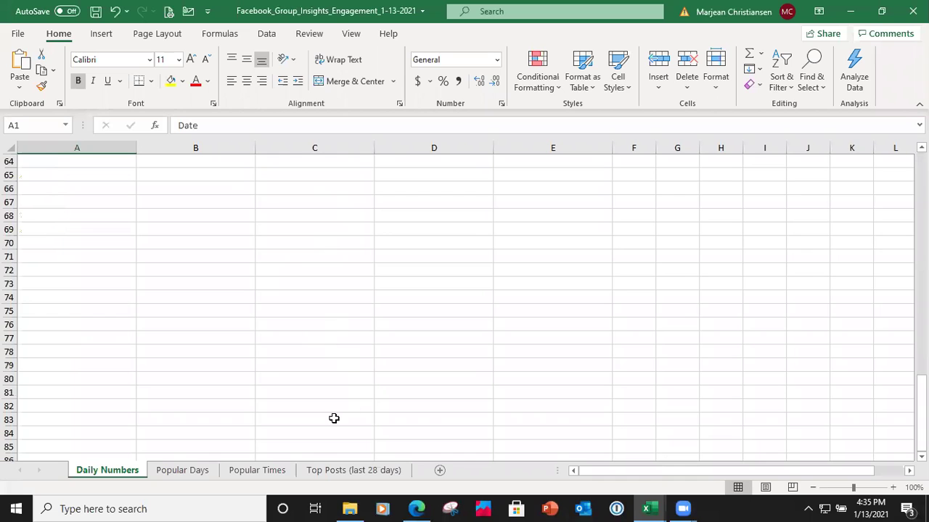
scroll(342, 413, "up", 20)
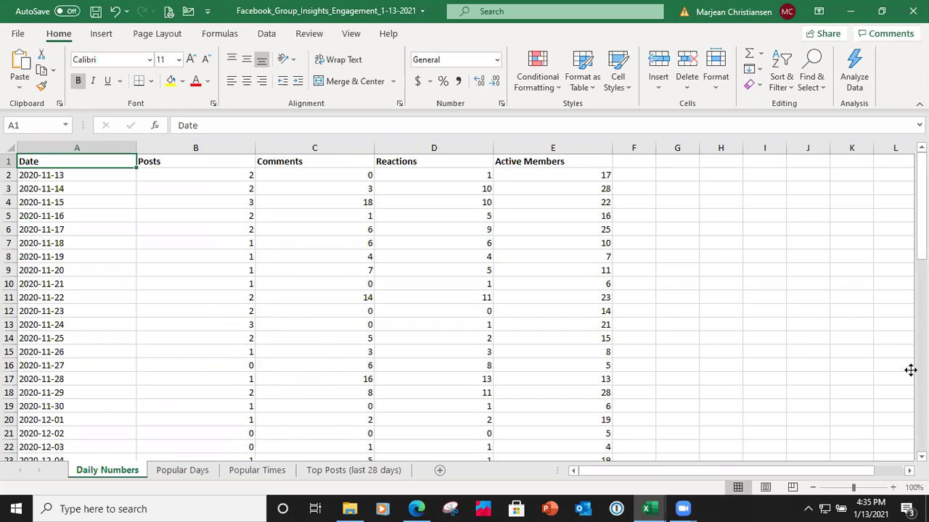
scroll(199, 305, "down", 4)
scroll(190, 305, "up", 4)
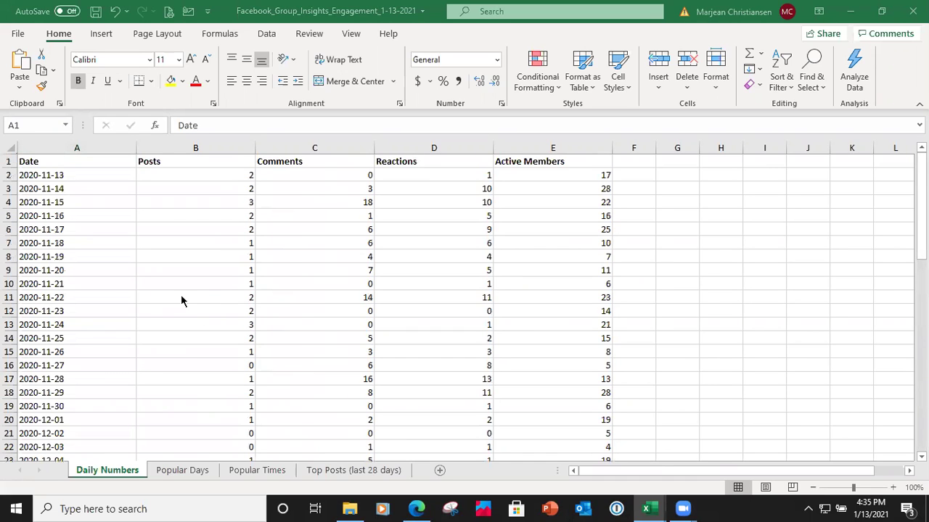
Step: Check the date range of the Daily Numbers rows from 2020-11-13 through 2021-01-11
scroll(160, 316, "down", 3)
scroll(160, 316, "up", 3)
scroll(120, 338, "down", 18)
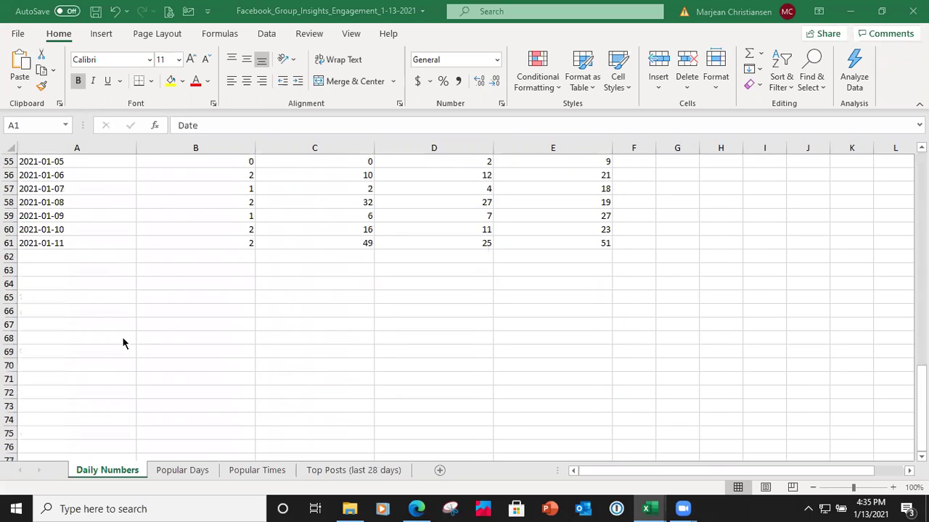
scroll(122, 343, "up", 2)
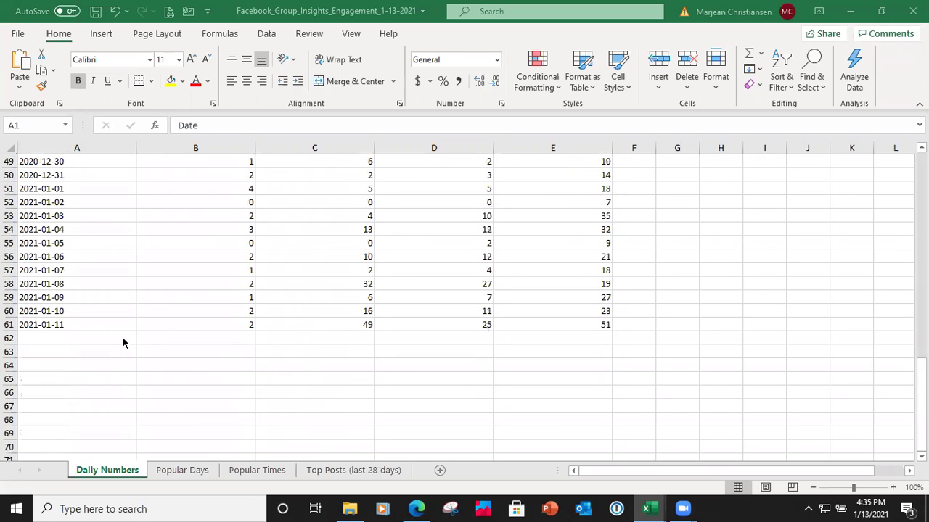
scroll(131, 376, "up", 1)
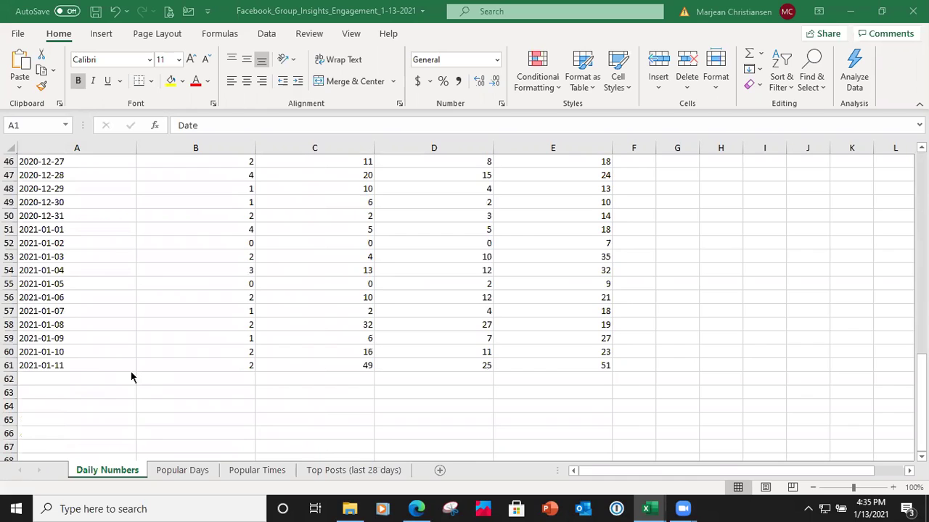
scroll(132, 376, "up", 15)
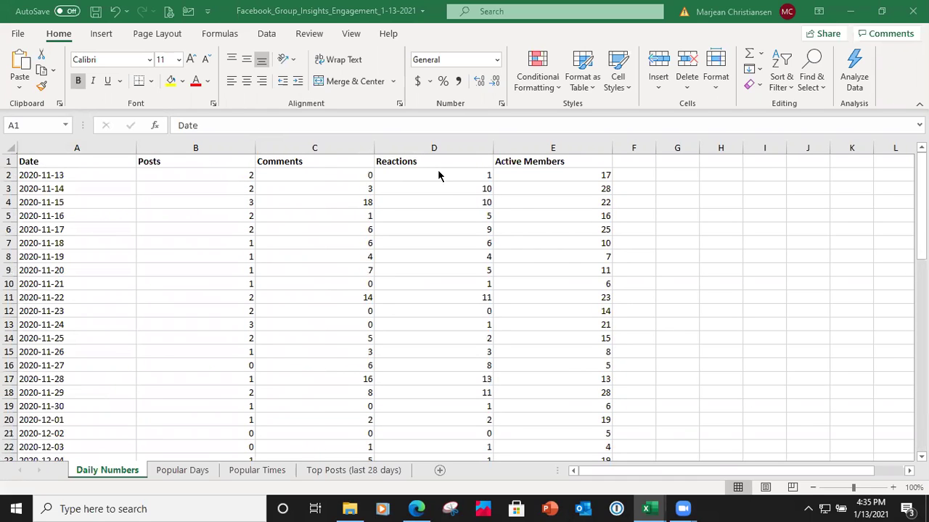
Step: Read through the daily reactions and Active Members figures across the whole Daily Numbers sheet
scroll(547, 199, "down", 2)
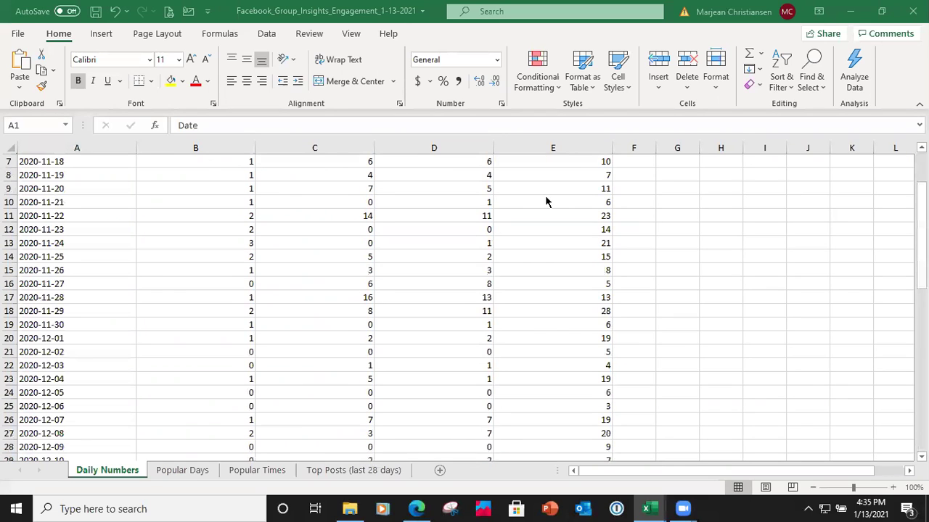
scroll(547, 202, "down", 6)
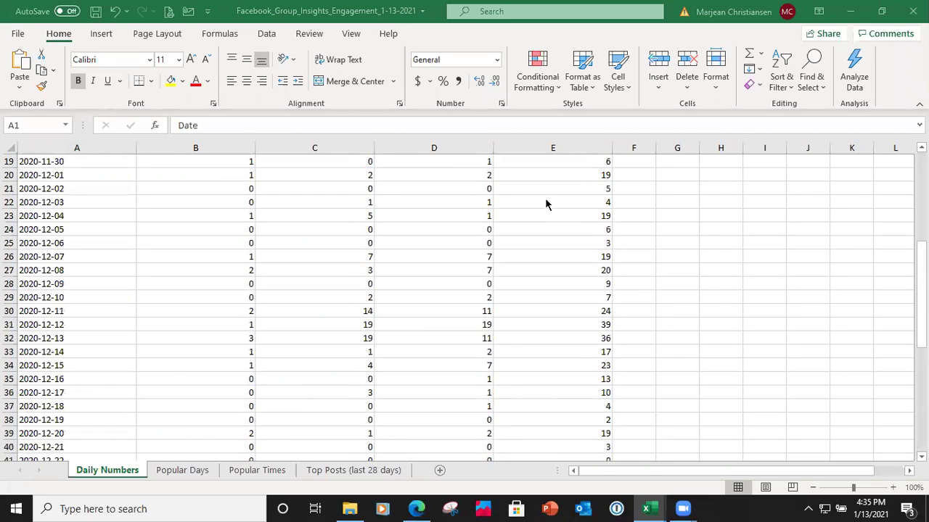
scroll(547, 205, "down", 7)
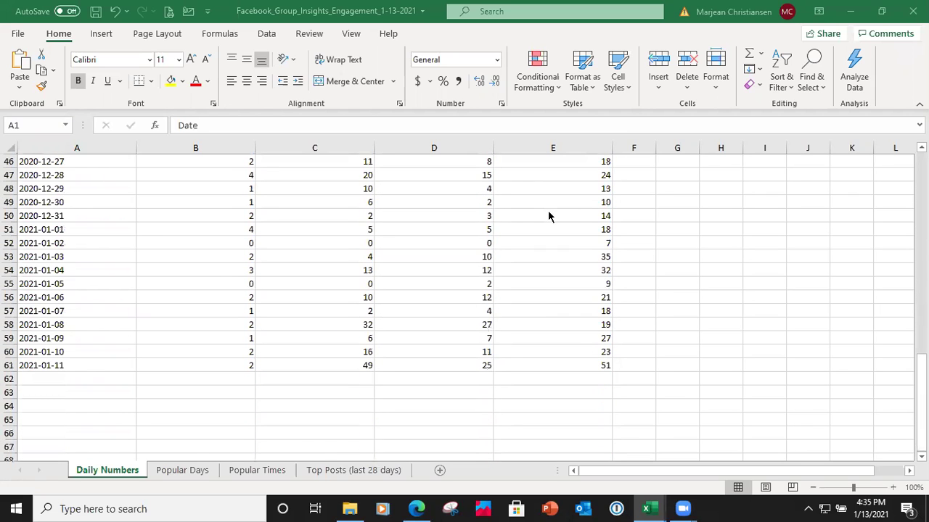
scroll(581, 298, "up", 15)
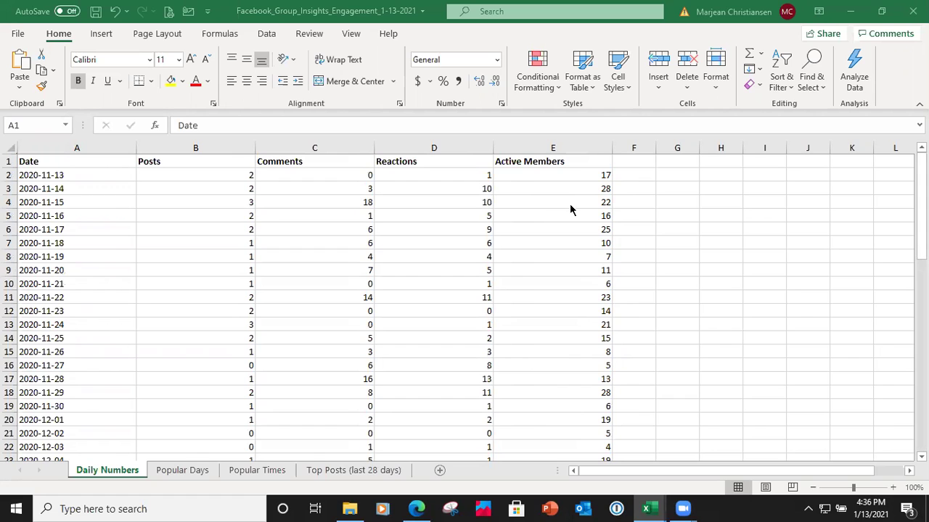
Step: Switch back to Facebook in Edge, open the group's Home page, and examine the discussion posts' reactions, comments and Seen by counts
left_click(426, 508)
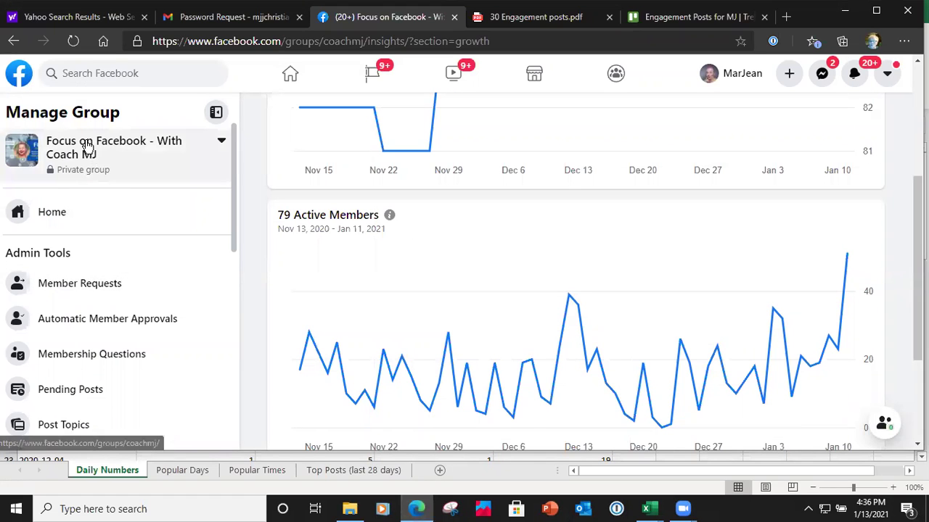
left_click(47, 217)
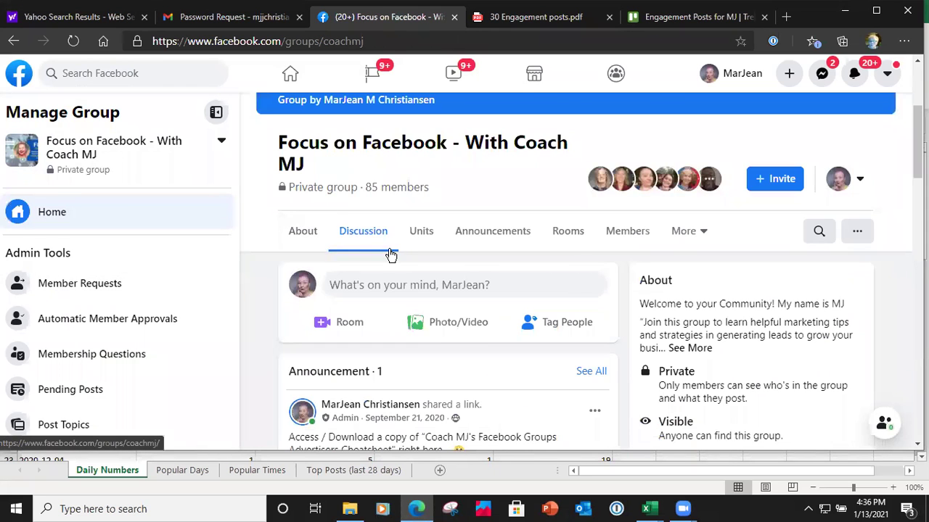
scroll(497, 341, "down", 15)
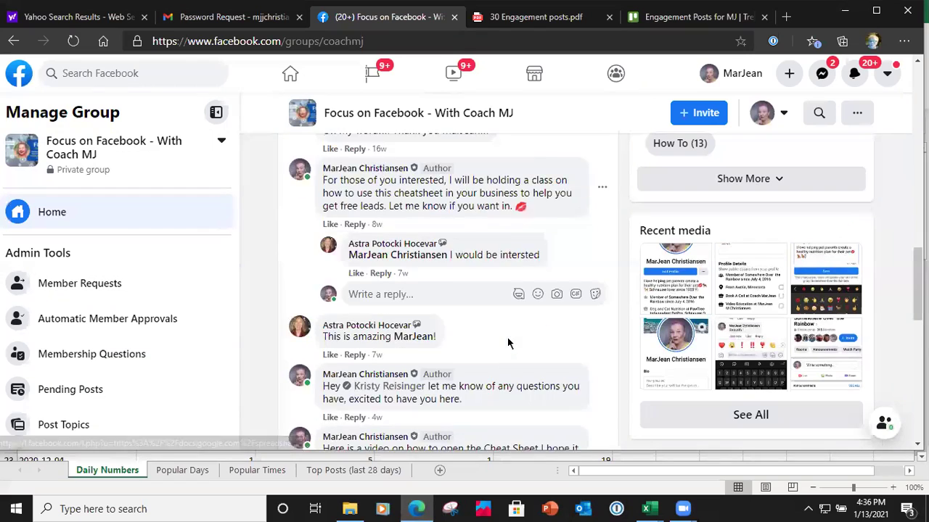
scroll(507, 339, "down", 5)
scroll(511, 340, "down", 2)
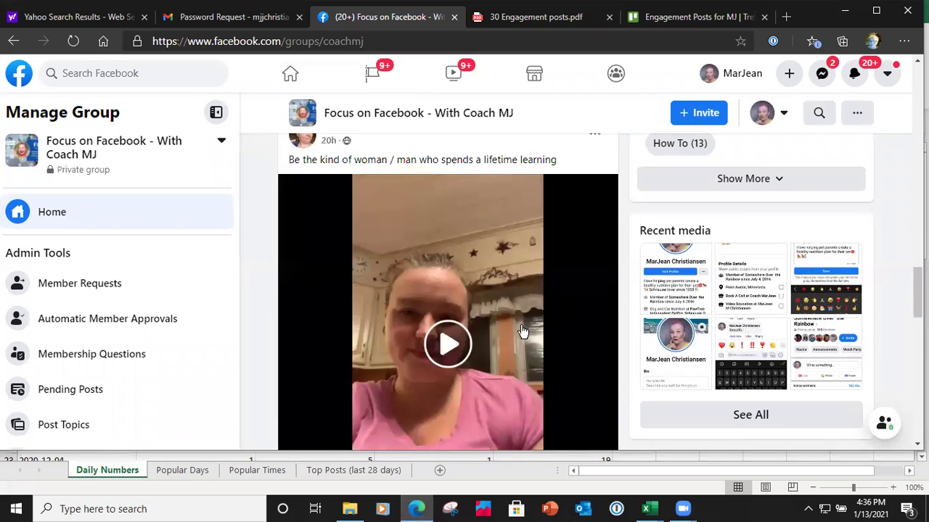
scroll(532, 319, "down", 4)
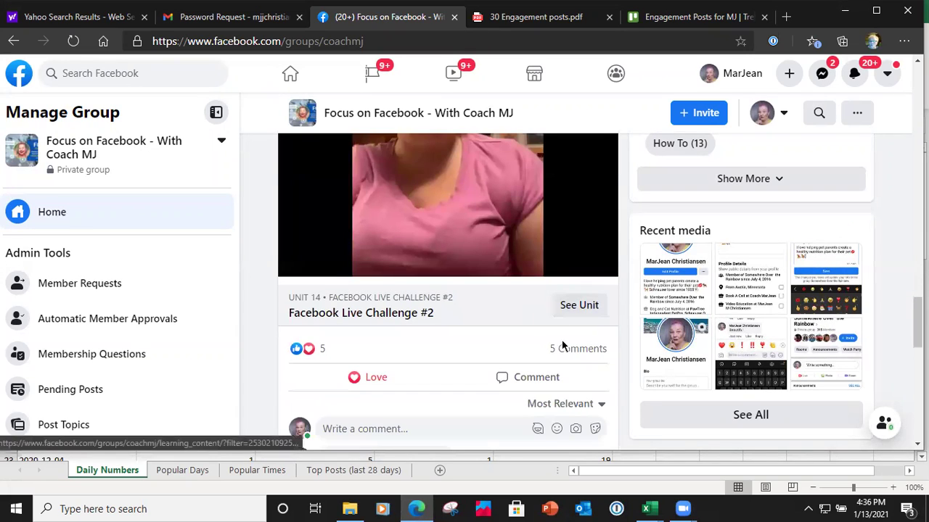
scroll(587, 331, "down", 10)
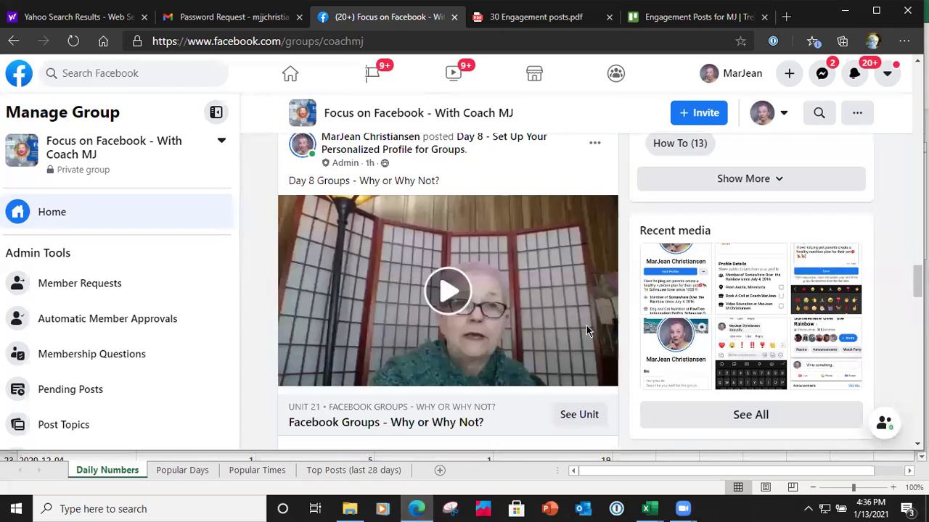
scroll(578, 283, "down", 8)
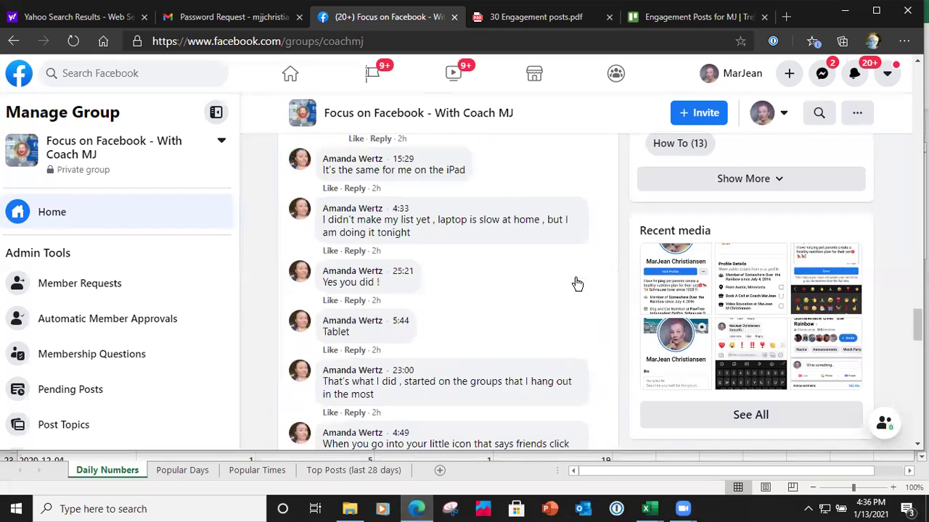
scroll(569, 289, "down", 5)
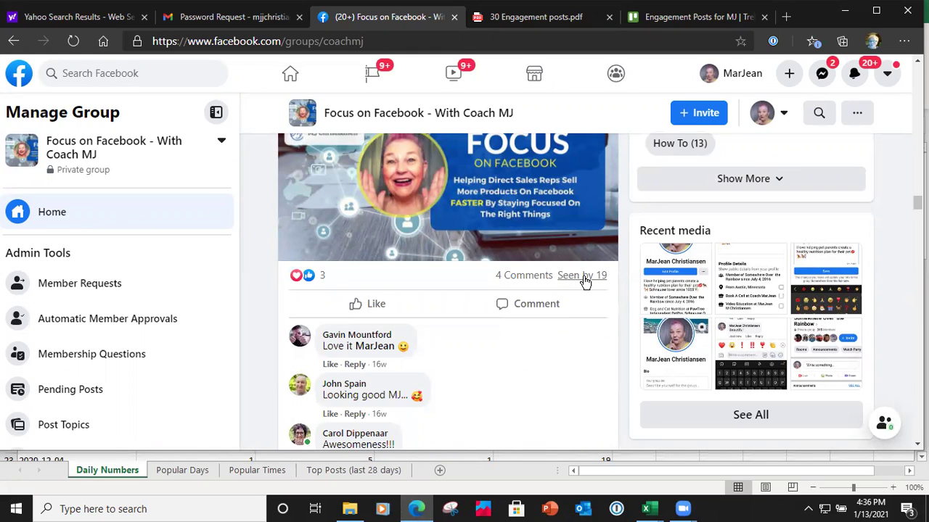
mouse_move(585, 281)
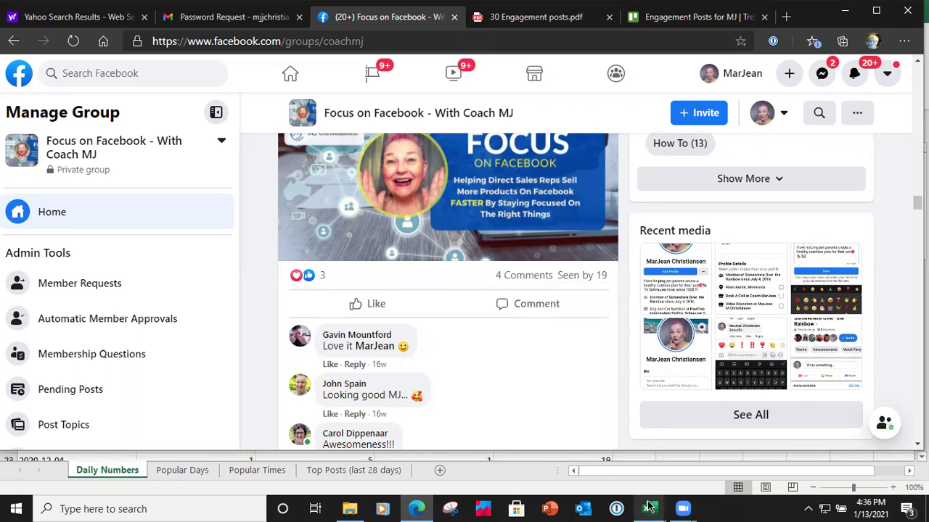
Step: Return to the engagement workbook in Excel and compare the early Daily Numbers rows with the January 2021 activity
mouse_move(649, 508)
left_click(670, 477)
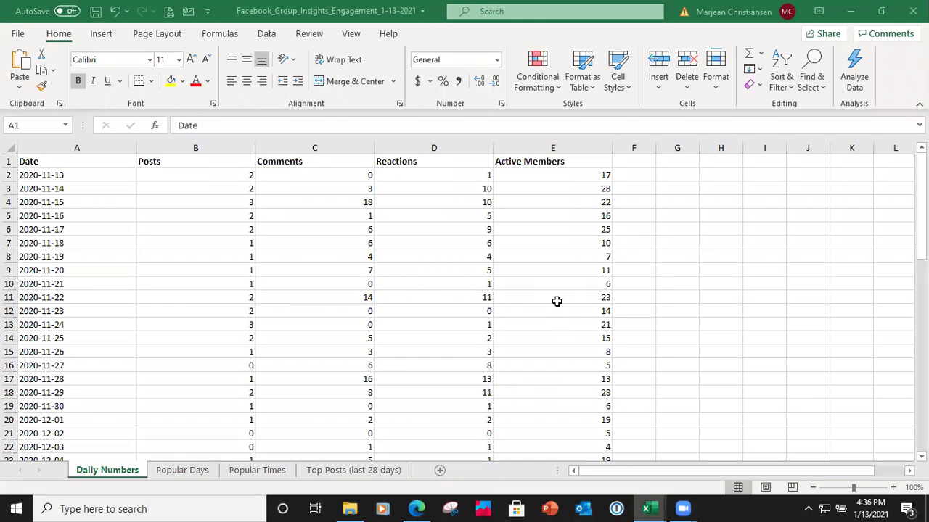
scroll(555, 312, "down", 14)
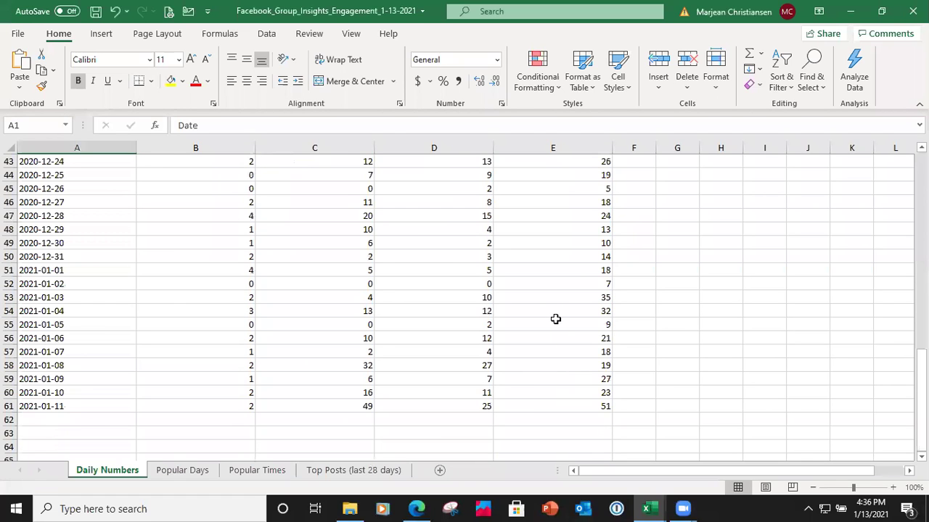
scroll(556, 319, "up", 14)
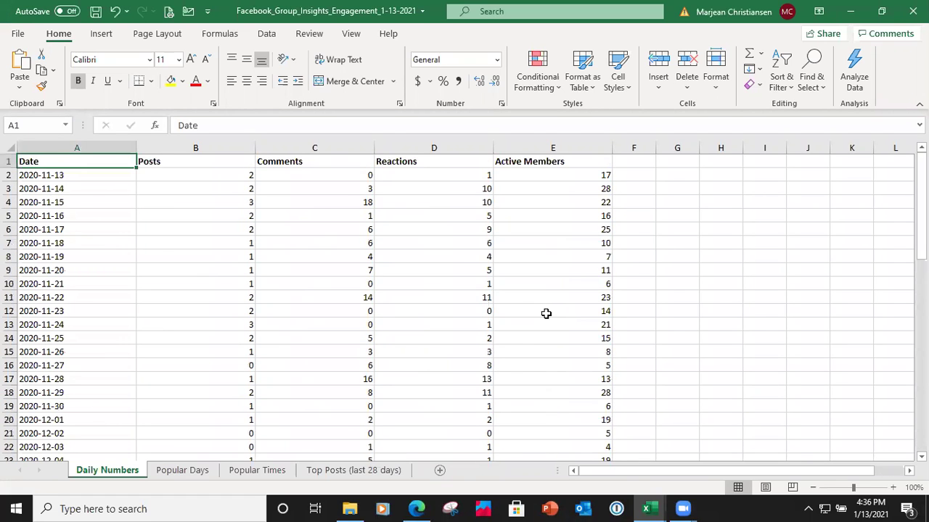
scroll(395, 236, "down", 10)
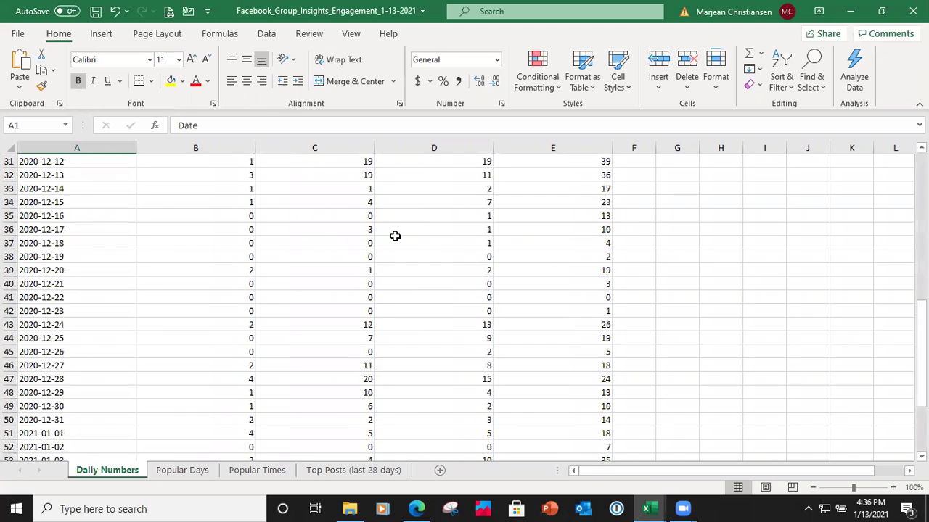
scroll(394, 236, "down", 6)
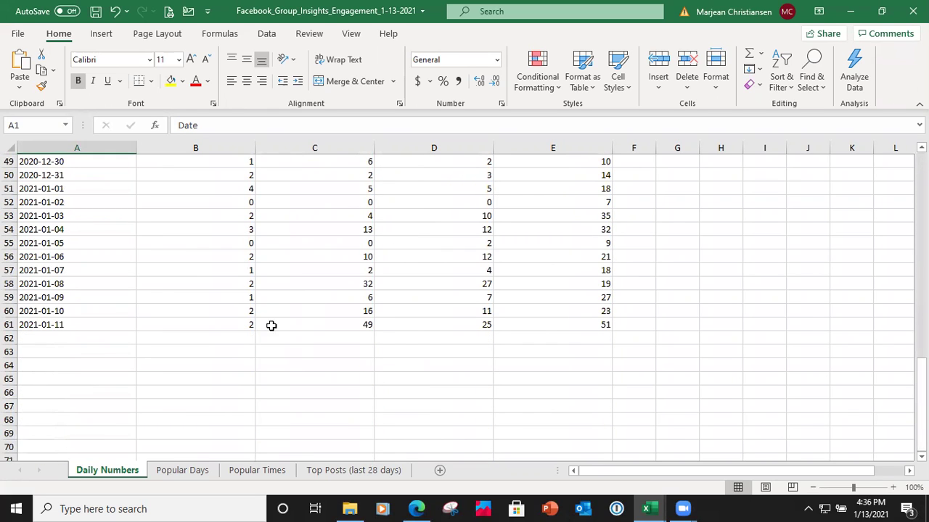
Step: View the engagement workbook's Popular Days and Popular Times sheets
left_click(177, 471)
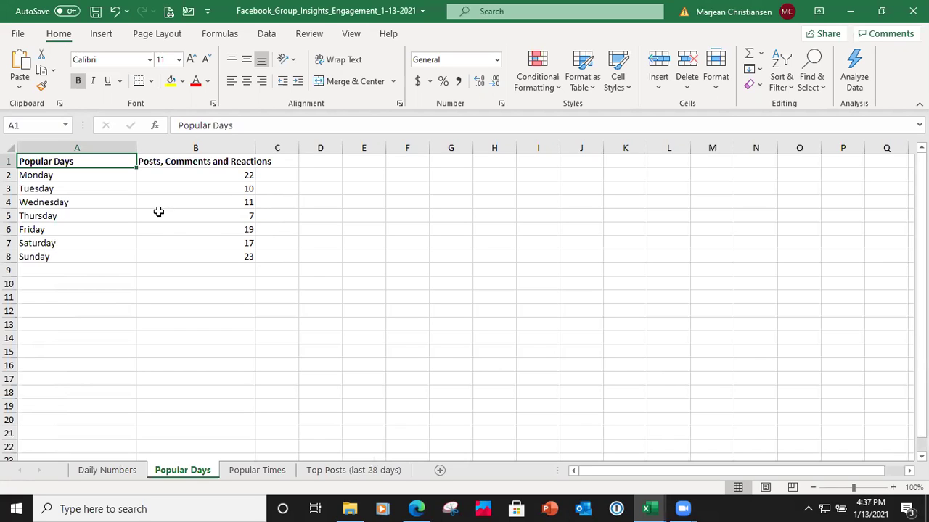
left_click(270, 473)
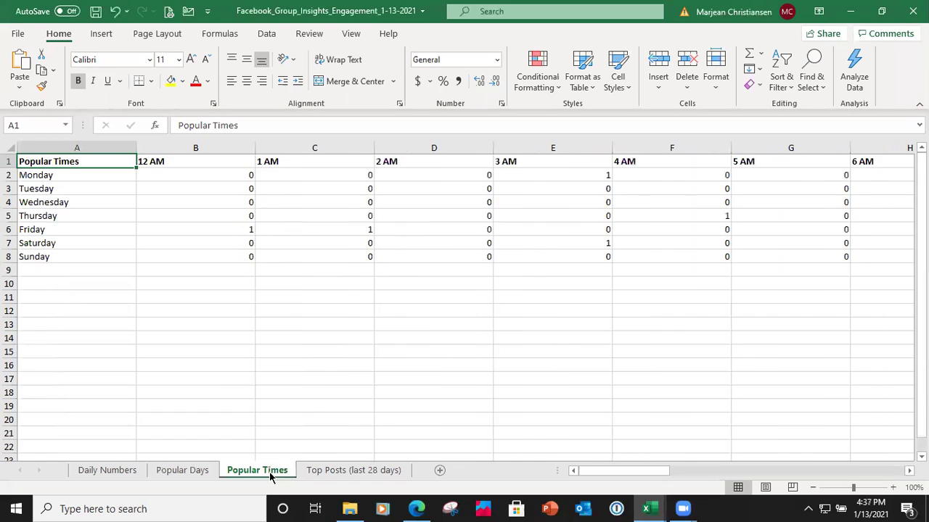
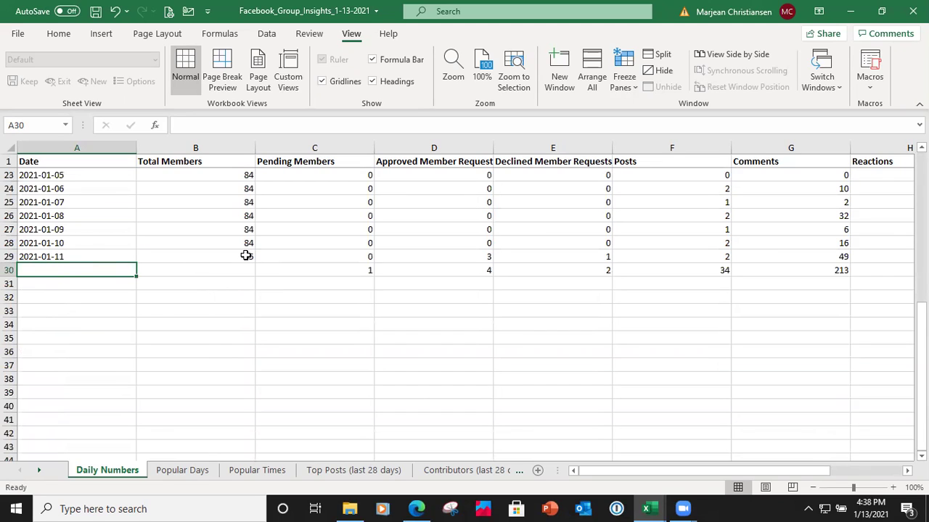
Step: Review the Daily Numbers column totals in row 30, from Pending Members through Reactions
left_click(341, 269)
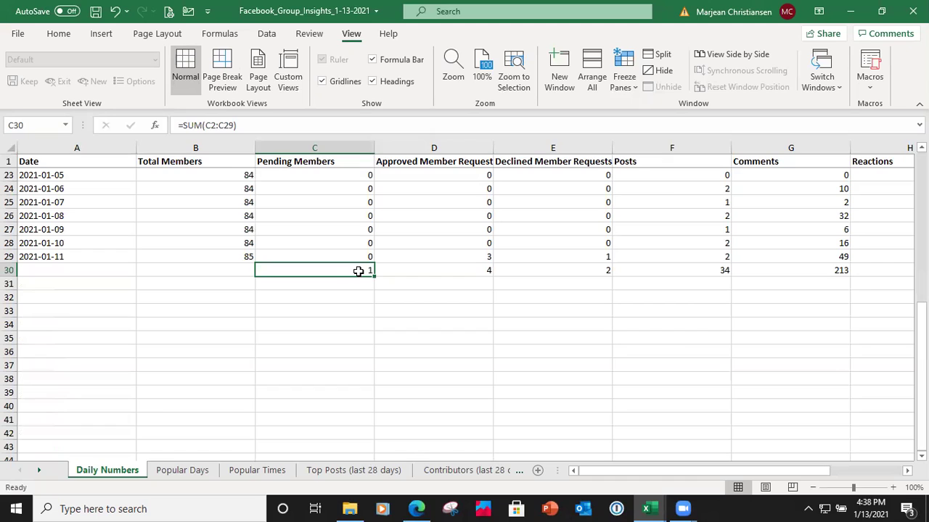
key("Right")
key("Right")
key("Right")
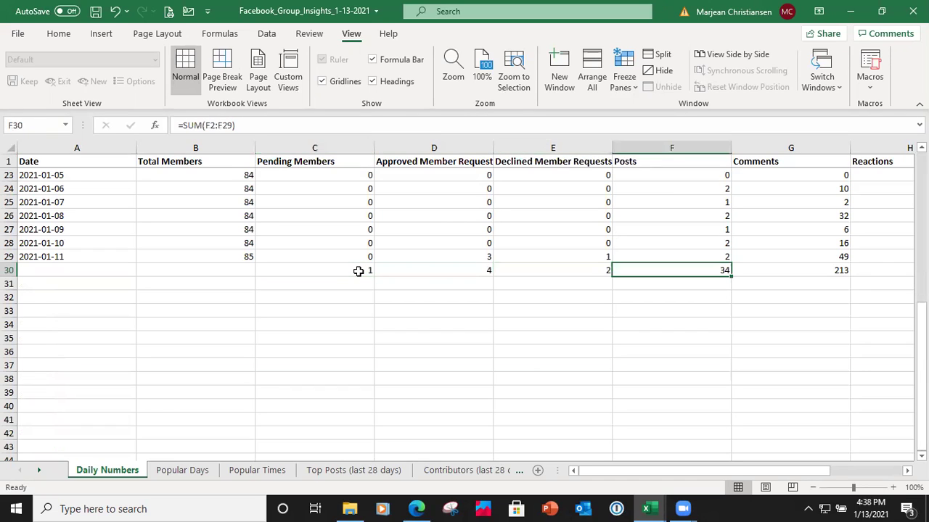
key("Left")
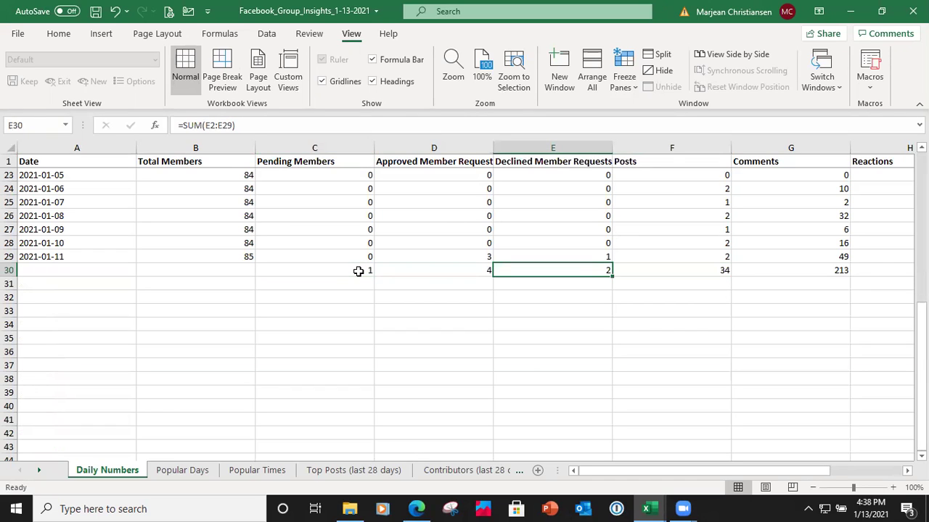
key("Right")
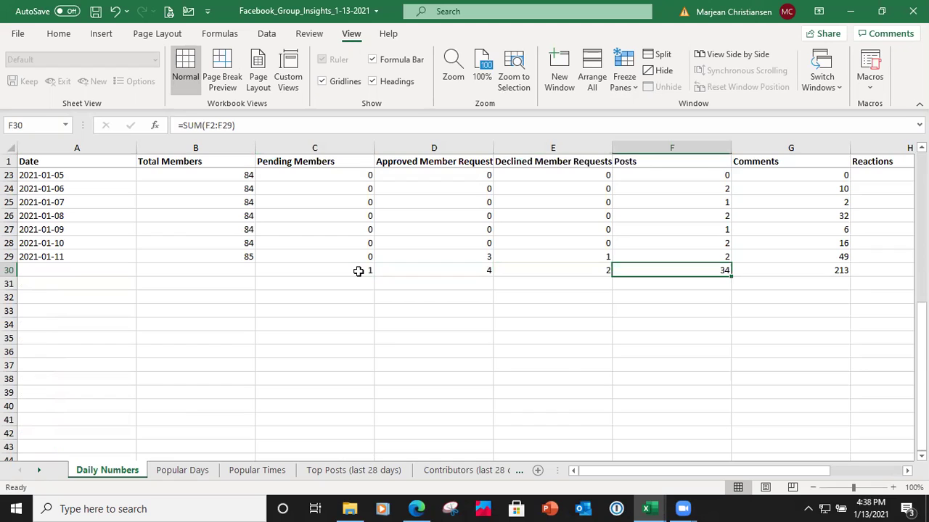
key("Right")
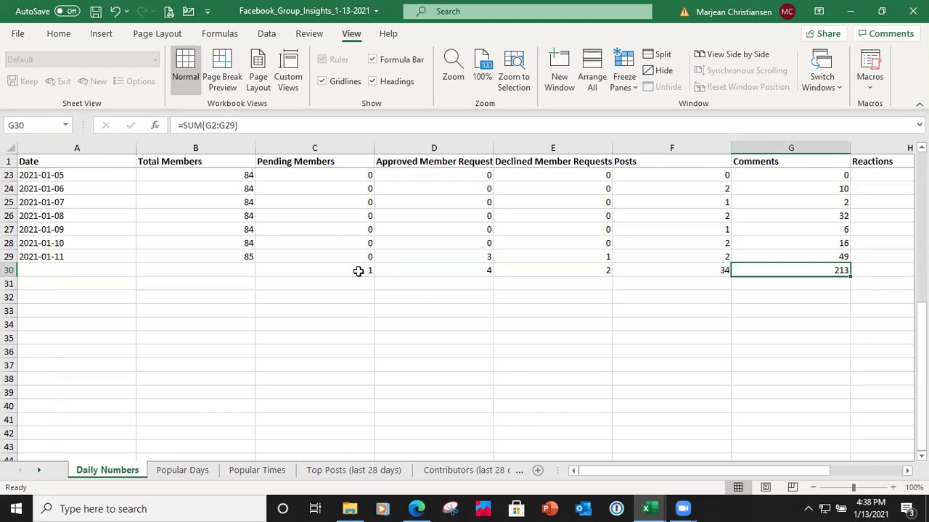
key("Right")
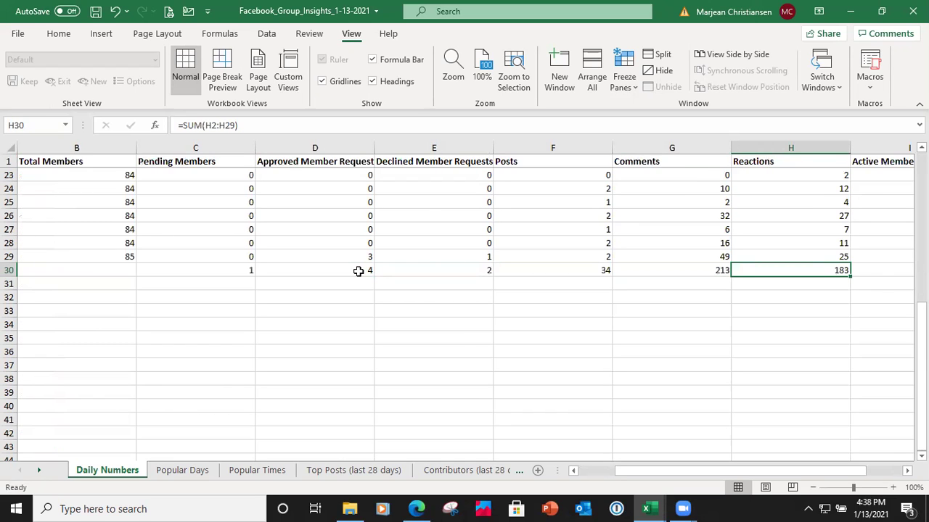
key("Right")
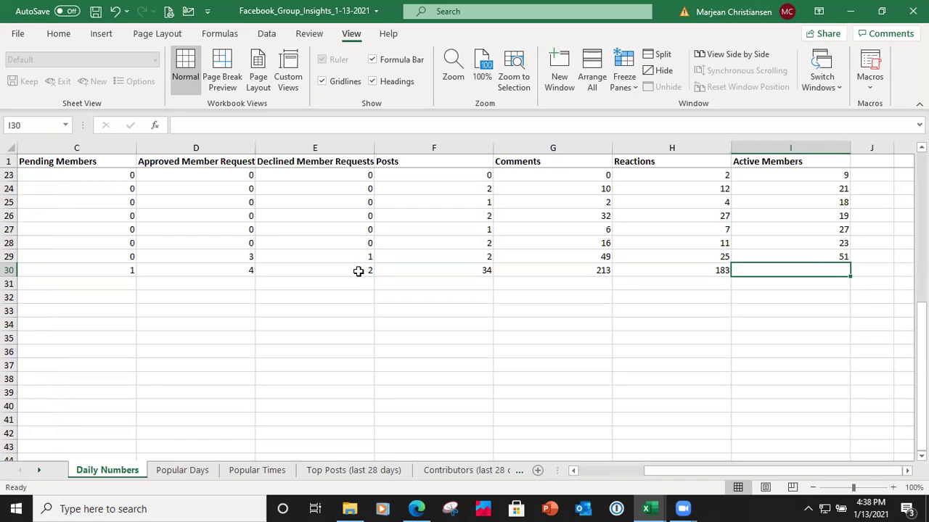
Step: Read the daily Active Members counts upward from the 2021-01-11 row to the mid-December rows
key("Up")
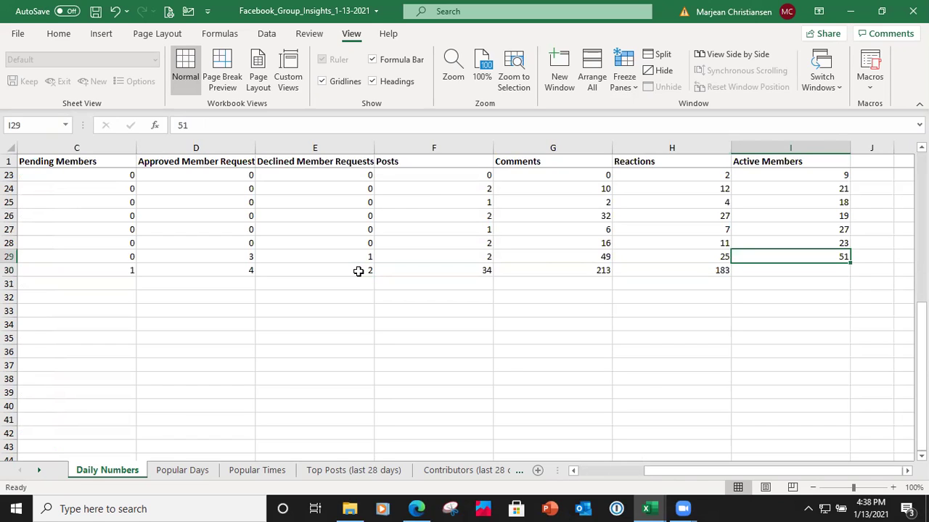
key("Up")
key("Up")
key("Up")
key("Up")
key("Up")
key("Up")
key("Up")
key("Up")
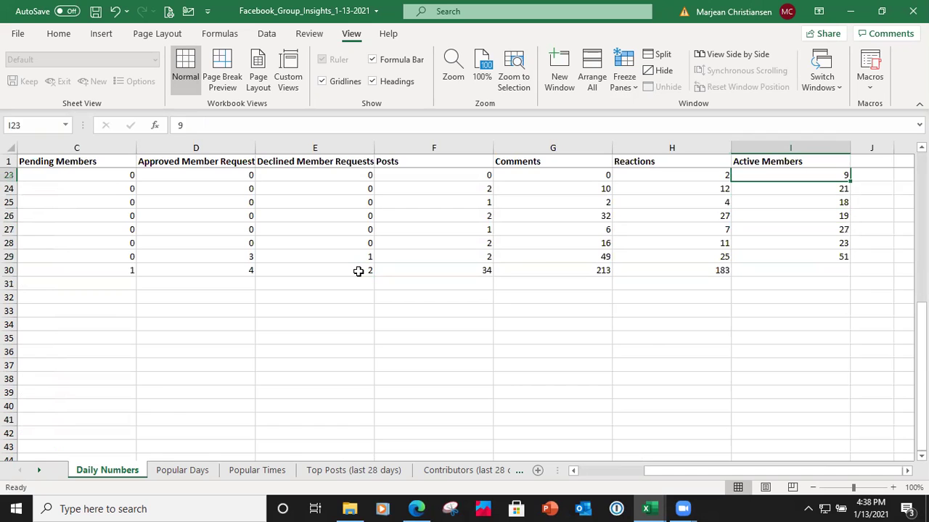
key("Up")
key("Up")
key("Up")
key("Up")
key("Up")
key("Up")
key("Up")
key("Up")
key("Up")
key("Up")
key("Up")
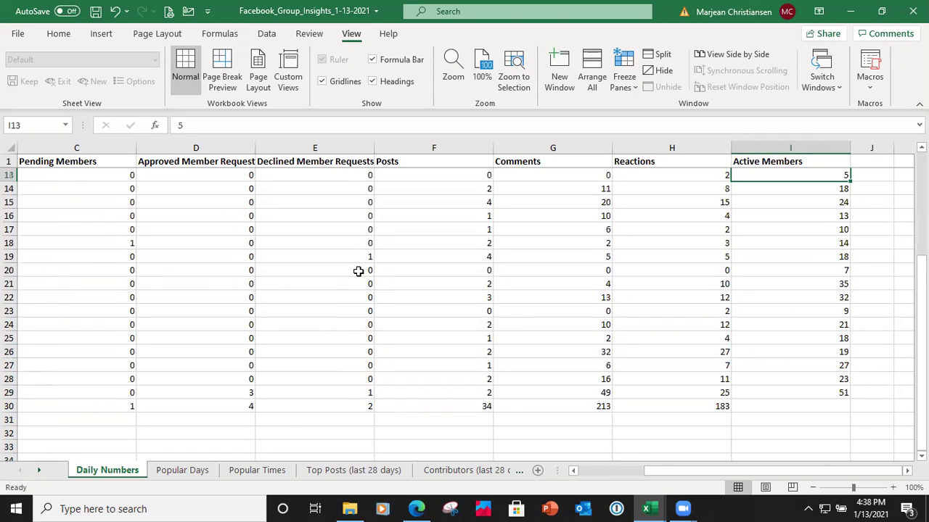
key("Up")
key("Up")
key("Up")
key("Up")
key("Up")
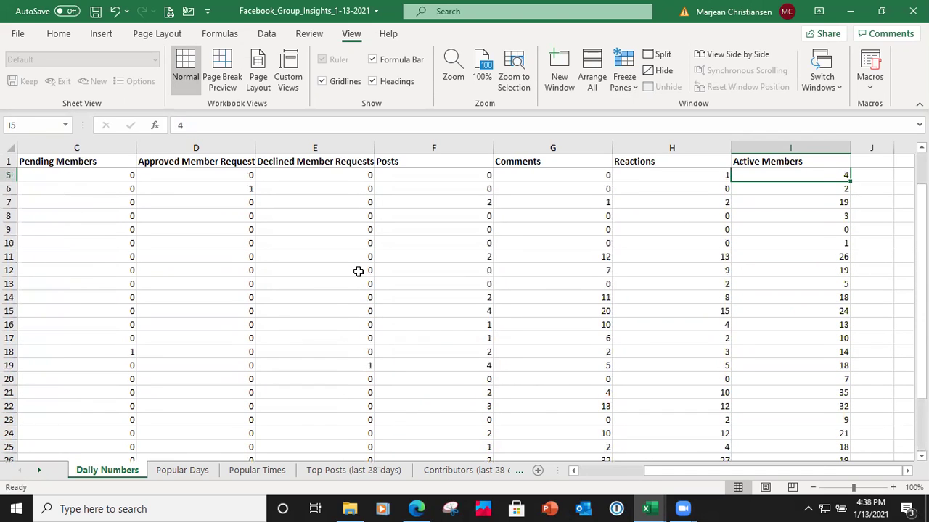
Step: Read the Active Members column back down to its last daily entry to compare December with January
key("Down")
key("Down")
key("Down")
key("Down")
key("Down")
key("Down")
key("Down")
key("Down")
key("Down")
key("Down")
key("Down")
key("Down")
key("Down")
key("Down")
key("Down")
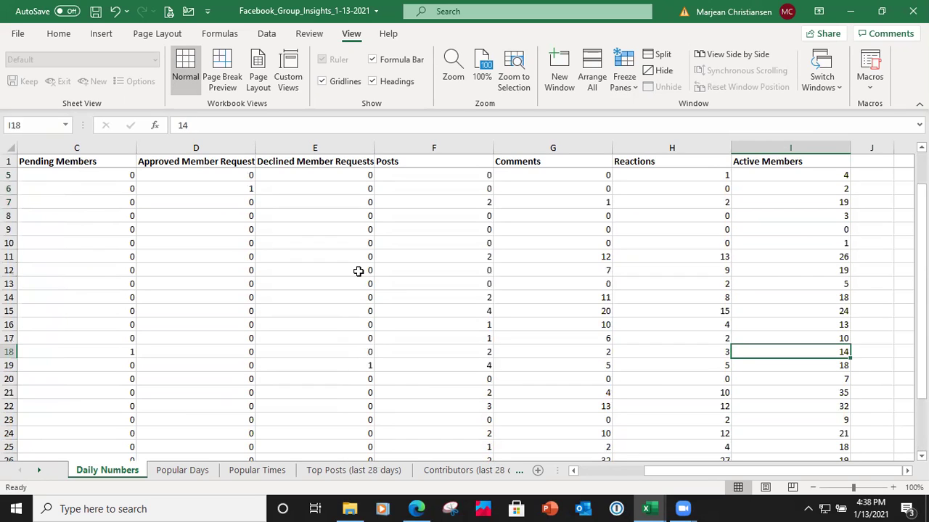
key("Down")
key("Down")
key("Down")
key("Down")
key("Down")
key("Down")
key("Down")
key("Down")
key("Down")
key("Down")
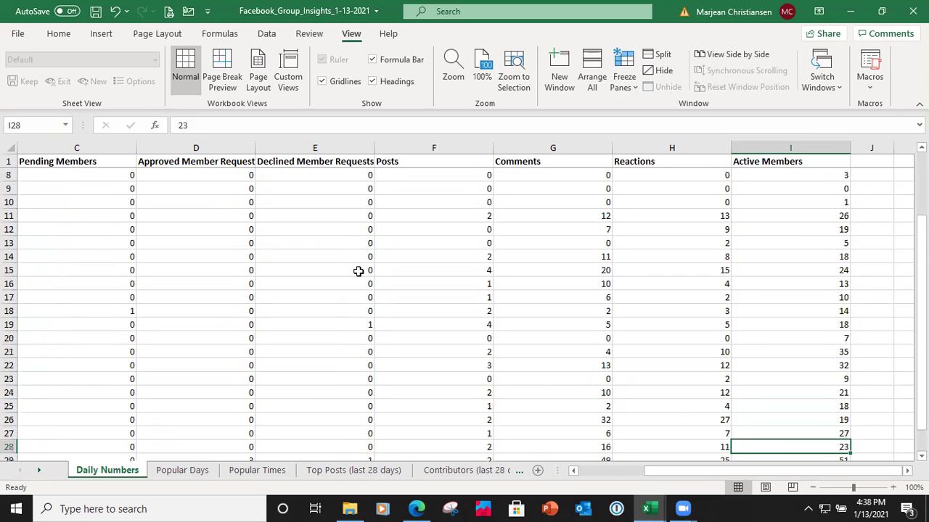
key("Down")
Step: Look back up the Active Members column to its header and across the header row to the Date column
key("Up")
key("Up")
key("Up")
key("Up")
key("Up")
key("Up")
key("Up")
key("Up")
key("Up")
key("Up")
key("Up")
key("Up")
key("Up")
key("Up")
key("Up")
key("Up")
key("Up")
key("Up")
key("Up")
key("Up")
key("Up")
key("Up")
key("Up")
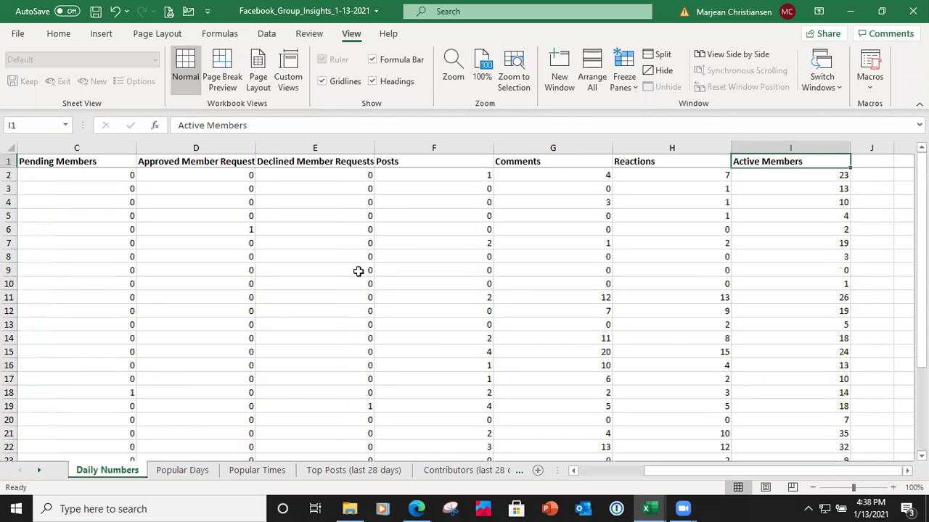
key("Left")
key("Left")
key("Left")
key("Left")
key("Left")
key("Left")
key("Left")
key("Left")
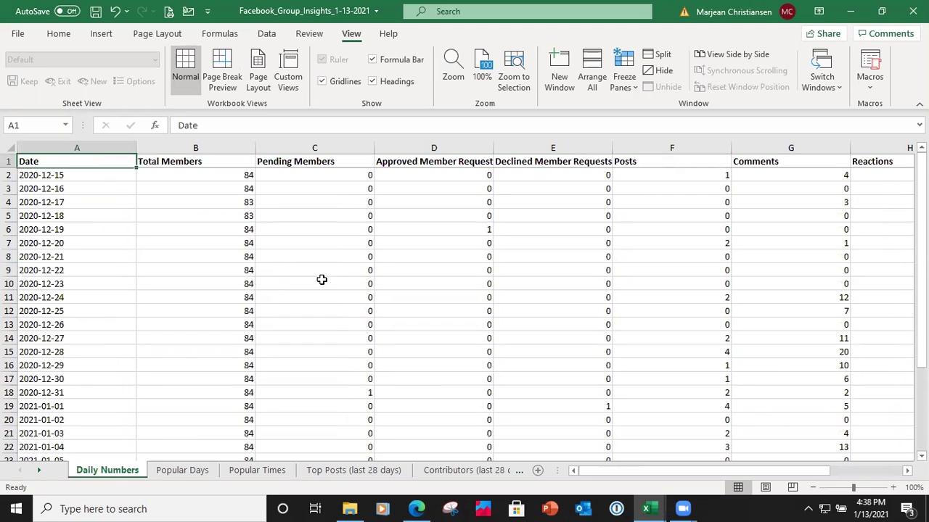
Step: Review the Popular Days sheet, and open the Popular Times sheet at its totals row
left_click(193, 472)
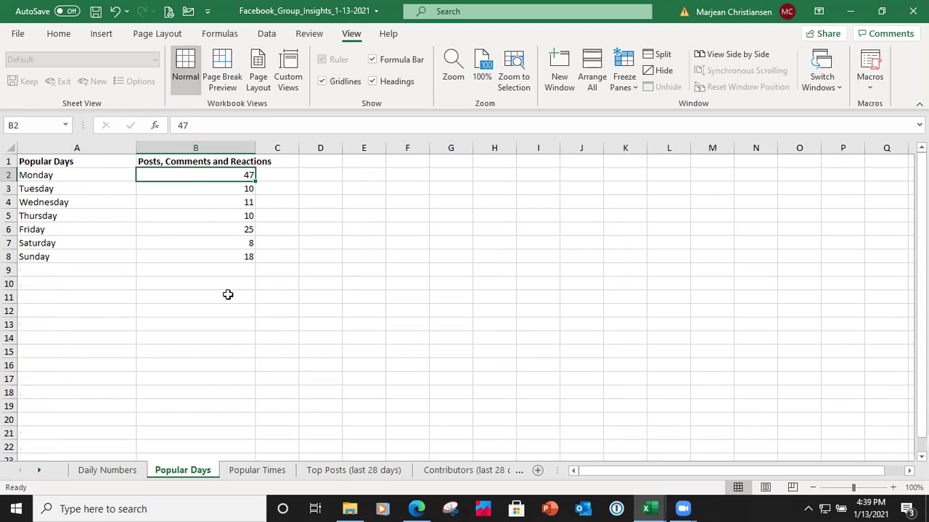
left_click(260, 471)
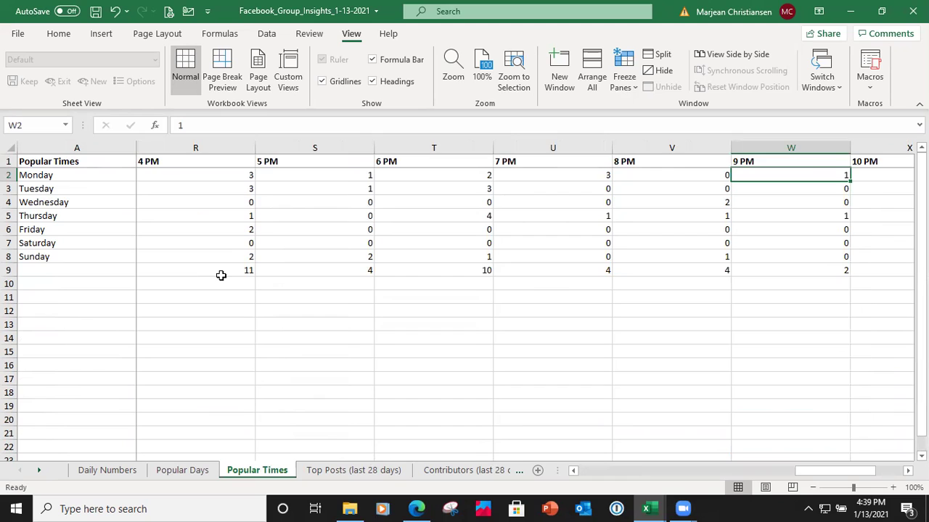
left_click(80, 269)
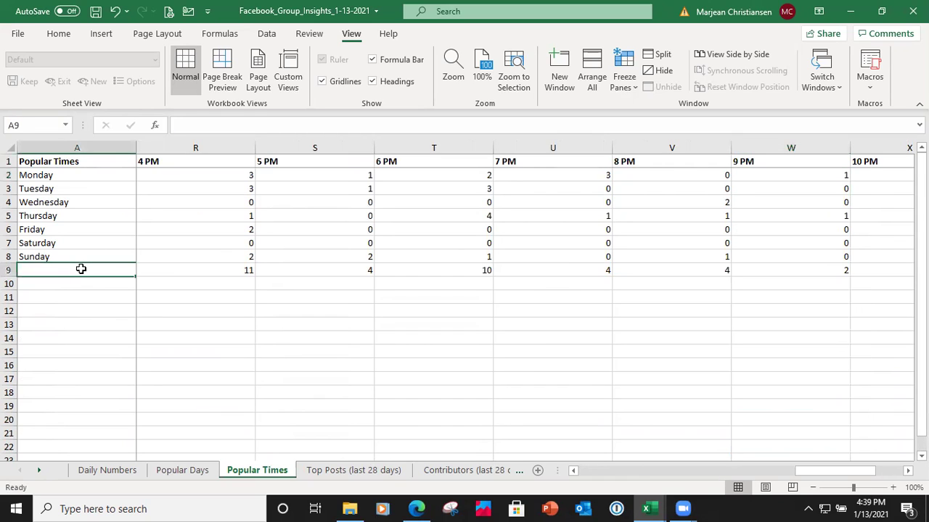
Step: Examine the Popular Times hourly totals from 12 AM through 11 AM
key("Right")
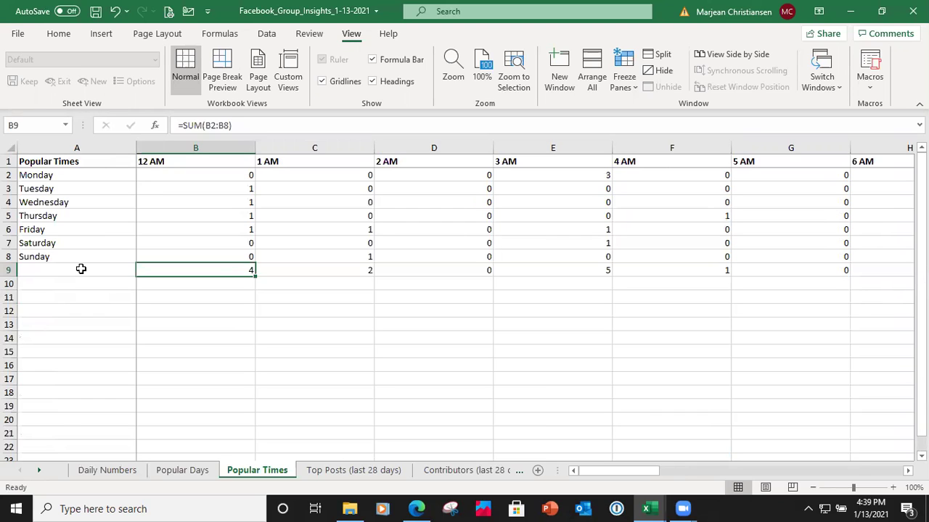
key("Right")
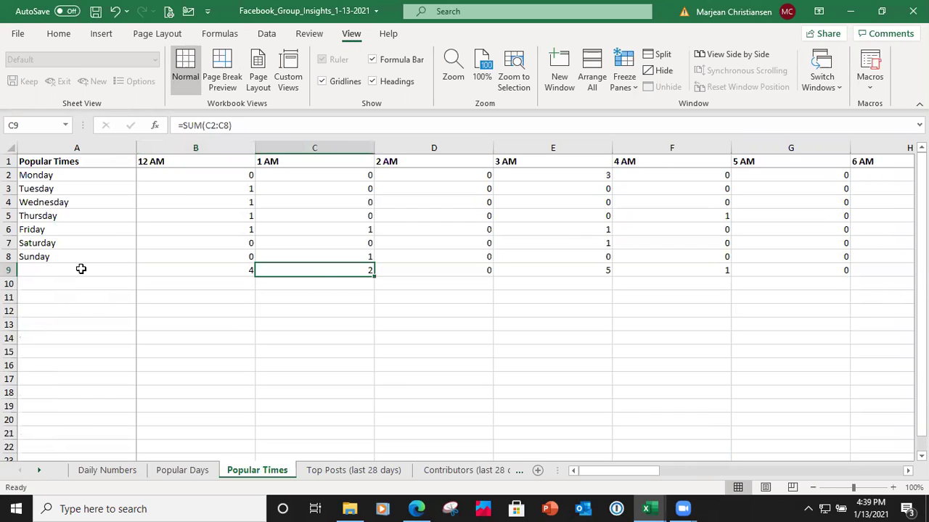
key("Right")
key("Right")
key("Right")
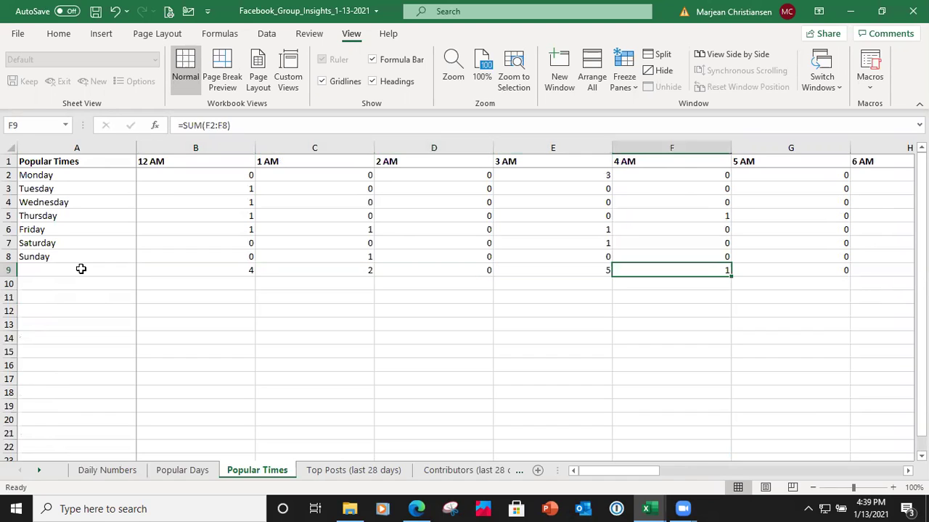
key("Right")
key("Right")
key("Right")
key("Right")
key("Right")
key("Right")
key("Right")
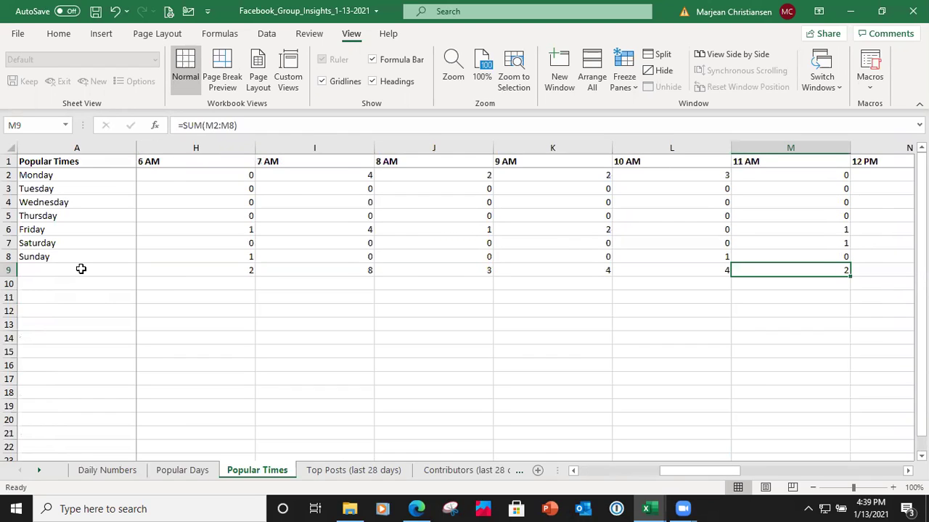
Step: Examine the Popular Times hourly totals from 12 PM through 11 PM
key("Right")
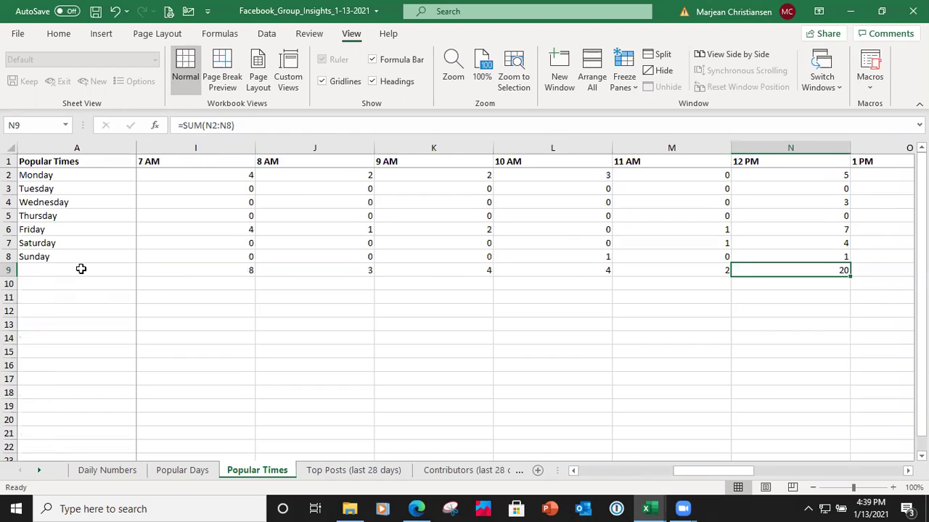
key("Right")
key("Right")
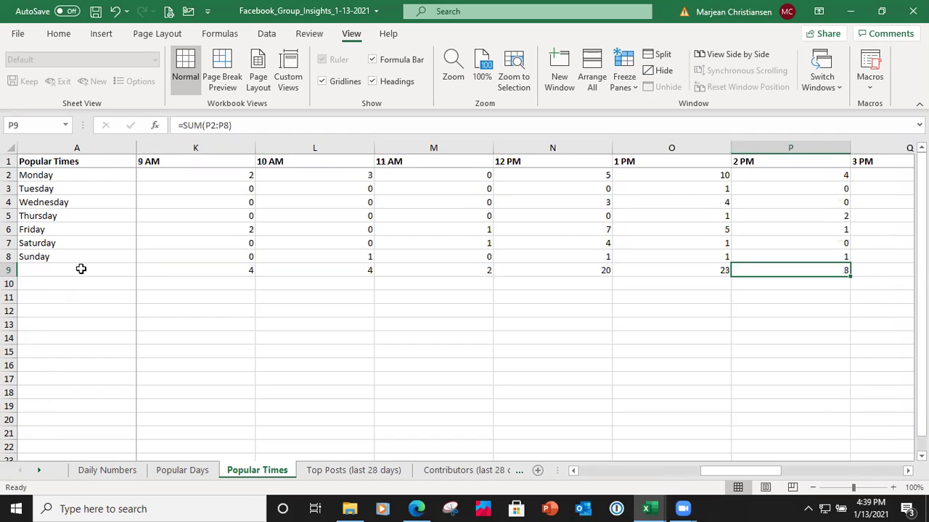
key("Right")
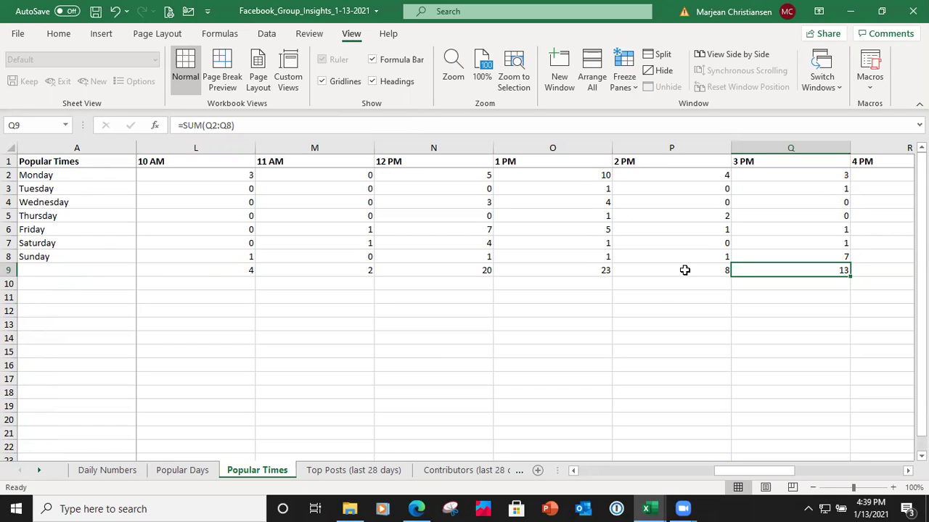
key("Right")
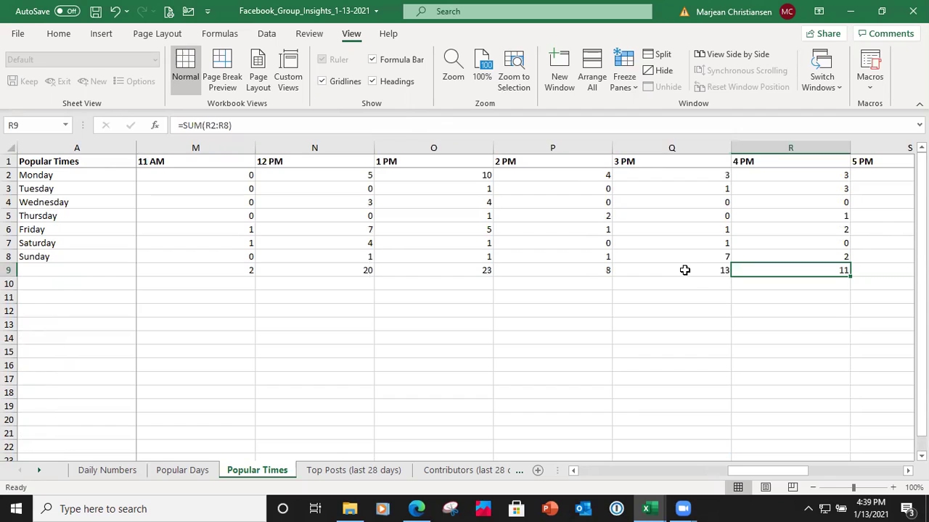
key("Right")
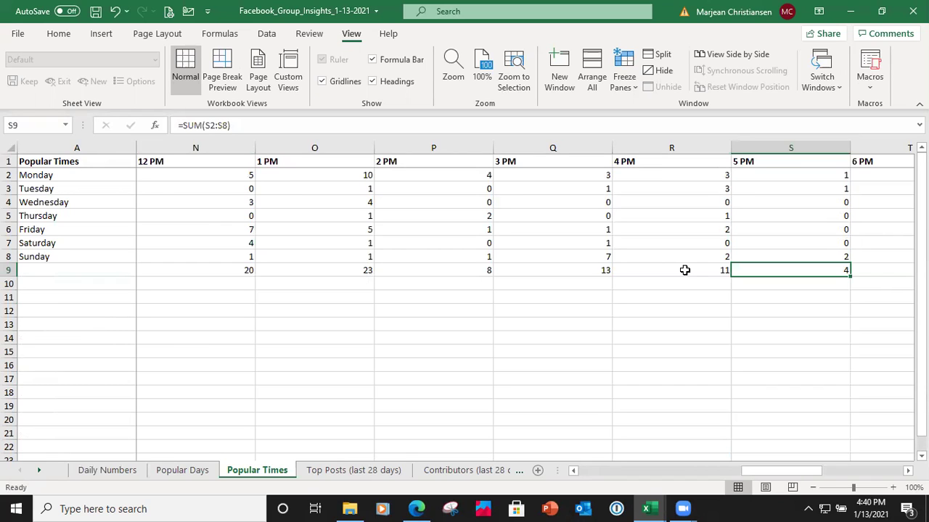
key("Right")
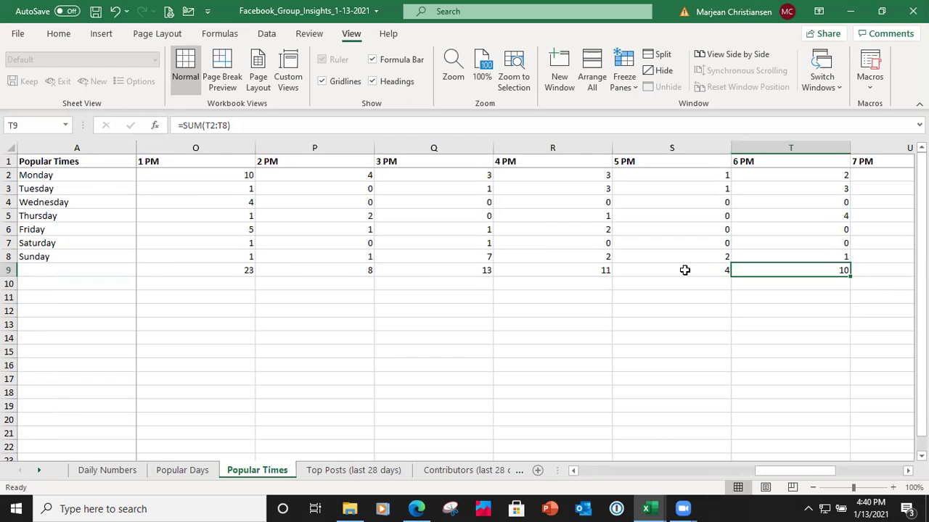
key("Right")
key("Right")
key("Right")
key("Right")
key("Right")
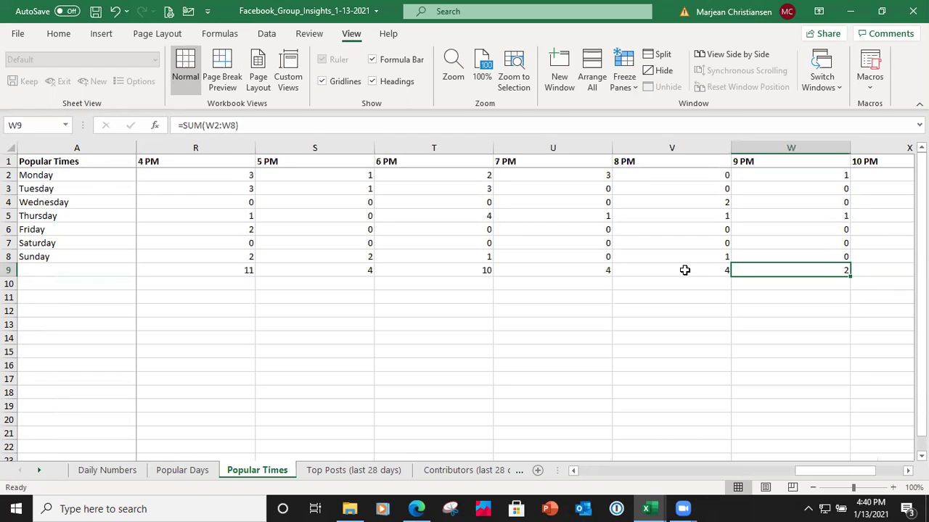
key("Right")
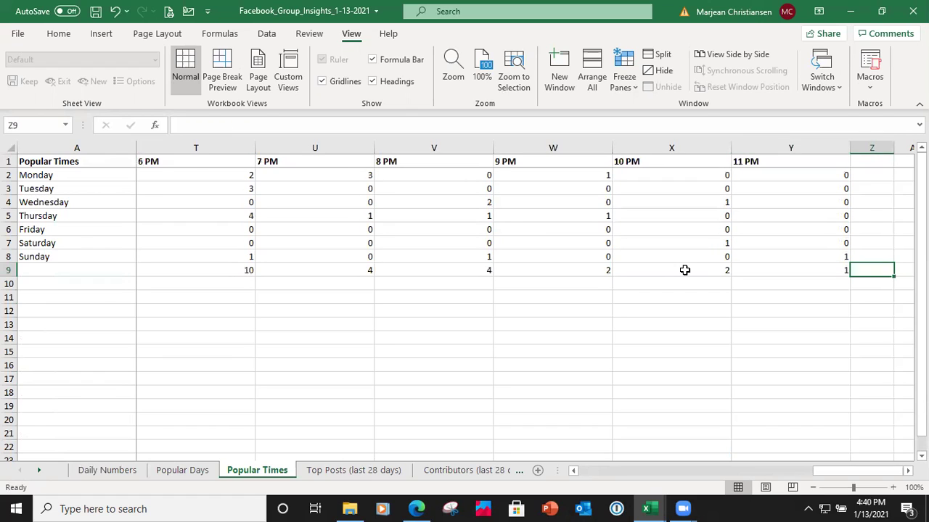
Step: Go back through the evening and afternoon totals and compare the 12 PM and 1 PM columns
key("Left")
key("Left")
key("Left")
key("Left")
key("Left")
key("Left")
key("Left")
key("Left")
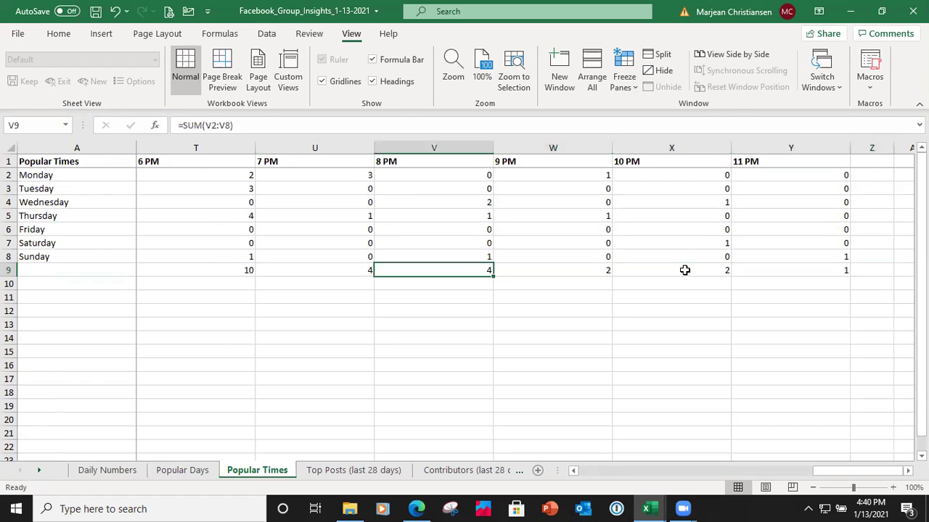
key("Left")
key("Left")
key("Left")
key("Left")
key("Left")
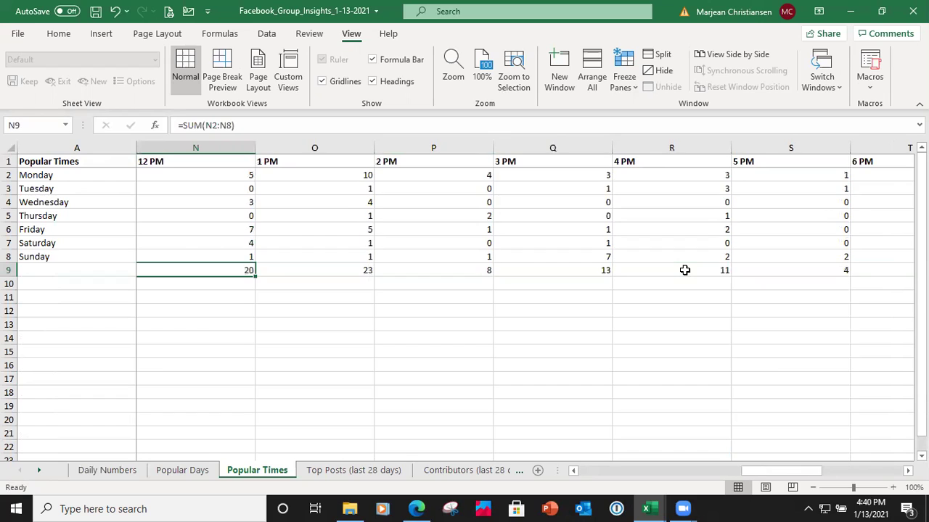
key("Right")
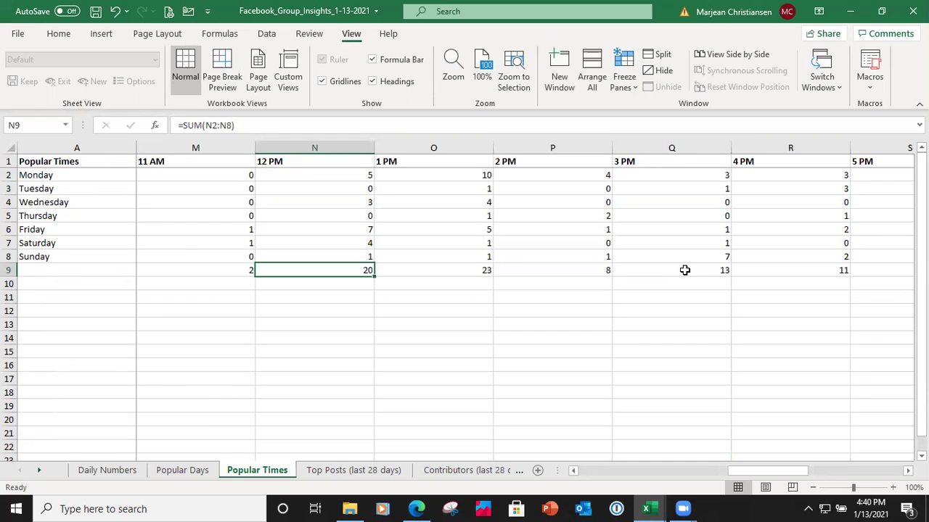
key("Right")
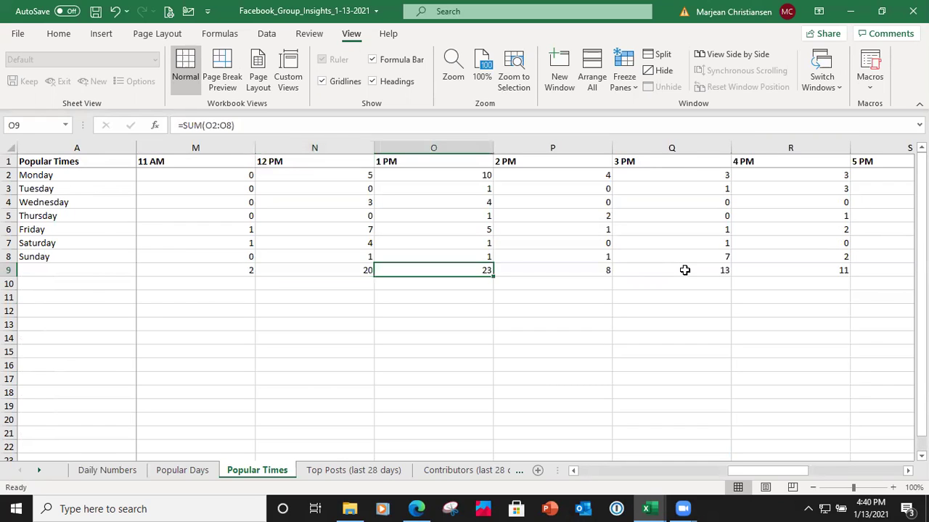
key("Left")
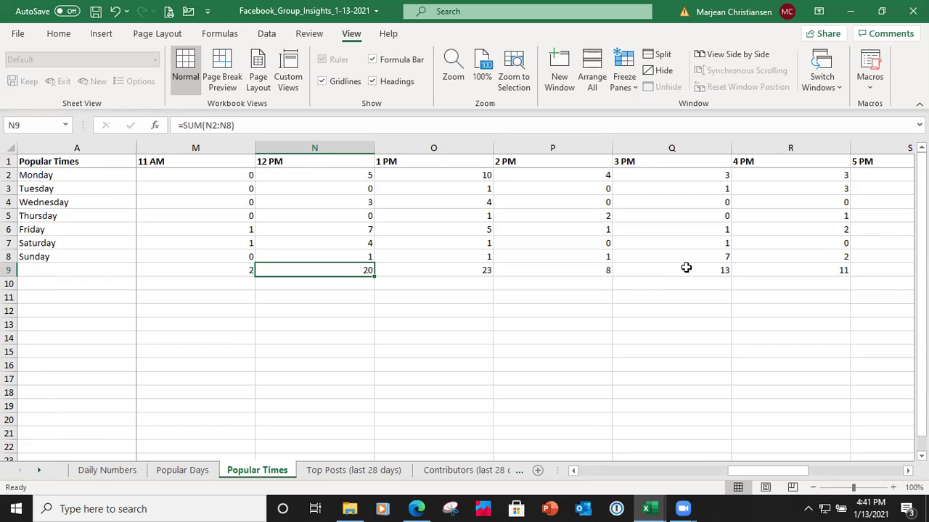
Step: Examine the weekday counts in the 12 PM to 2 PM columns, going through the 2 PM column day by day
left_click(351, 187)
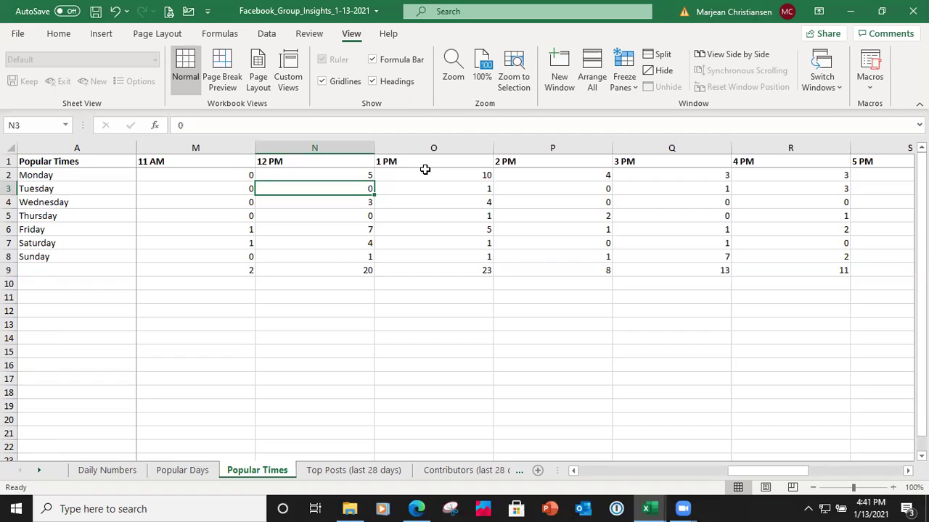
key("Right")
key("Right")
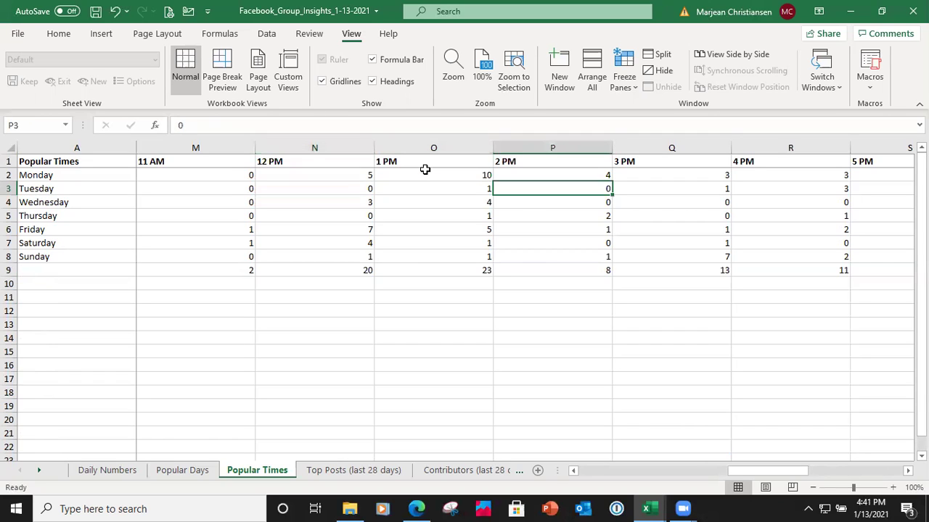
key("Up")
key("Down")
key("Down")
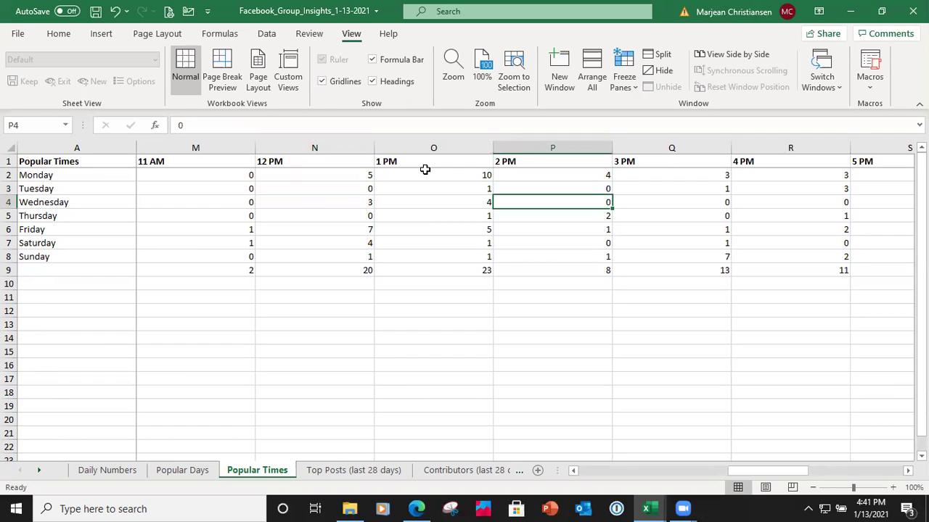
key("Down")
key("Down")
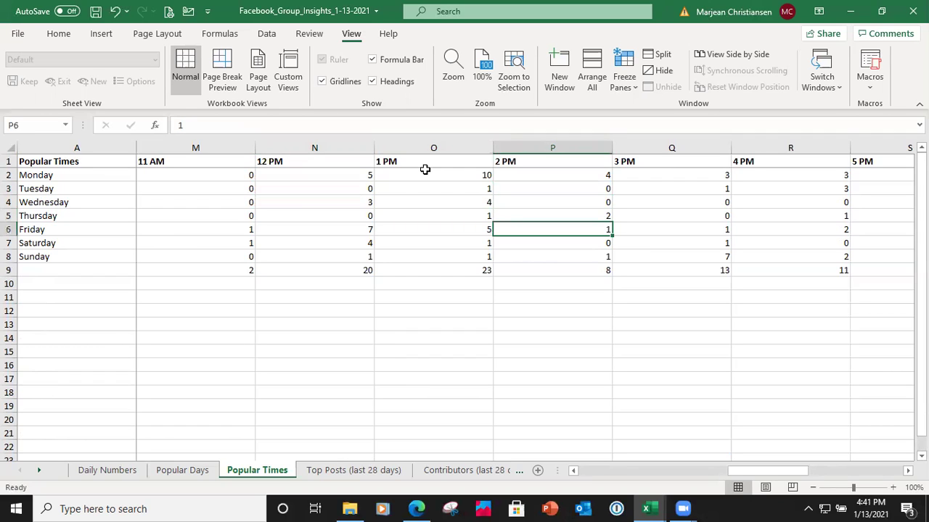
key("Down")
key("Up")
key("Down")
key("Down")
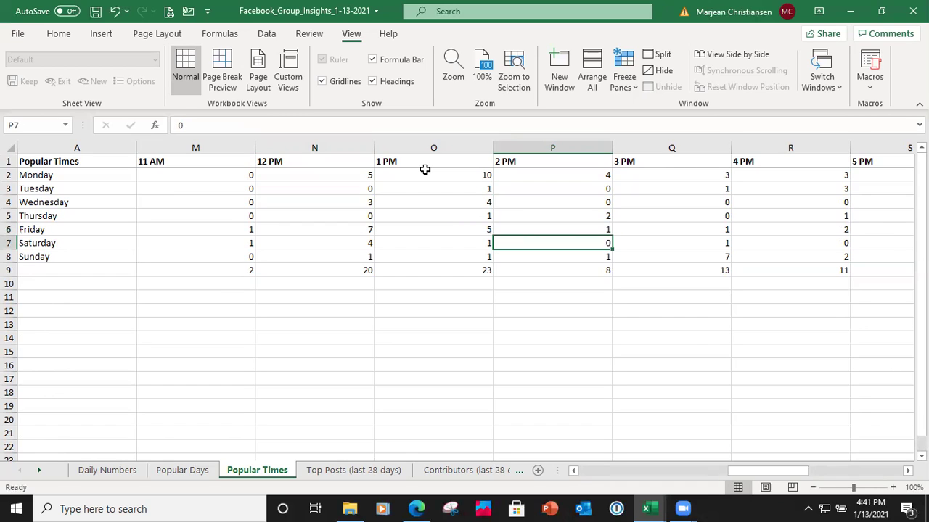
key("Up")
key("Up")
key("Up")
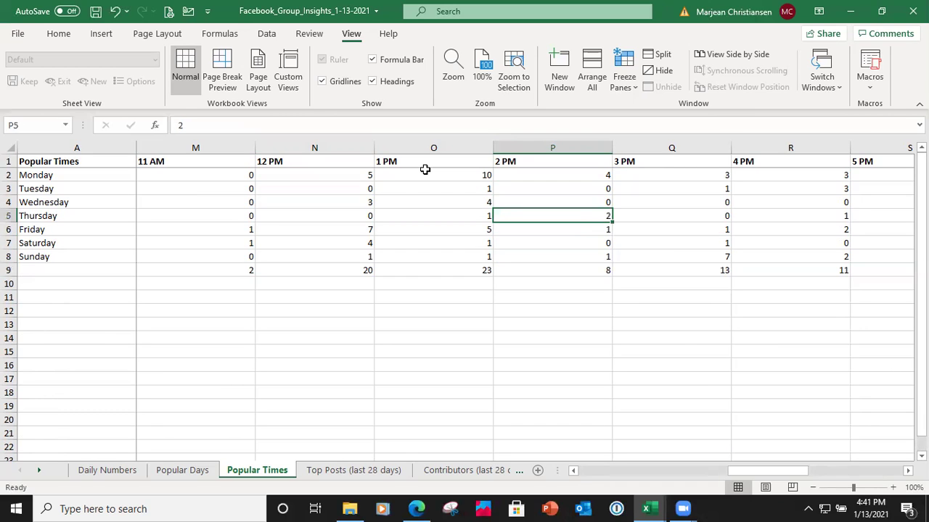
key("Up")
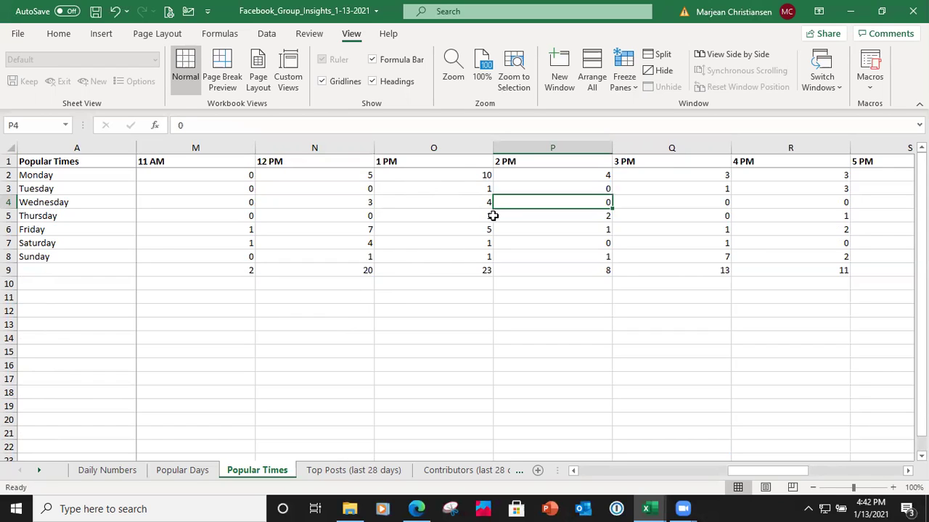
Step: Compare Monday's counts at 1 PM and 2 PM
left_click(465, 176)
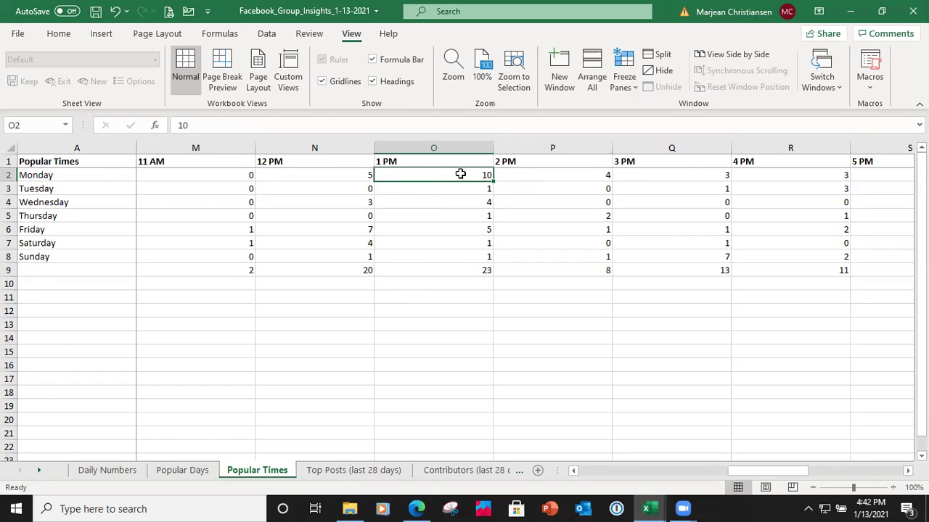
left_click(516, 175)
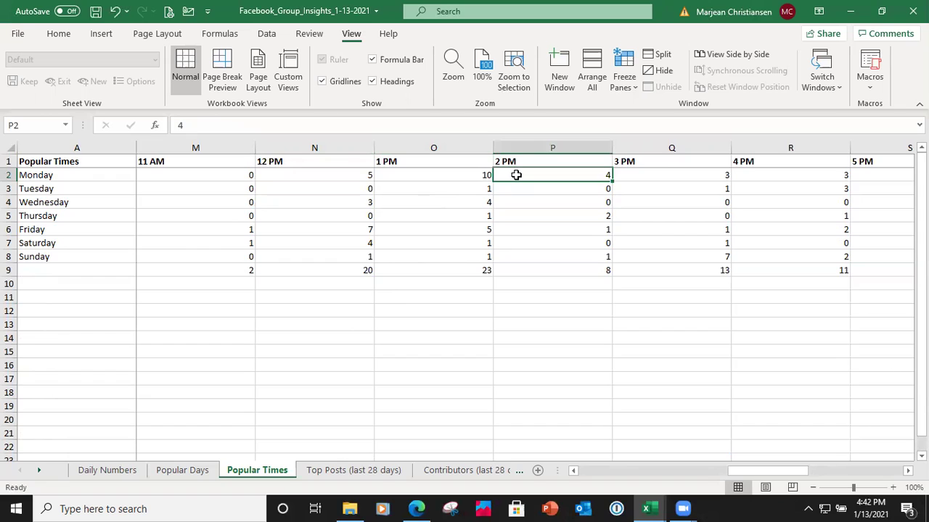
left_click(479, 175)
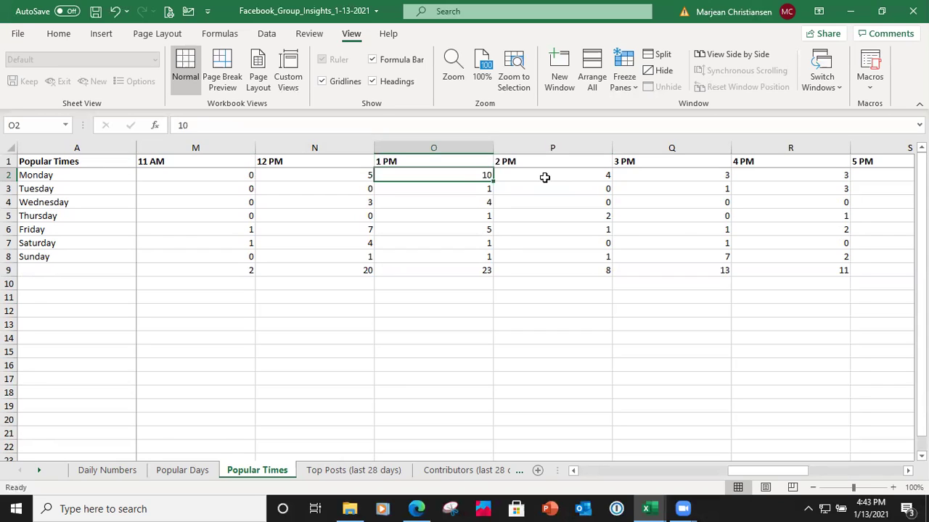
Step: Review the Top Posts (last 28 days) sheet, and look through the list on the Contributors (last 28 days) sheet
left_click(373, 471)
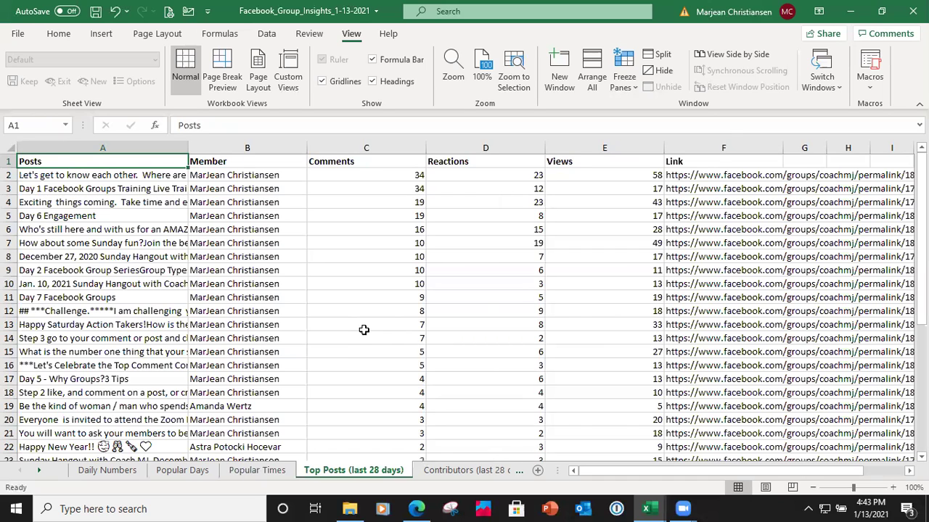
left_click(471, 471)
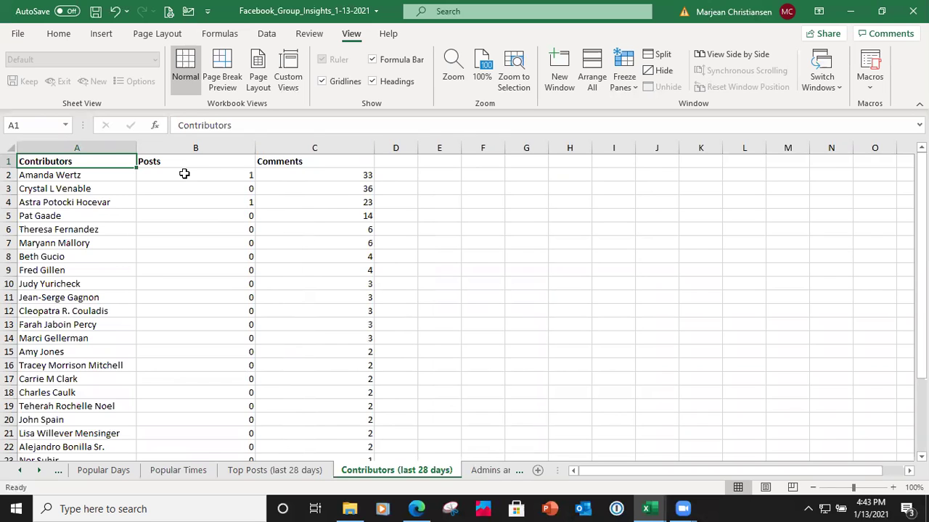
scroll(185, 174, "down", 4)
scroll(185, 175, "up", 4)
scroll(189, 254, "down", 5)
scroll(189, 258, "up", 5)
Step: Examine the post and comment counts of the first three contributors
left_click(210, 175)
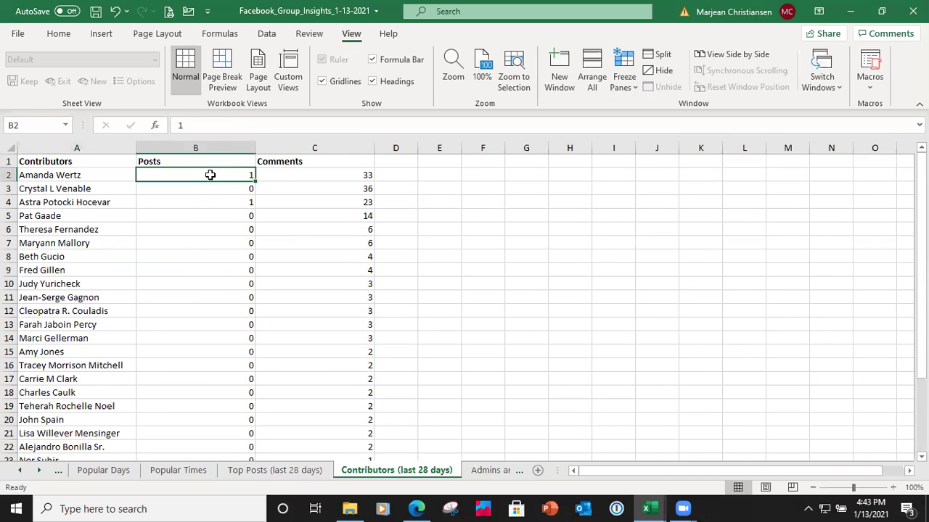
left_click(191, 203)
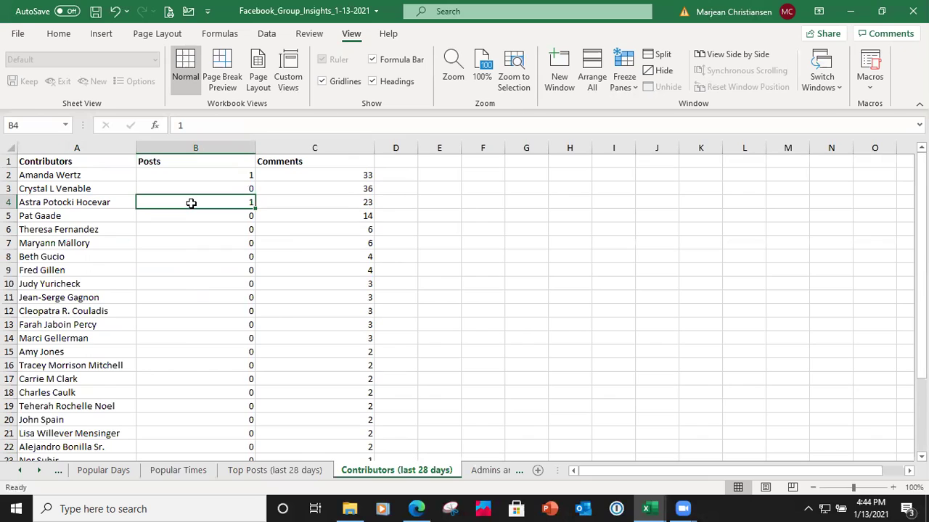
left_click(367, 202)
left_click(367, 173)
left_click(365, 189)
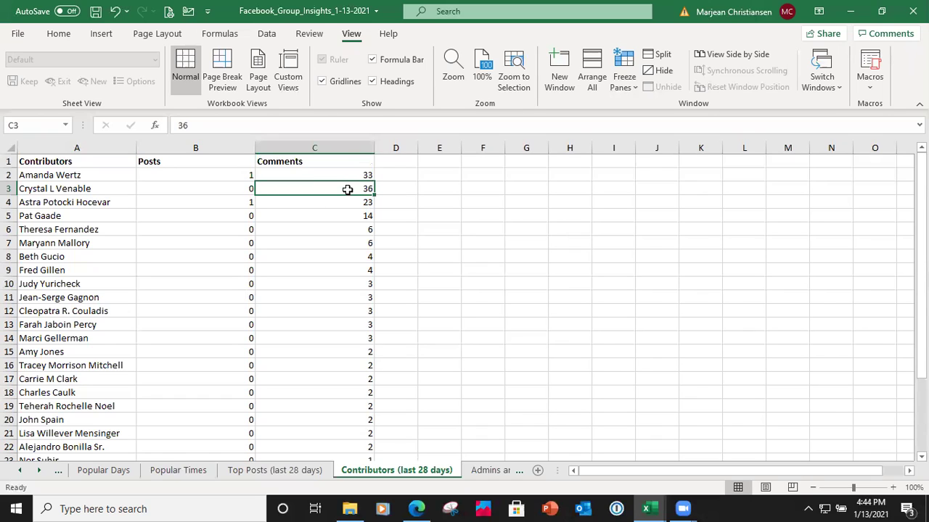
left_click(346, 174)
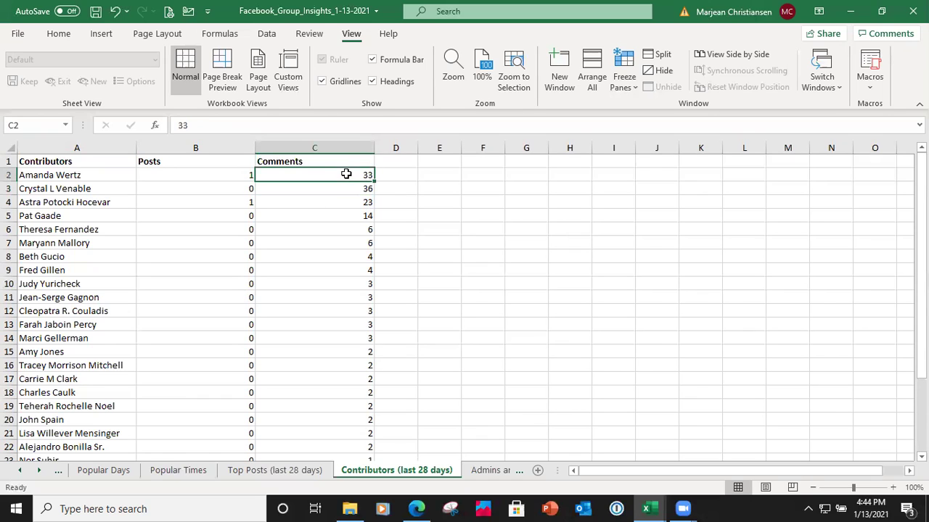
left_click(349, 190)
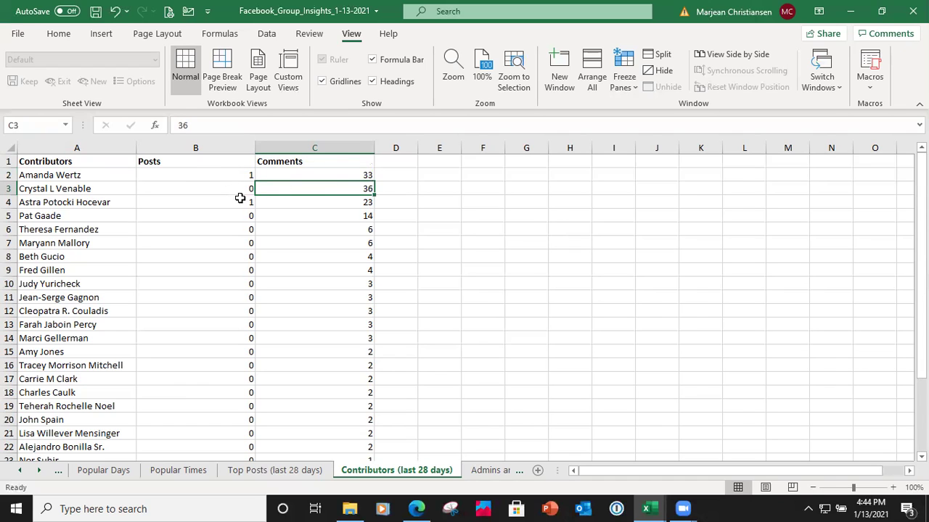
Step: Compare the top contributors' posts with their comments, and open the Admins and Moderators sheet
left_click(249, 175)
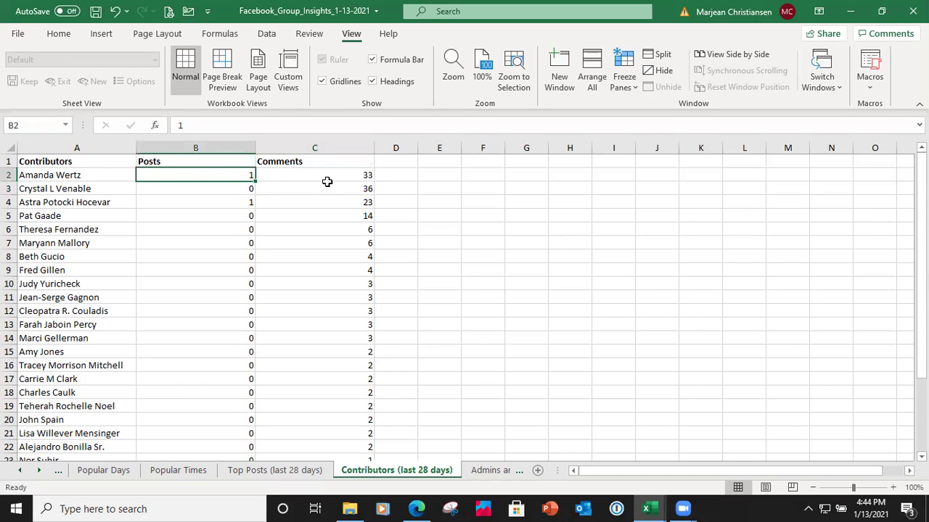
left_click(358, 190)
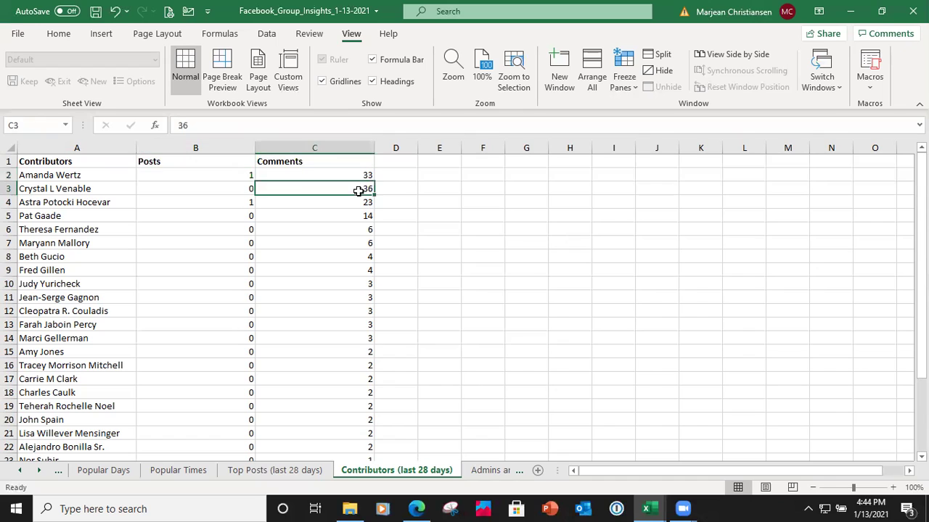
left_click(244, 175)
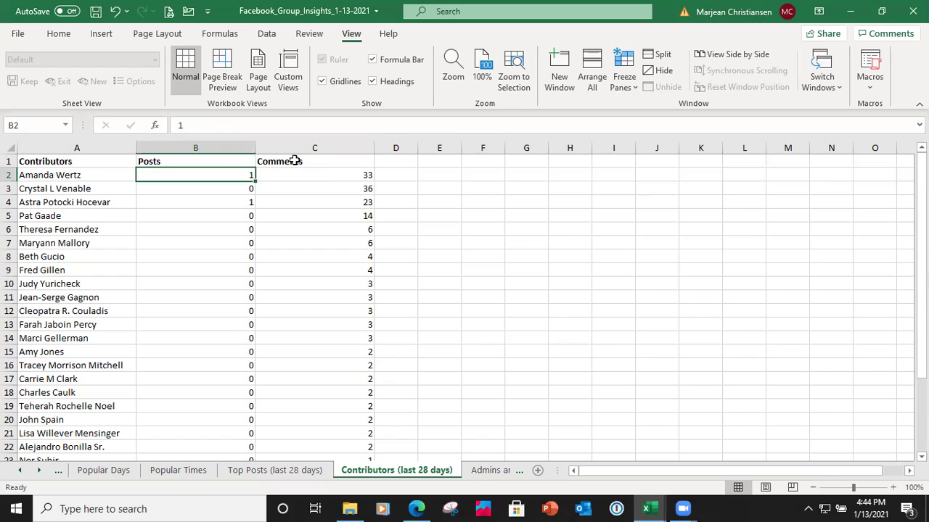
left_click(294, 161)
left_click(205, 161)
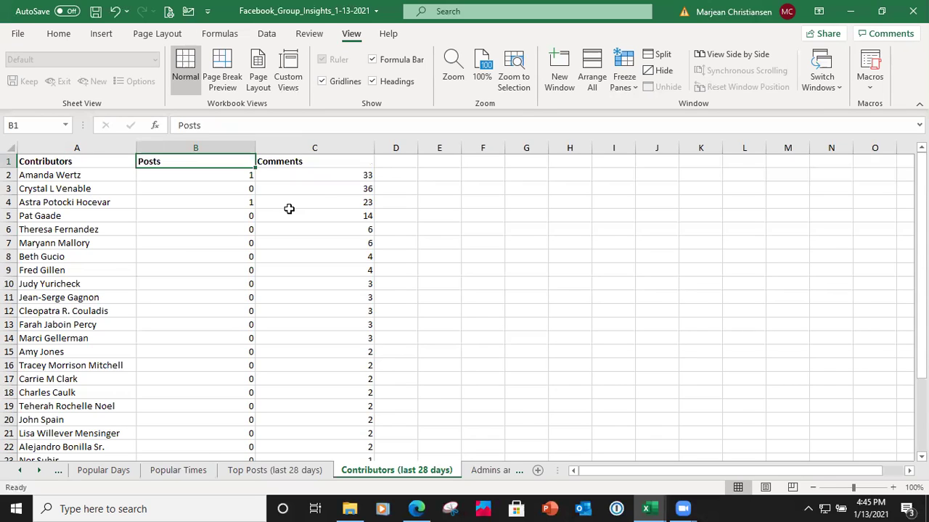
left_click(489, 472)
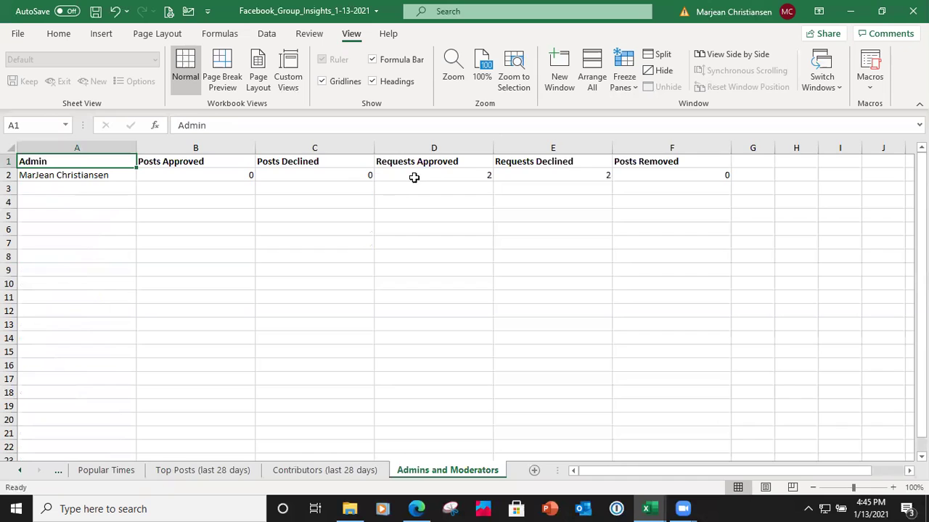
Step: Return to the Popular Times sheet and examine the Saturday row from 11 AM through 11 PM
left_click(107, 471)
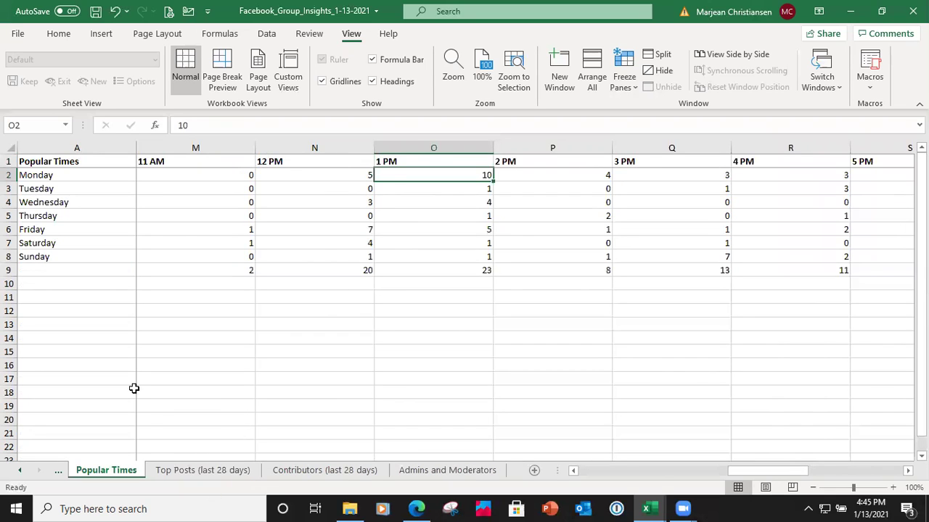
left_click(207, 244)
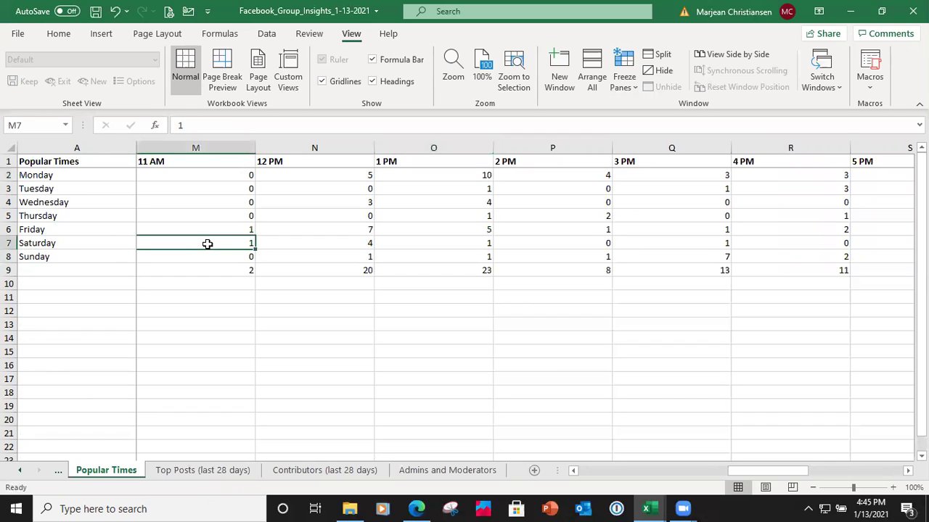
key("Right")
key("Right")
key("Right")
key("Right")
key("Right")
key("Right")
key("Right")
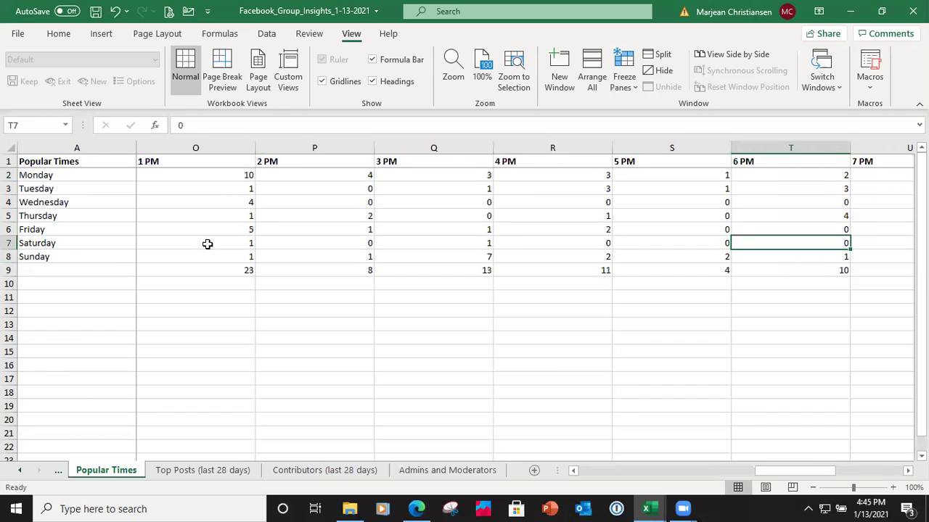
key("Right")
key("Right")
key("Right")
key("Right")
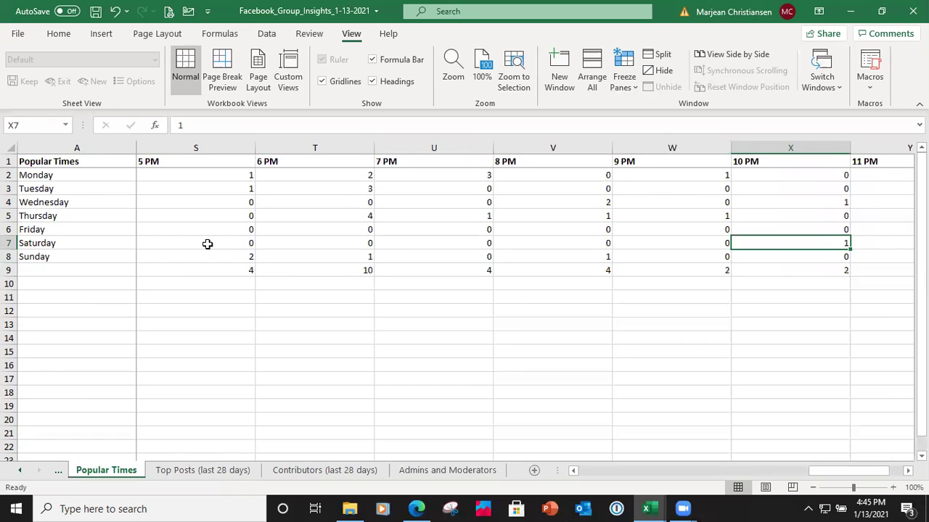
key("Right")
key("Right")
Step: Go back along the Saturday row to 2 PM, and check the Saturday and Sunday counts at 3 PM
key("Left")
key("Left")
key("Left")
key("Left")
key("Left")
key("Left")
key("Left")
key("Left")
key("Left")
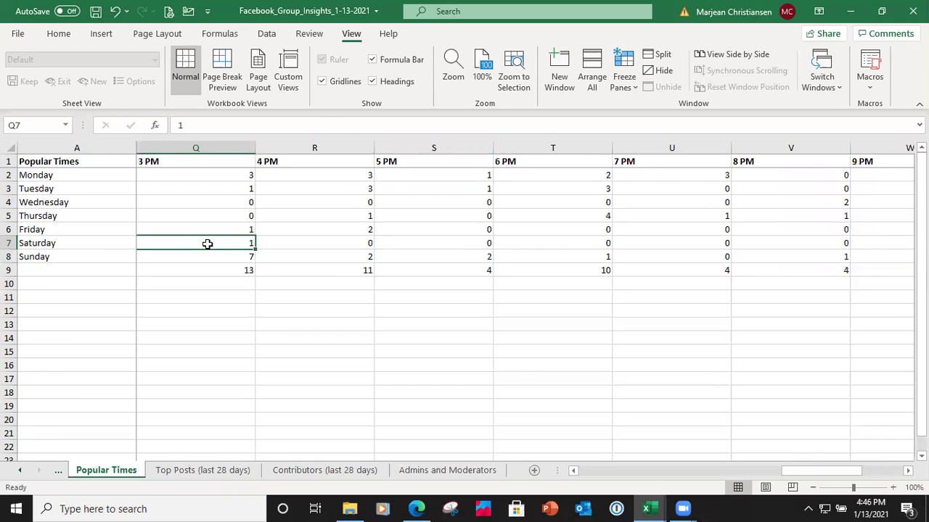
key("Left")
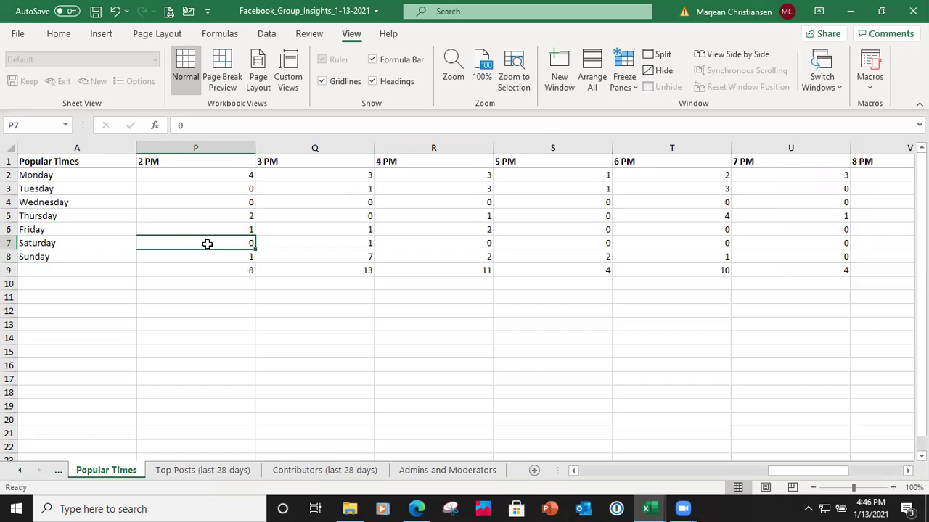
key("Right")
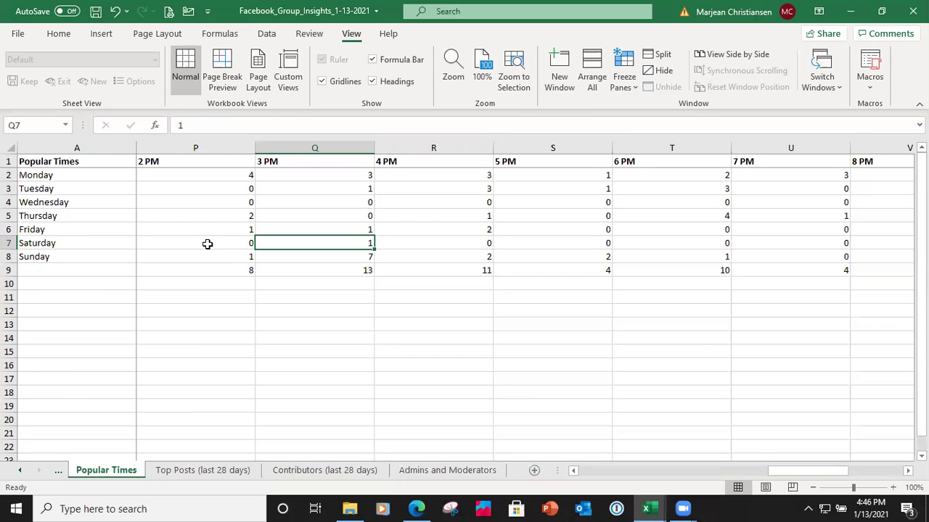
key("Down")
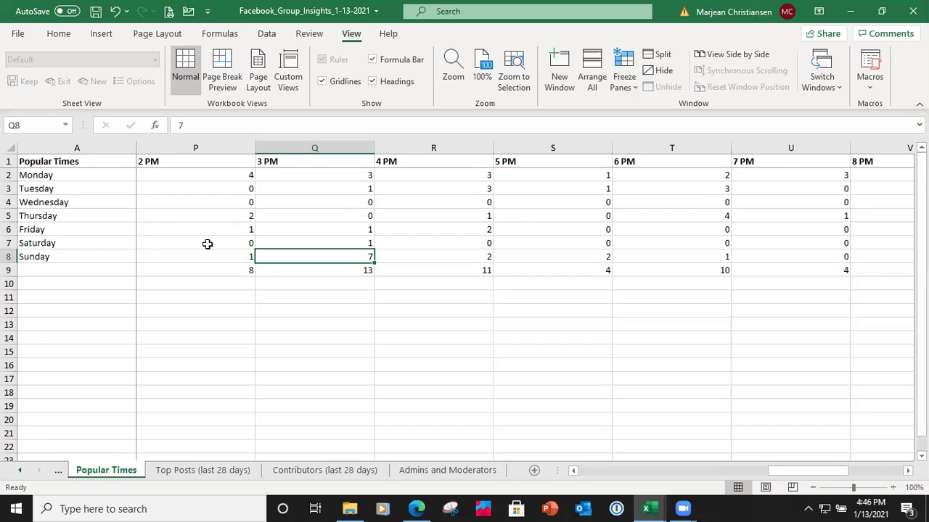
Step: Examine the Sunday row from 3 PM through the late evening hours
key("Right")
key("Right")
key("Right")
key("Right")
key("Right")
key("Right")
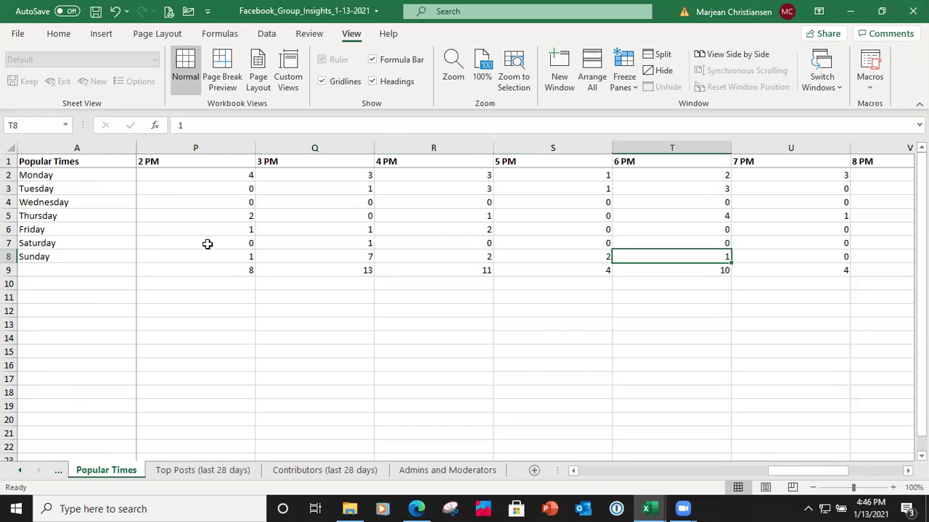
key("Right")
key("Right")
key("Right")
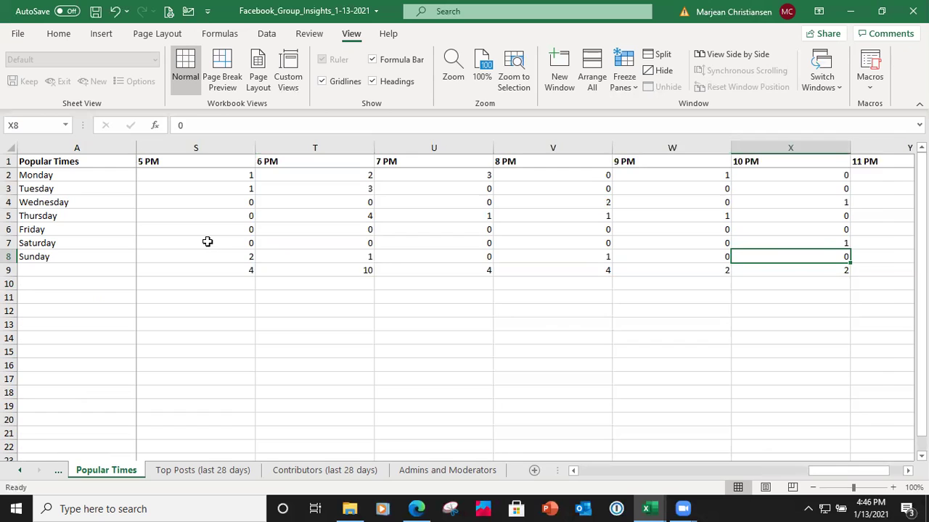
Step: Go back along the Sunday row through the afternoon and morning hours to the 1 AM column
key("Left")
key("Left")
key("Left")
key("Left")
key("Left")
key("Left")
key("Left")
key("Left")
key("Left")
key("Left")
key("Left")
key("Left")
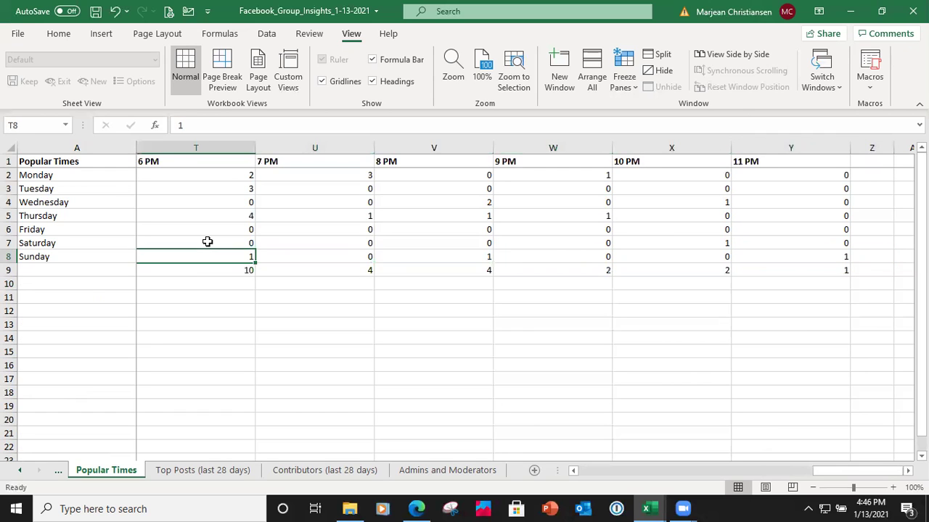
key("Left")
key("Left")
key("Left")
key("Left")
key("Left")
key("Left")
key("Left")
key("Left")
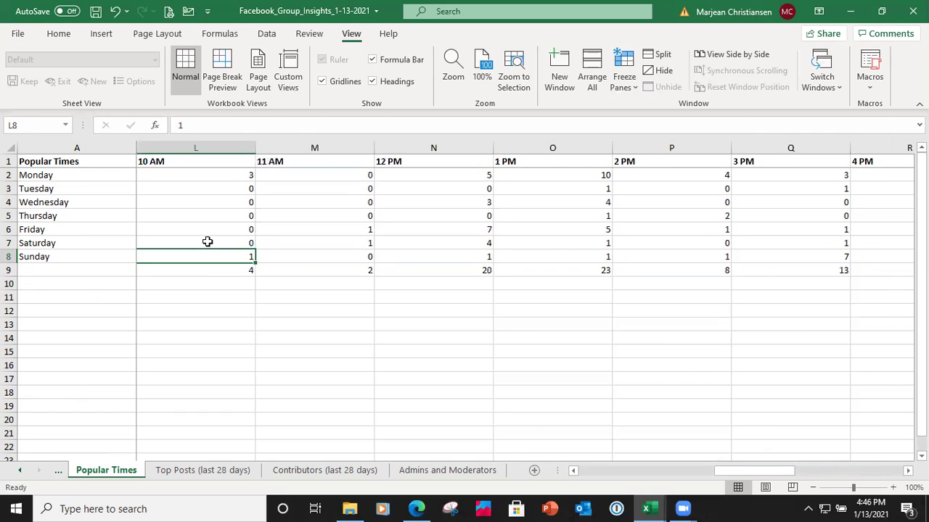
key("Left")
key("Left")
key("Left")
key("Left")
key("Left")
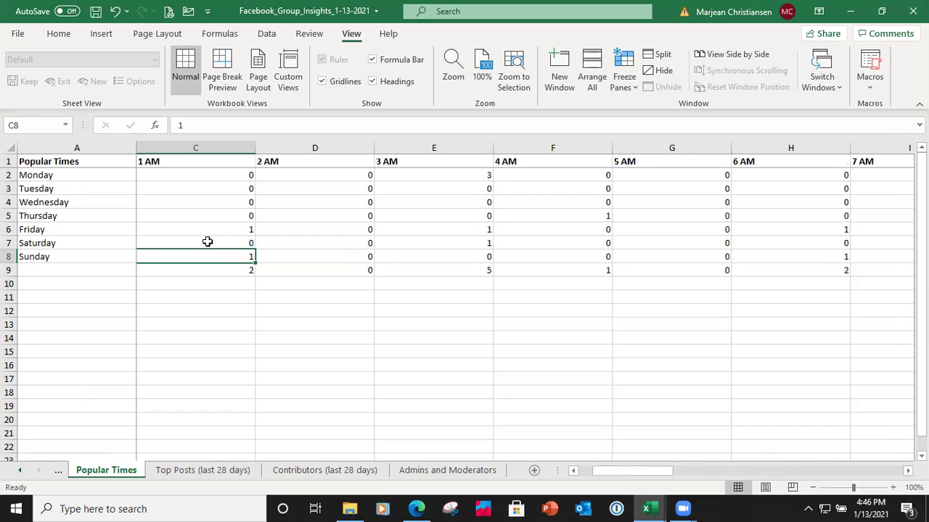
Step: Examine the Sunday row of the Popular Times sheet from the early morning hours through 12 PM
key("Right")
key("Right")
key("Right")
key("Right")
key("Right")
key("Right")
key("Right")
key("Right")
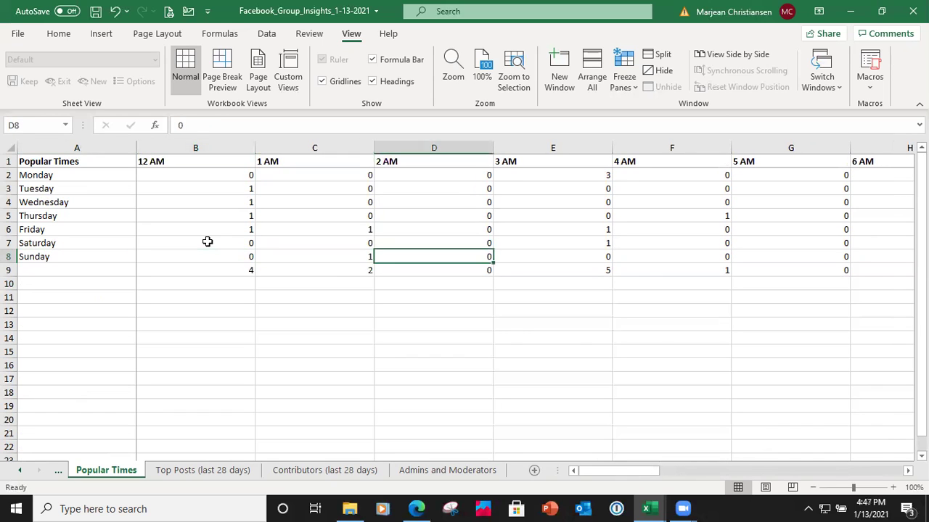
key("Right")
key("Right")
key("Right")
key("Right")
key("Right")
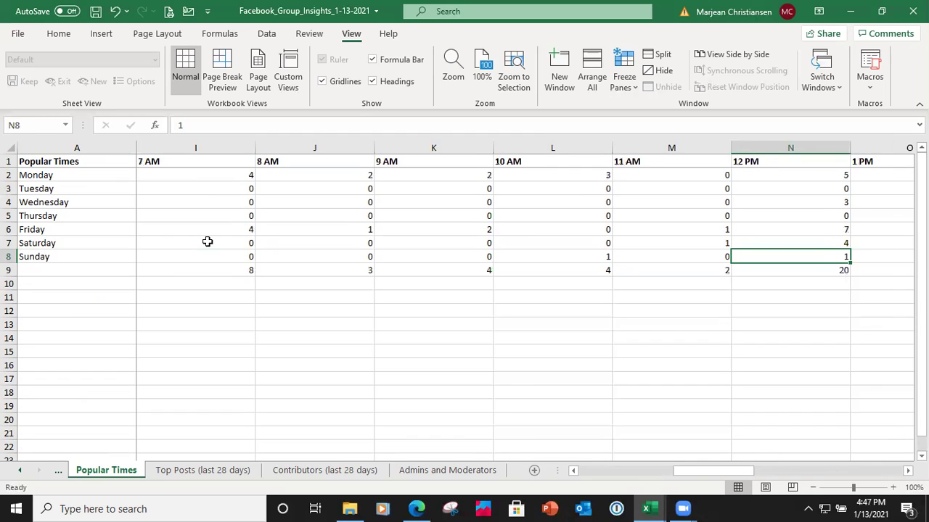
Step: Examine the Sunday row from 1 PM through 9 PM, and go back to the 8 PM count
key("Right")
key("Right")
key("Right")
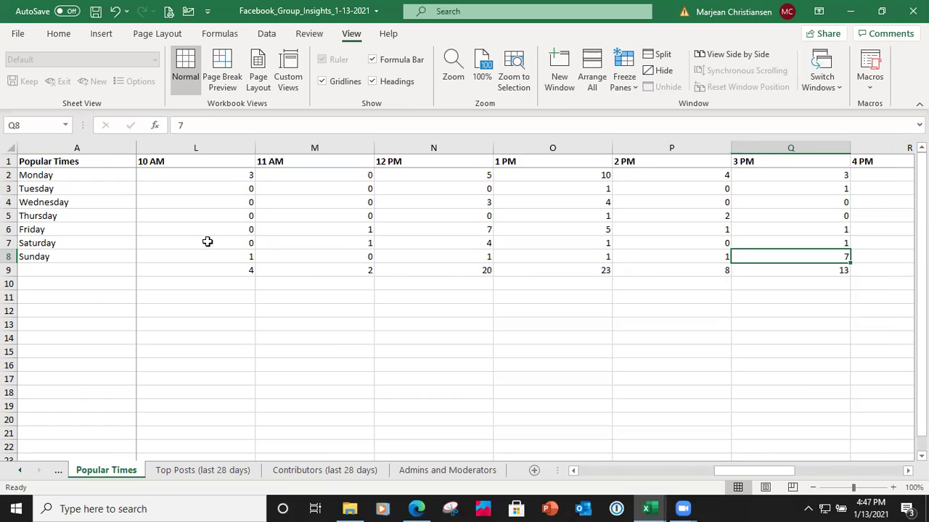
key("Right")
key("Right")
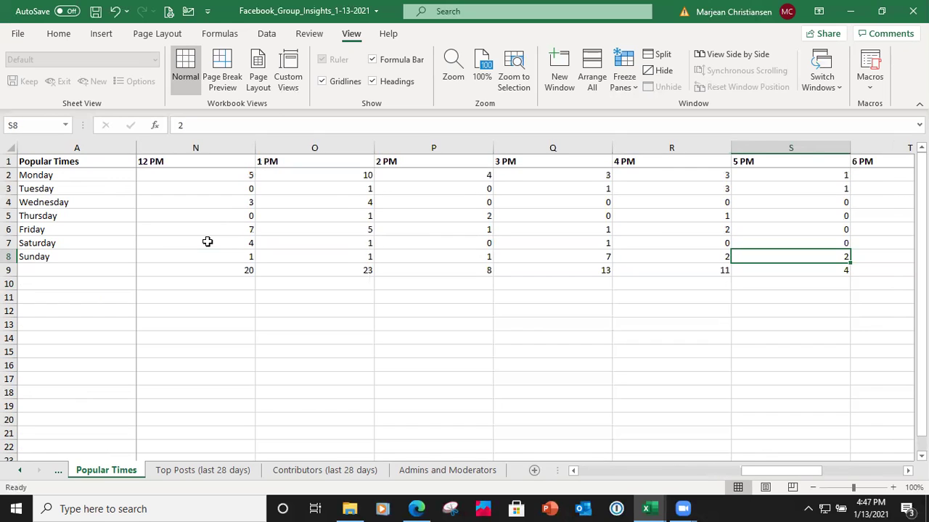
key("Right")
key("Right")
key("Right")
key("Right")
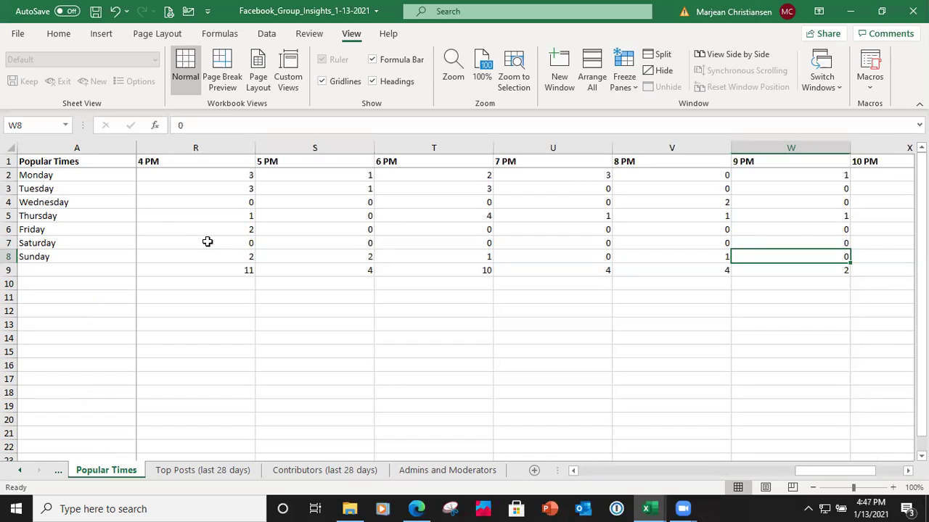
key("Left")
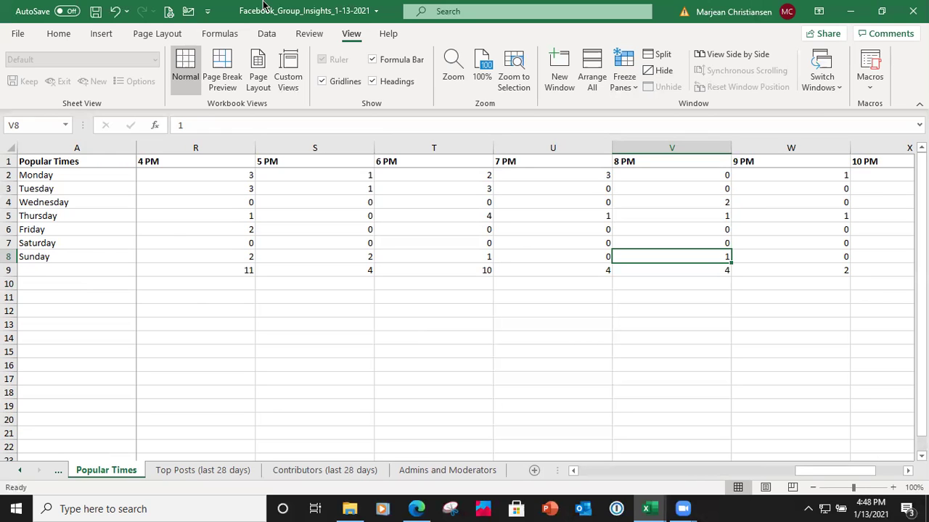
Step: Minimize the workbook and browser windows, and close the file window with the "engagement" search results
left_click(851, 16)
left_click(852, 15)
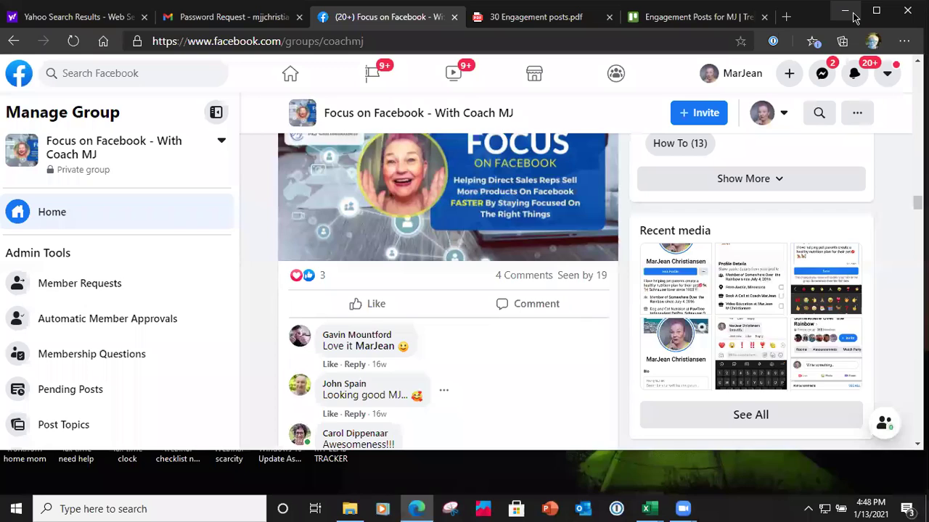
left_click(852, 14)
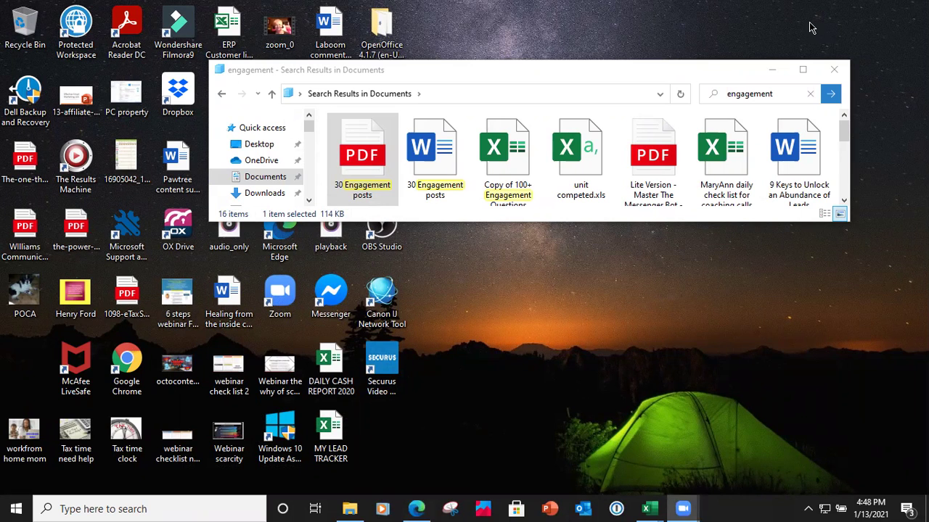
left_click(827, 70)
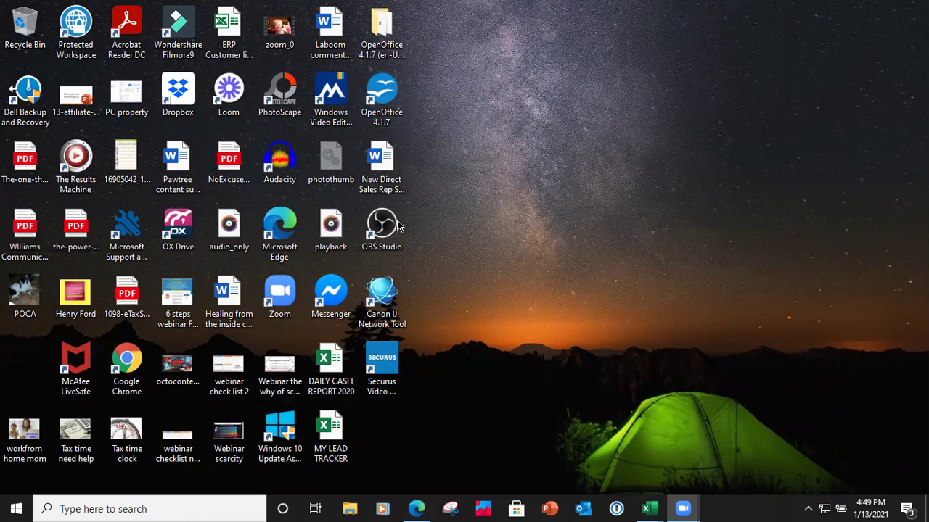
Step: Switch back to the Edge browser and return to the post composer area near the start of the group's discussion page
left_click(425, 507)
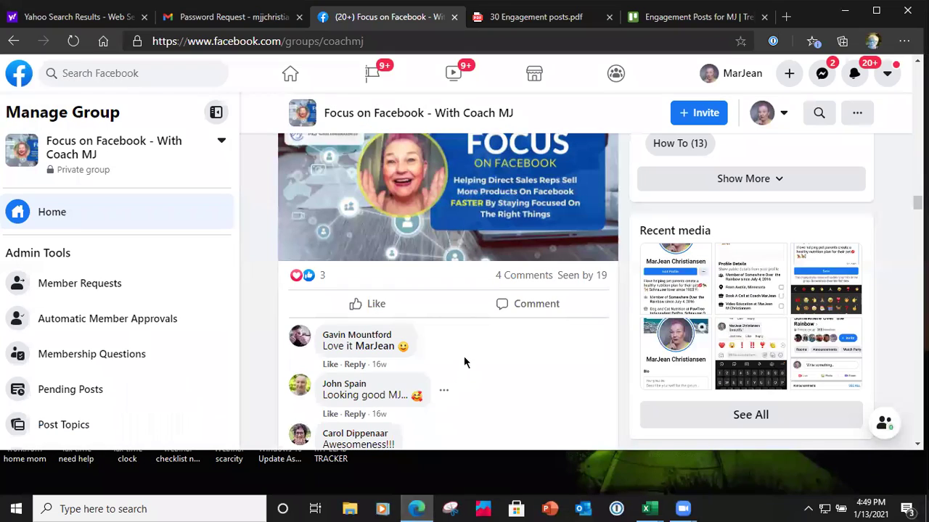
scroll(467, 351, "down", 10)
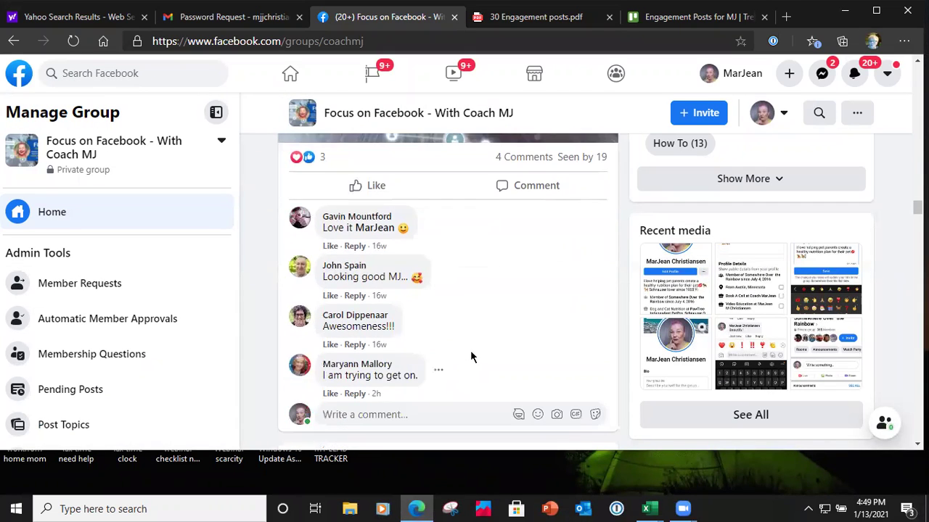
scroll(468, 347, "up", 15)
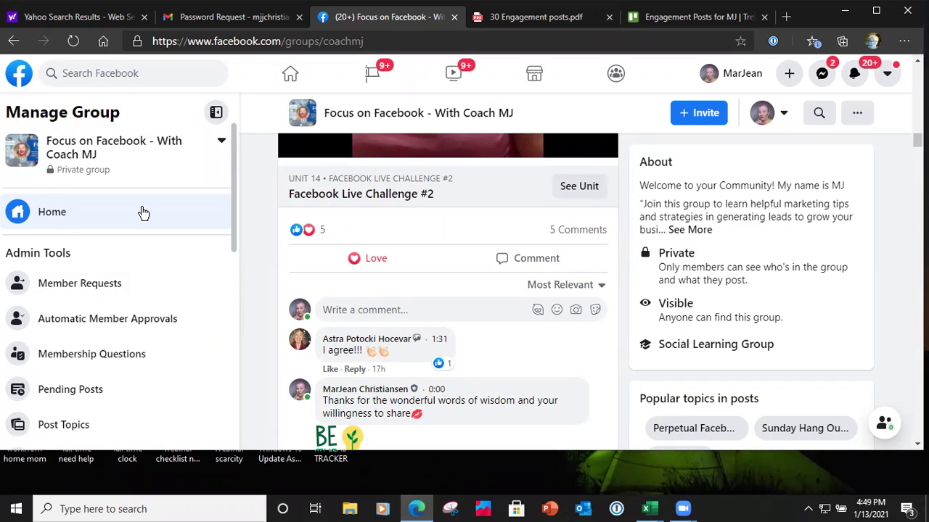
left_click(56, 145)
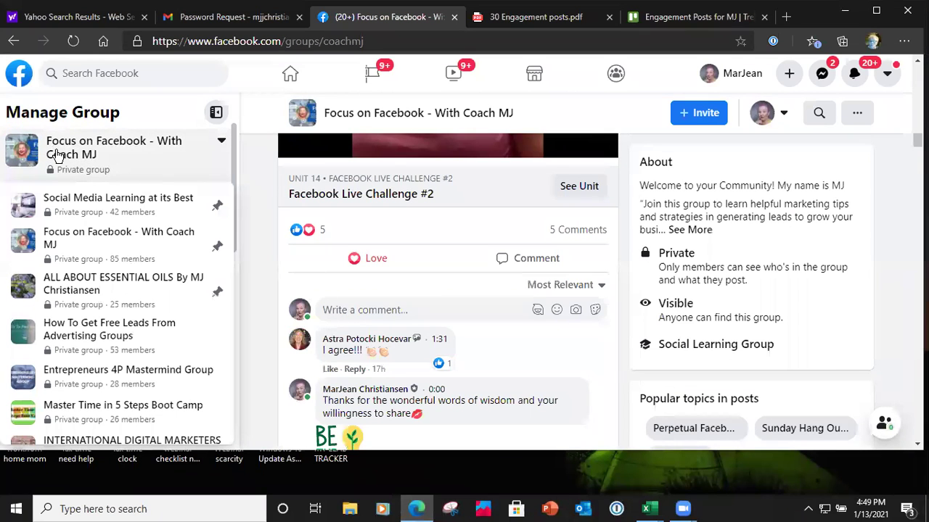
left_click(56, 148)
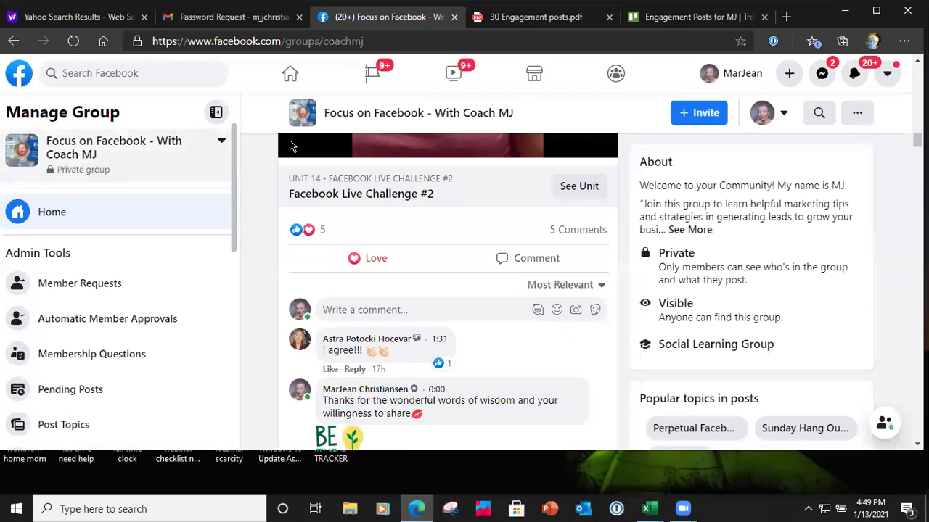
left_click(336, 114)
scroll(447, 296, "down", 3)
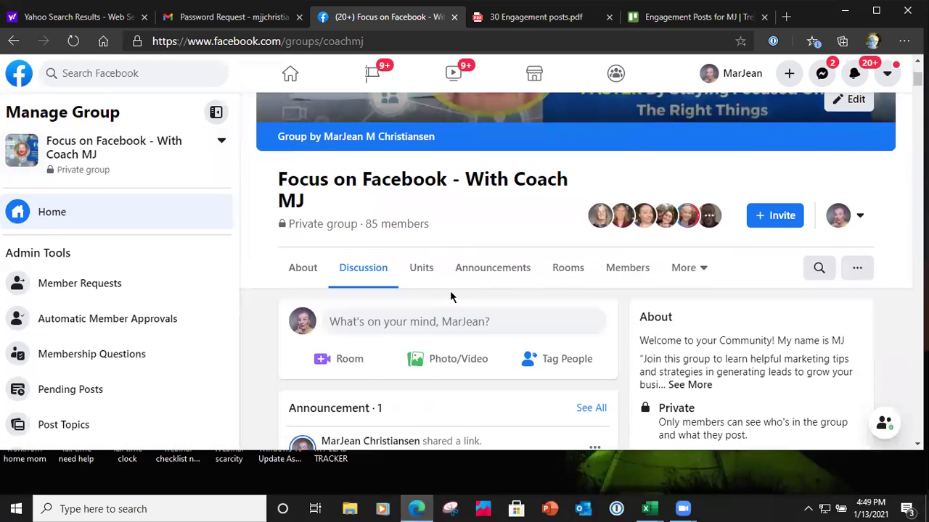
scroll(450, 296, "down", 2)
scroll(451, 298, "up", 2)
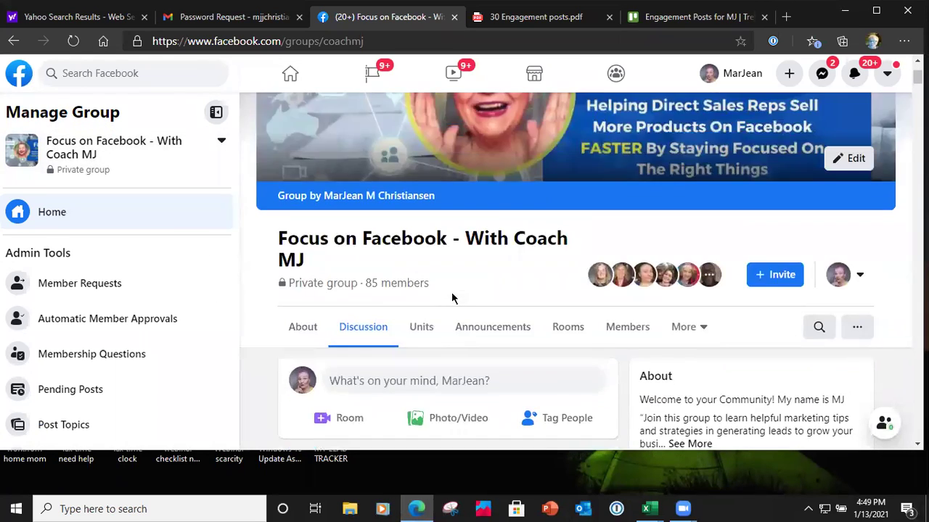
Step: Start a new group post with the question "What's your favorite thing about yourself?"
left_click(408, 381)
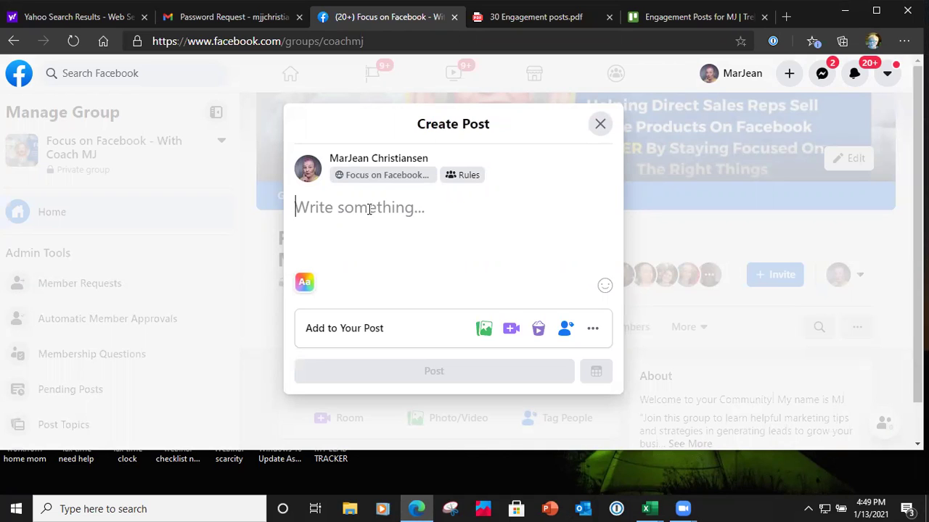
type("What's your fav")
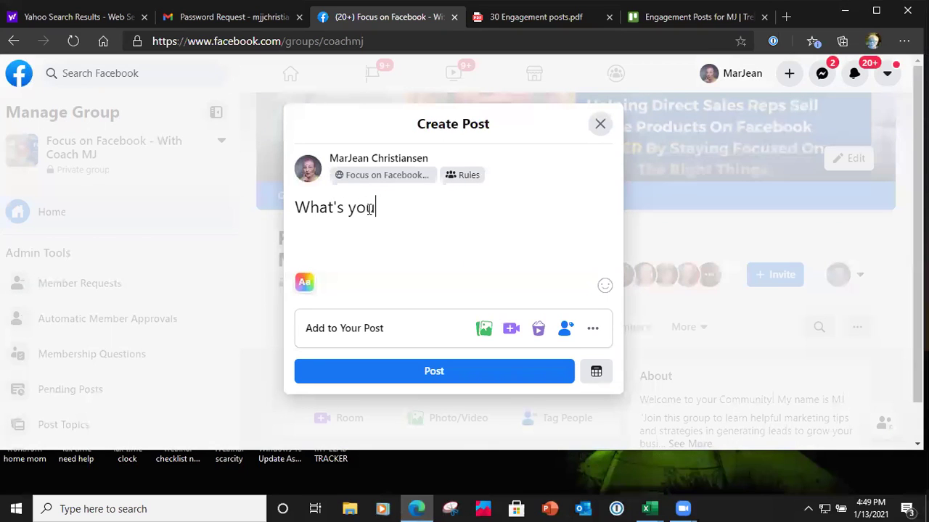
type("orite thing ab")
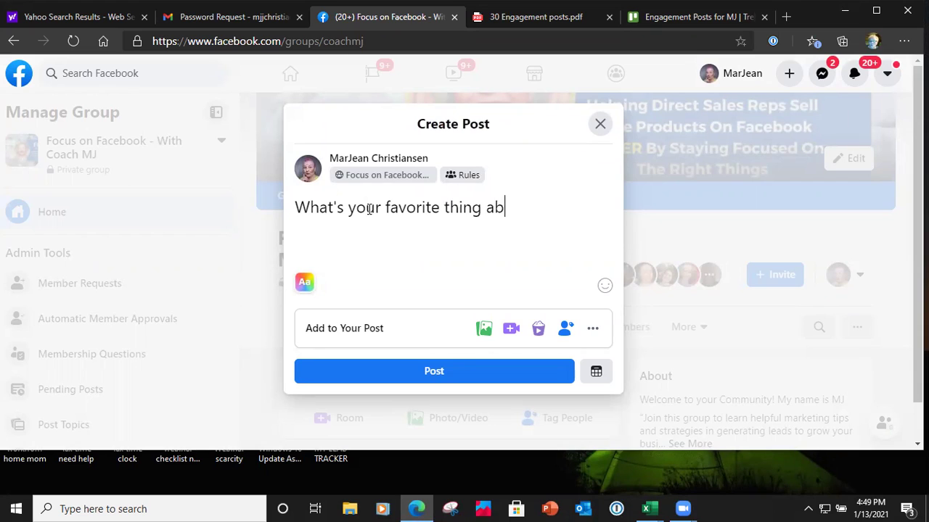
type("out yourself?")
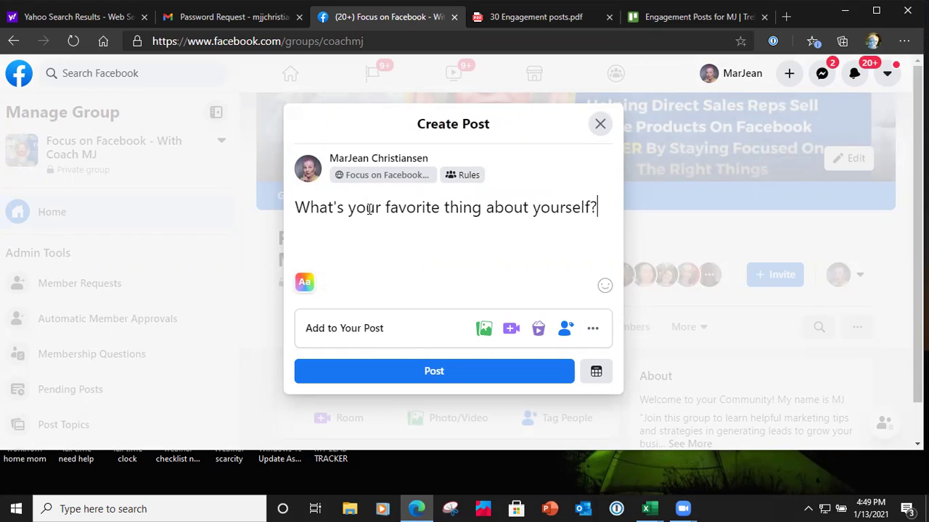
Step: Add a second line to the post reading "Mine: I Love helping People of all ages", followed by the lips emoji
key("Return")
type("Mine: I Love he")
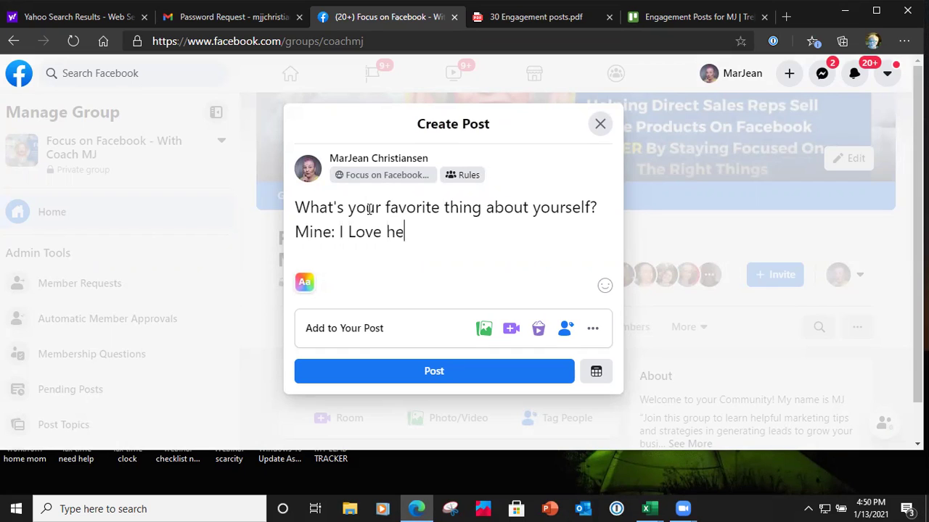
type("lping  Peop")
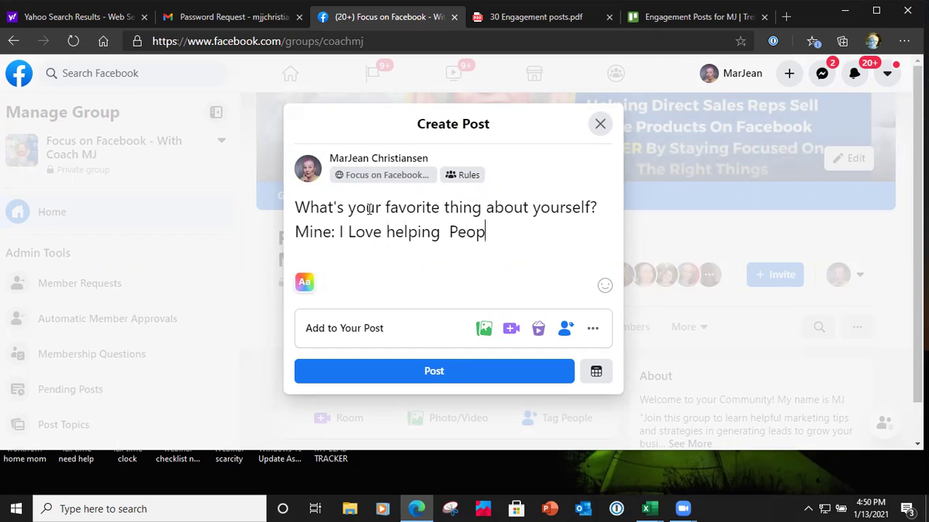
type("le of all ages")
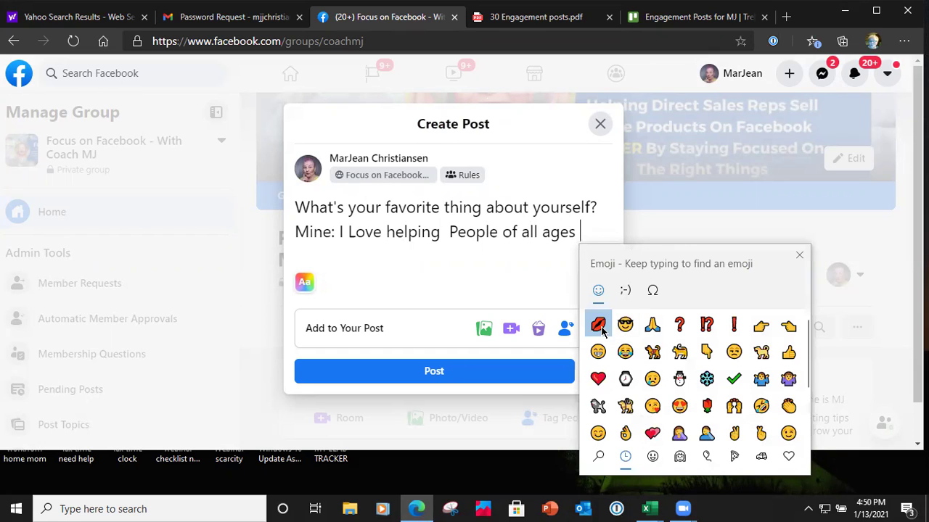
key("Return")
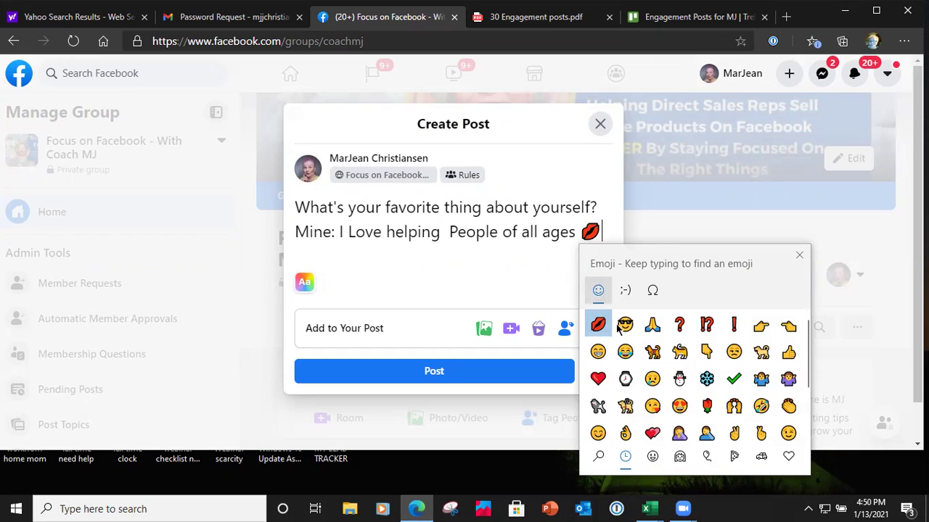
left_click(517, 289)
Step: Apply the pale red-to-gray gradient background from the More section to the post, and review the text on it
left_click(306, 286)
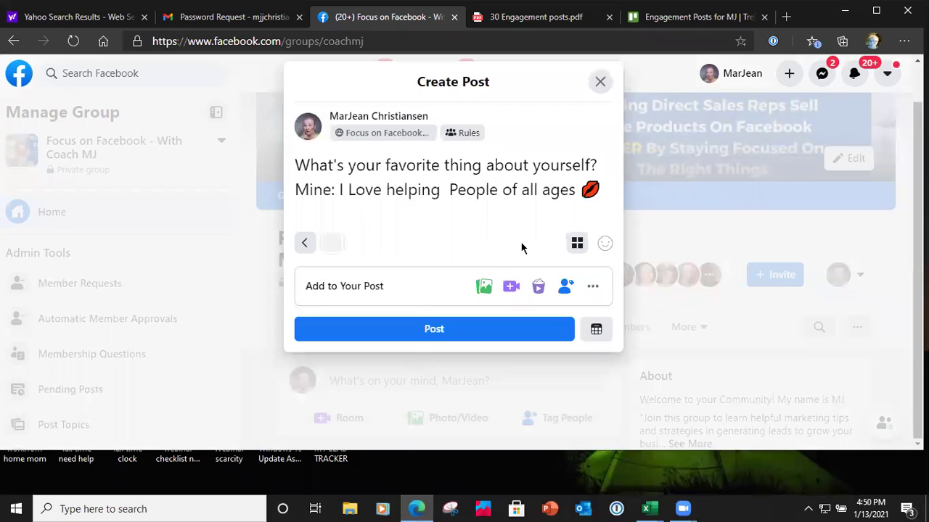
left_click(578, 244)
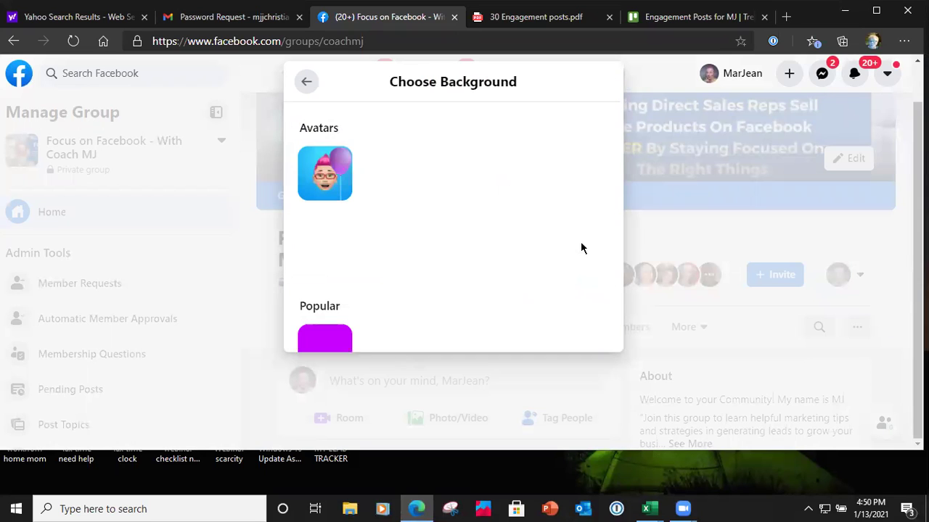
scroll(466, 247, "down", 2)
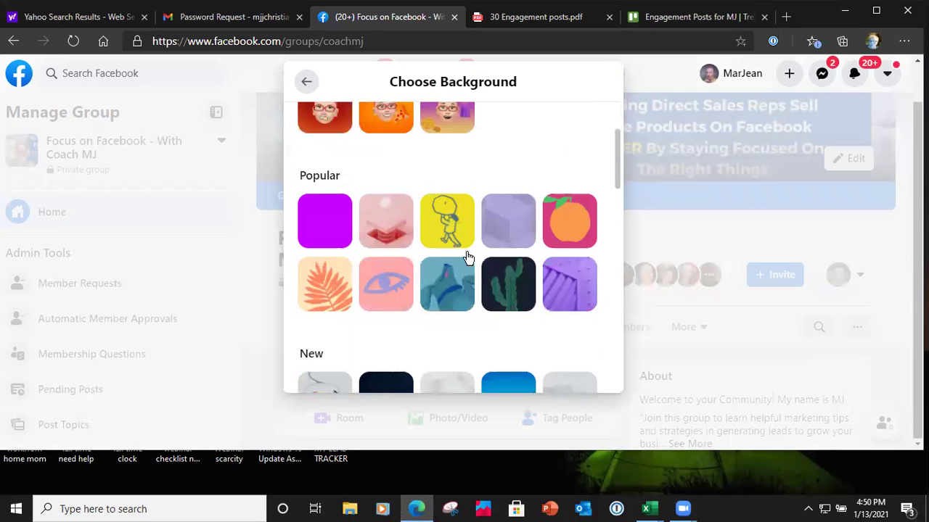
scroll(466, 258, "down", 2)
scroll(464, 247, "down", 2)
scroll(465, 245, "down", 1)
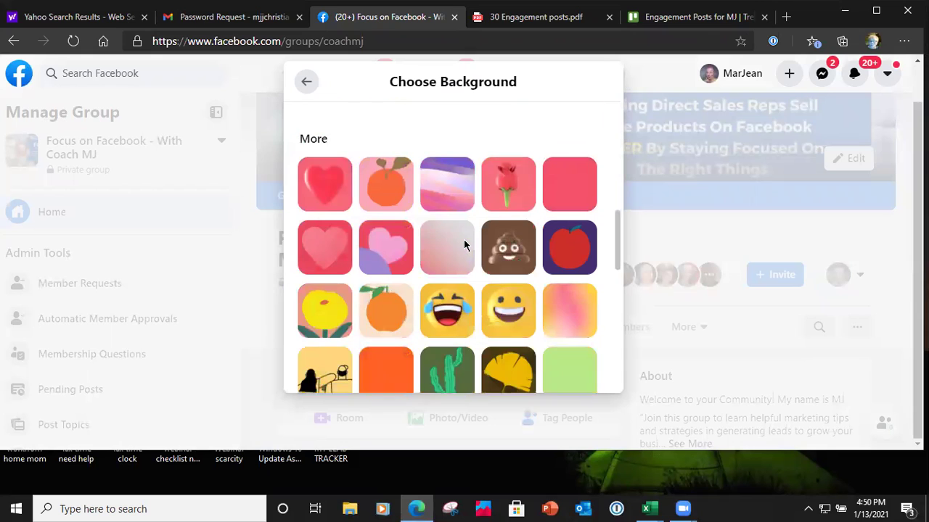
scroll(464, 244, "down", 1)
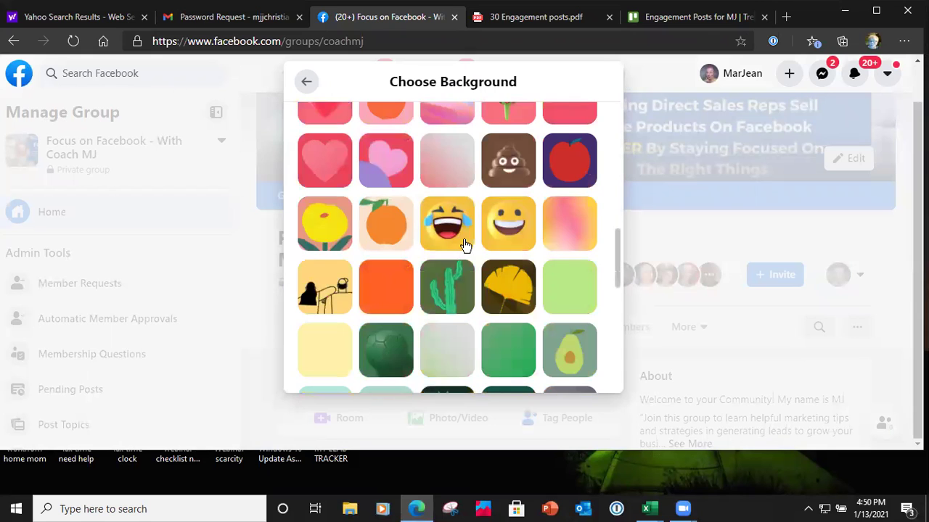
left_click(448, 176)
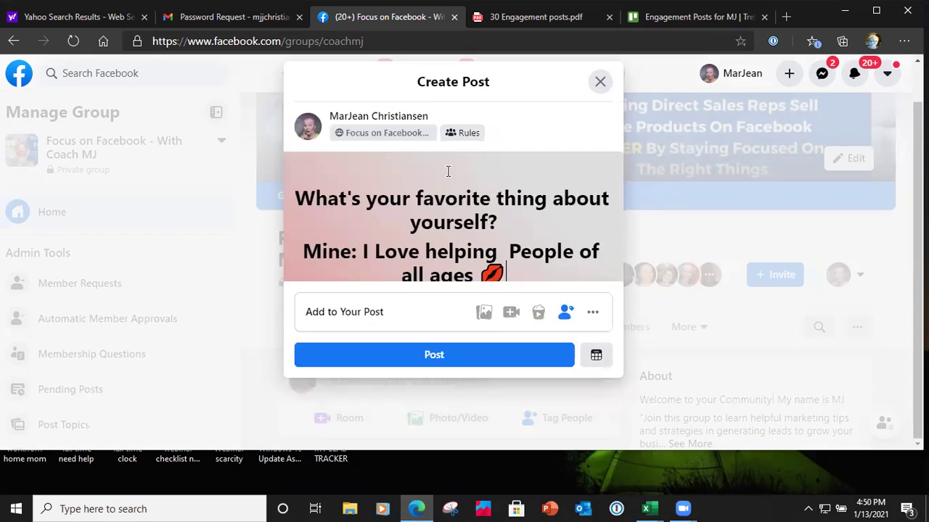
left_click(474, 238)
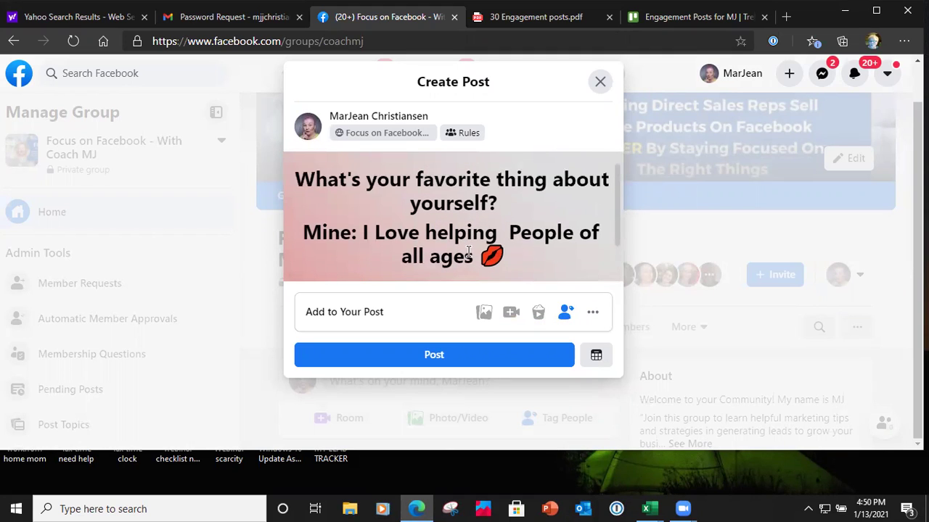
scroll(468, 252, "down", 1)
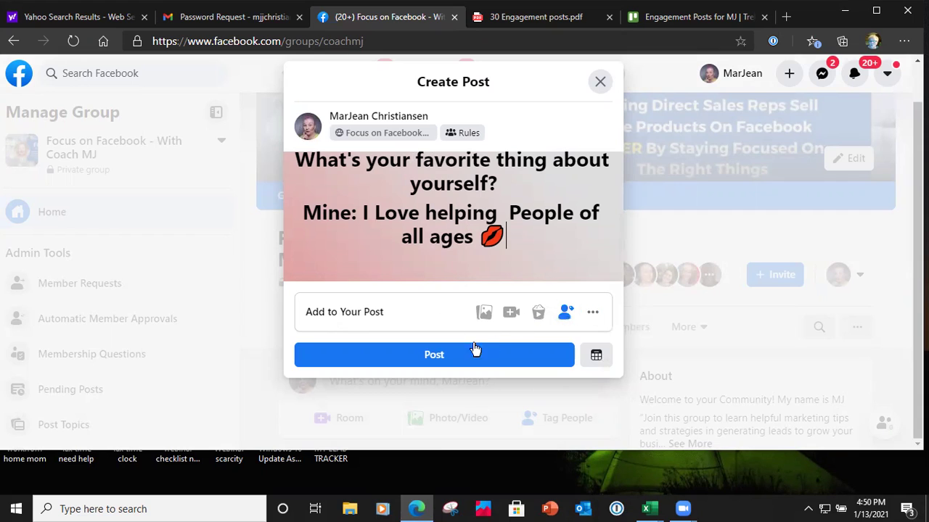
Step: Open the post's scheduling options and set the publishing date to Jan 17, 2021
left_click(596, 359)
left_click(371, 172)
type("01")
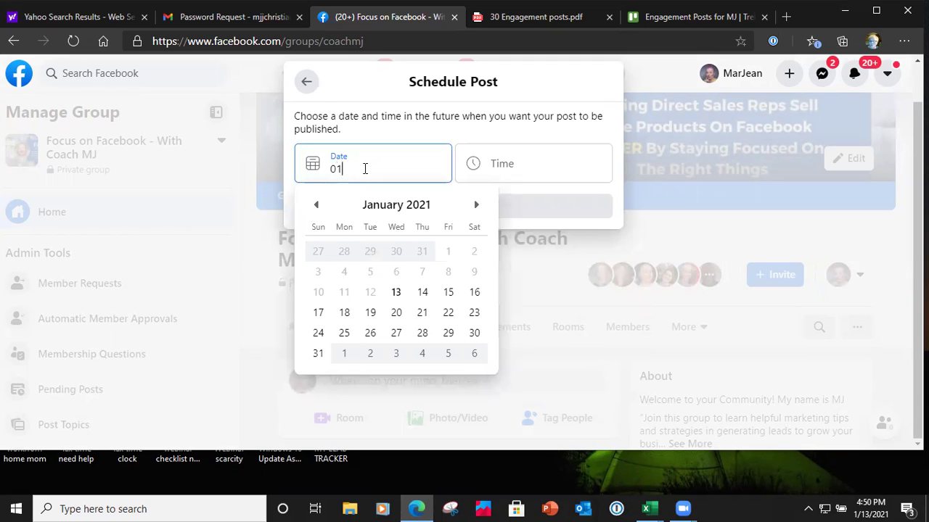
type("/17")
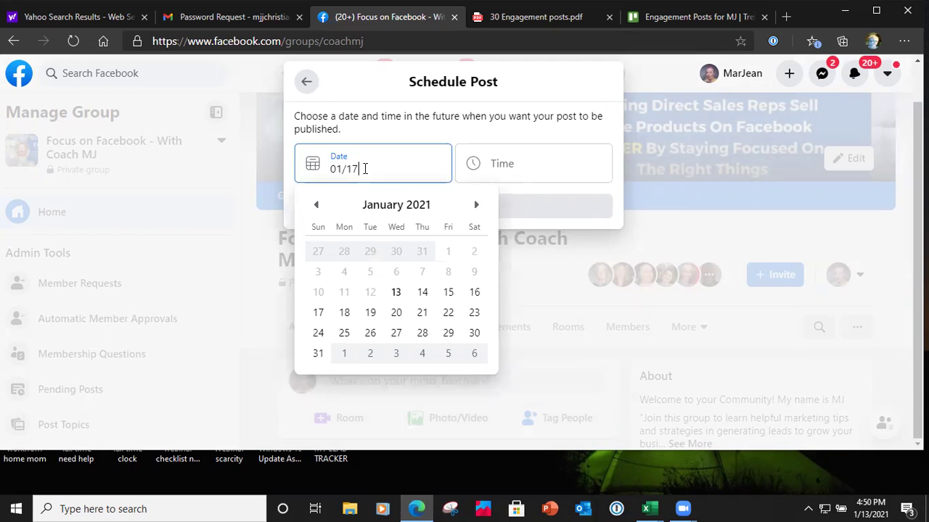
left_click(318, 313)
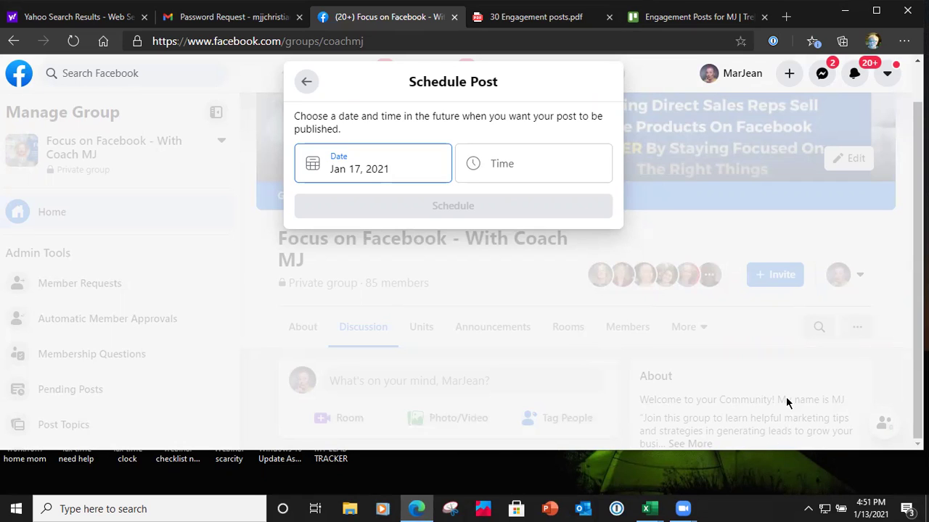
Step: Switch to the engagement insights workbook in Excel and examine Sunday's hourly values on the Popular Times sheet through 5 PM
left_click(648, 508)
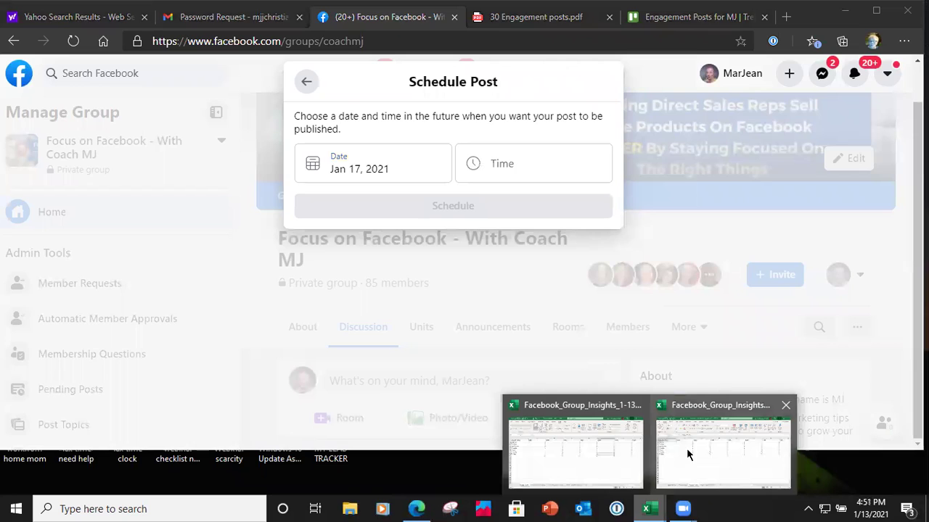
left_click(686, 448)
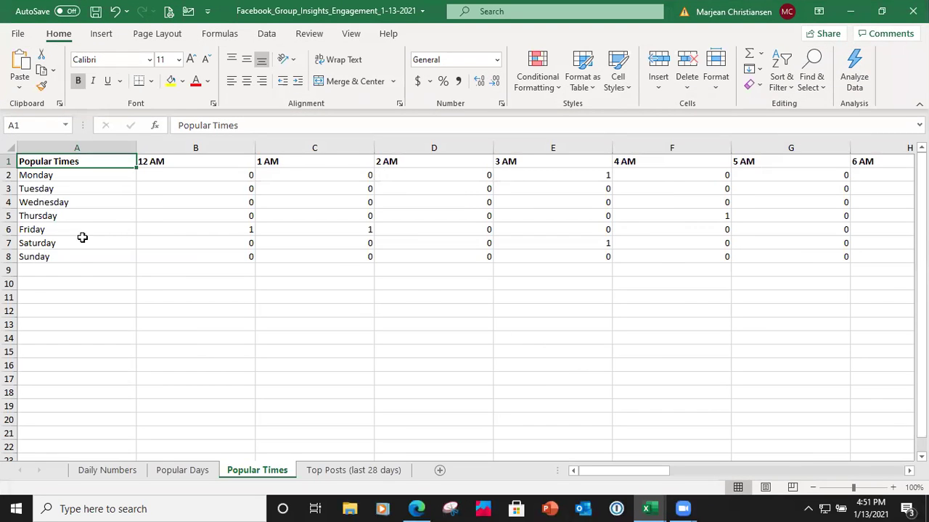
left_click(683, 254)
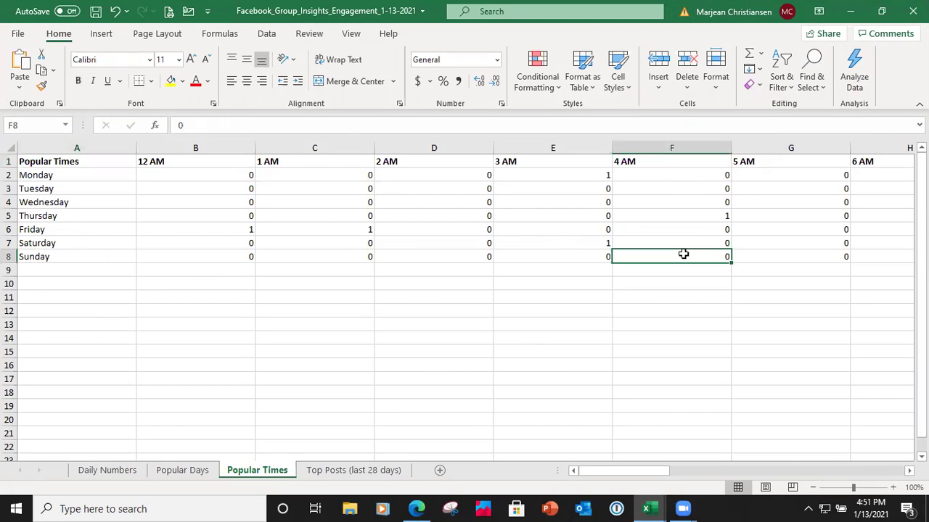
key("Right")
key("Right")
key("Right")
key("Right")
key("Right")
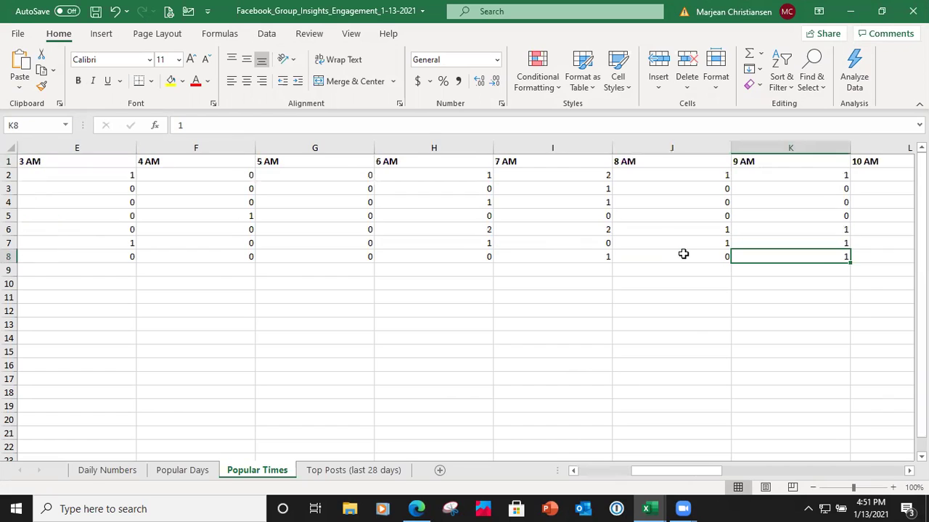
key("Right")
key("Right")
key("Right")
key("Right")
key("Right")
key("Right")
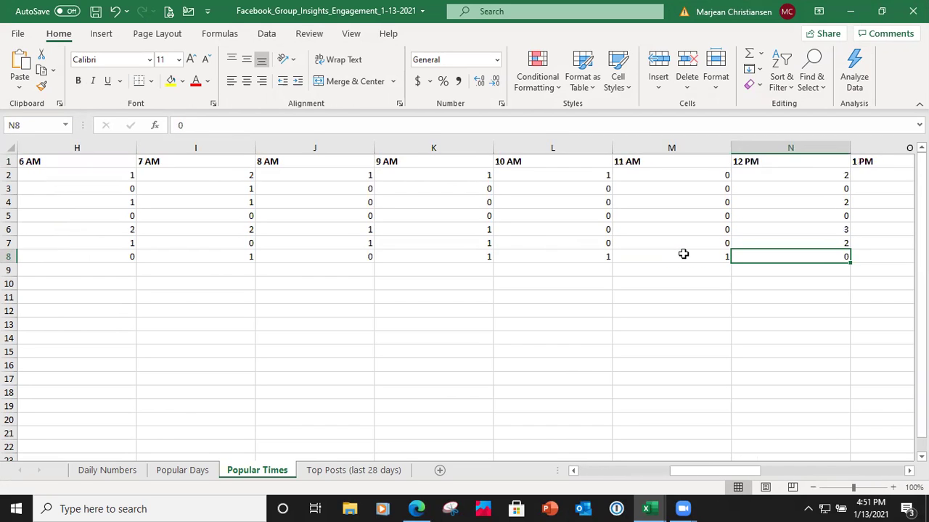
key("Right")
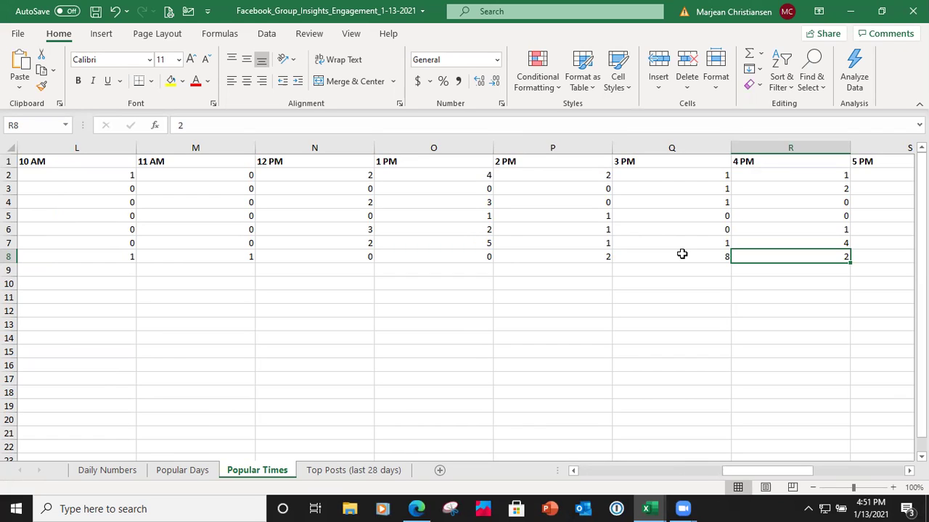
key("Right")
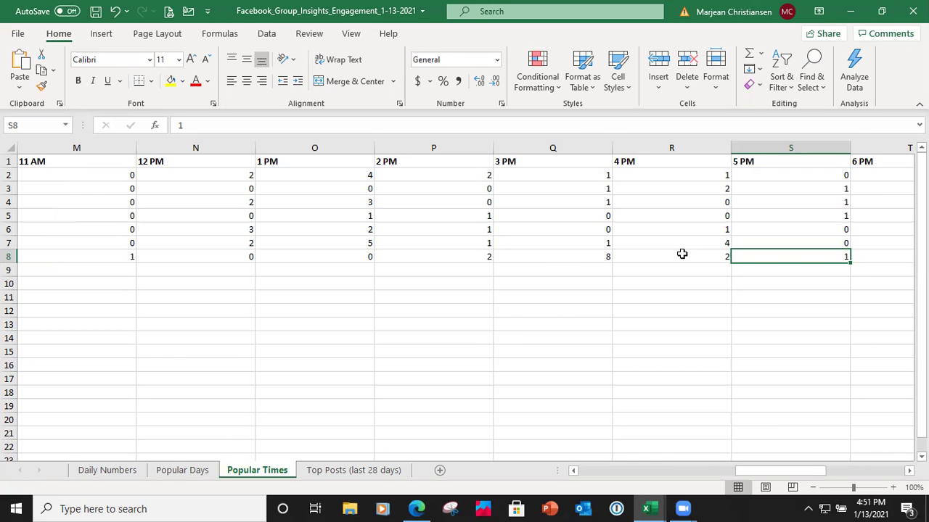
Step: Switch back to Facebook in the browser, set the post's publishing time to 5:55 PM, and schedule the post
left_click(410, 508)
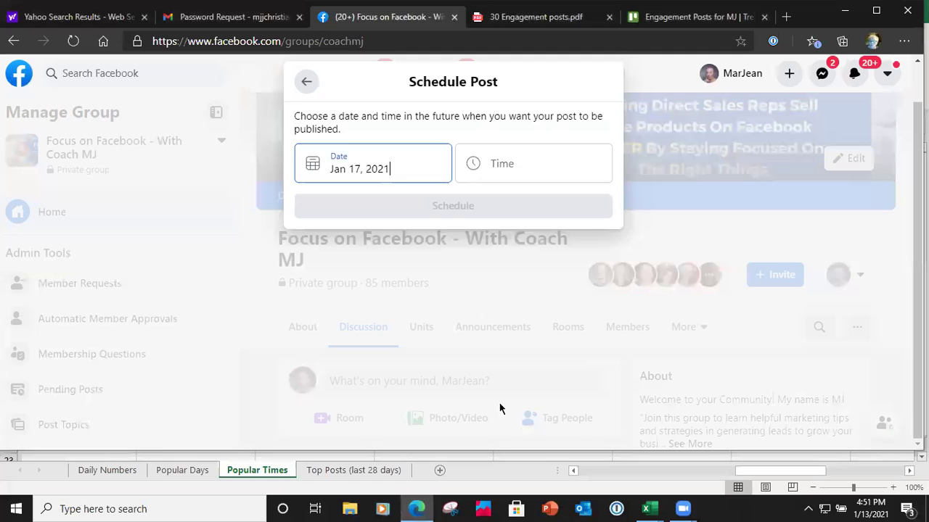
left_click(508, 170)
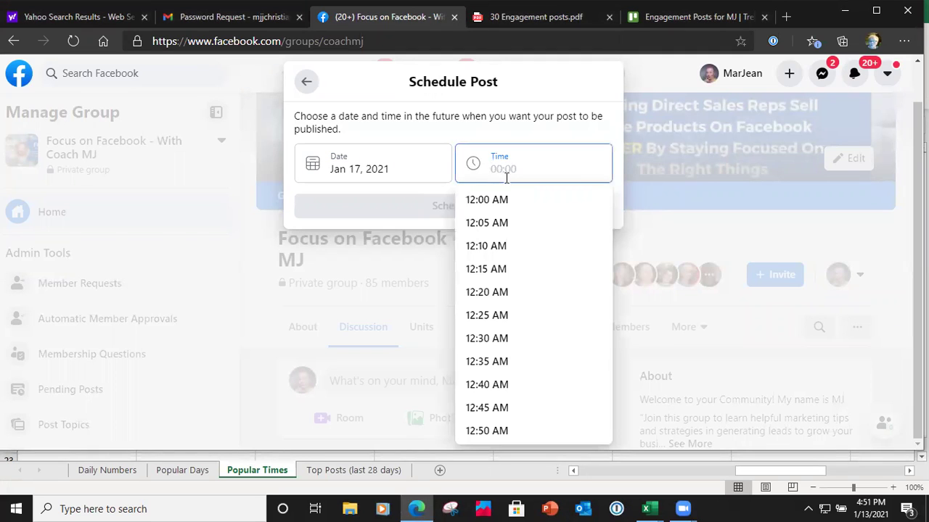
type("05:55")
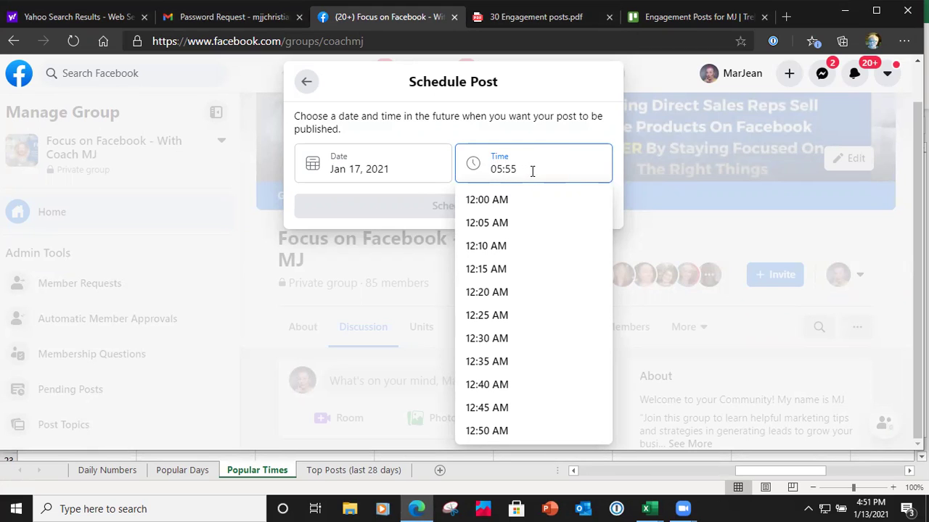
left_click_drag(516, 170, 469, 177)
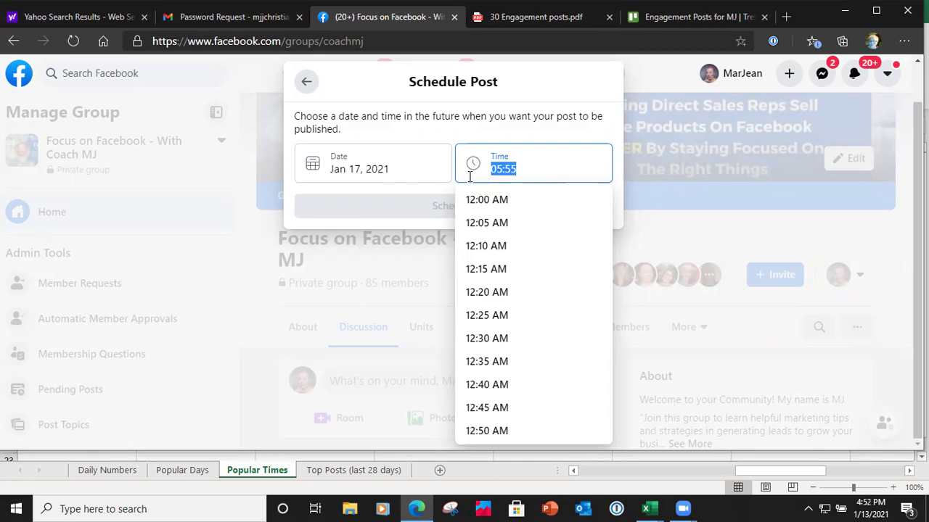
type("5:55")
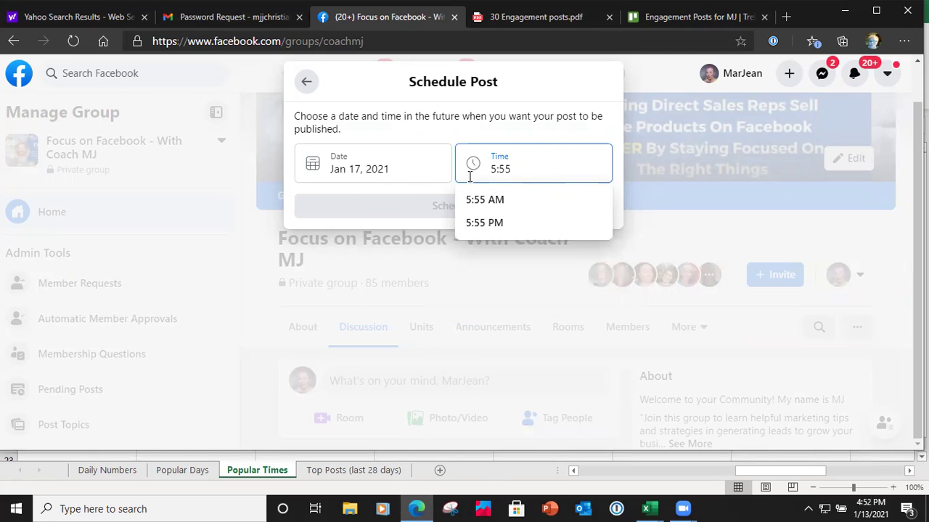
left_click(484, 225)
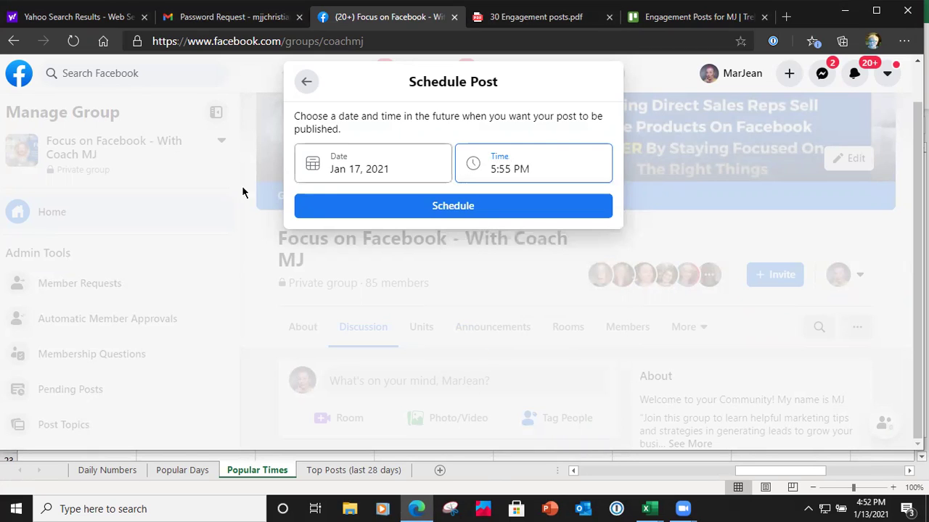
left_click(451, 208)
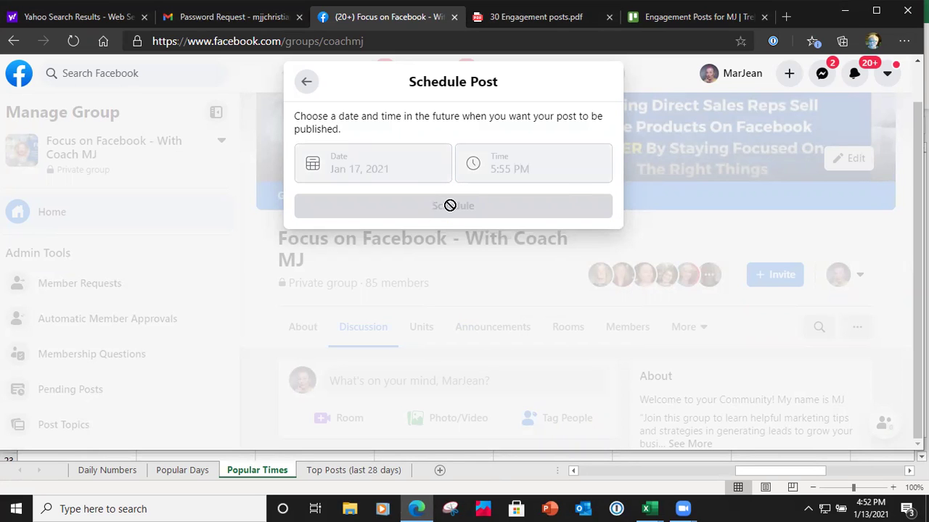
Step: Open the group's scheduled posts and review their content and publishing times down to the post about the #1 business commitment
scroll(417, 283, "down", 2)
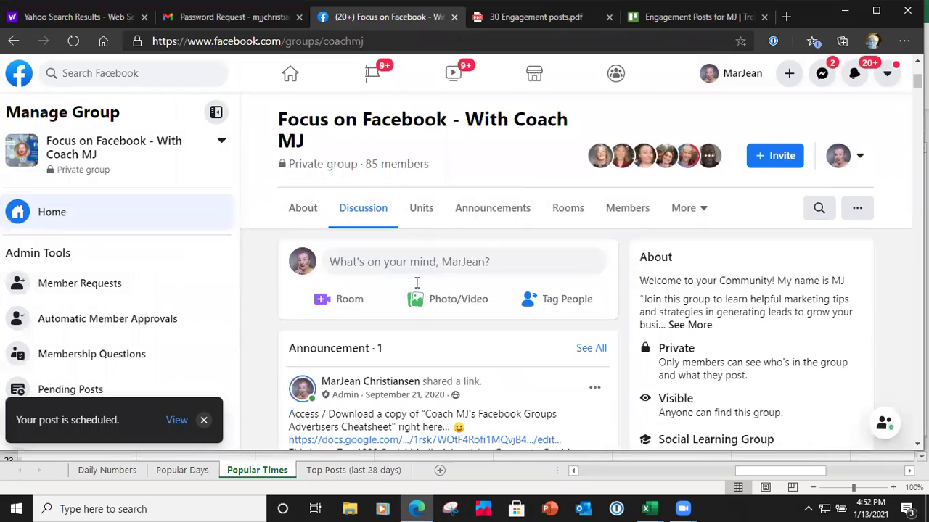
scroll(107, 298, "down", 4)
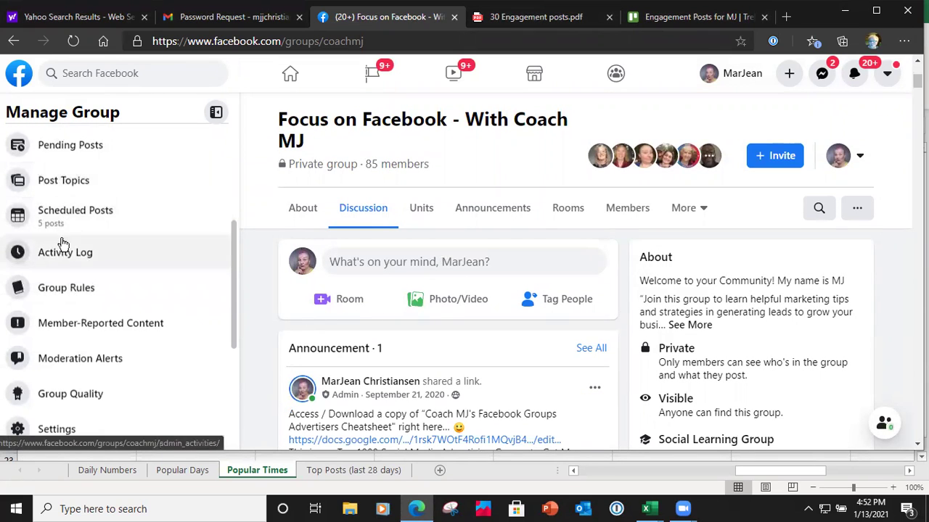
left_click(73, 218)
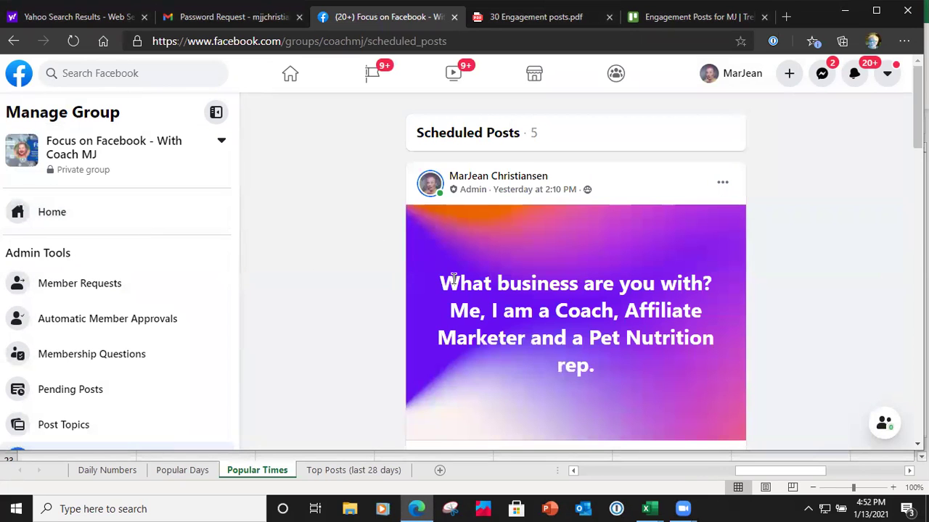
scroll(504, 257, "down", 1)
scroll(512, 265, "down", 1)
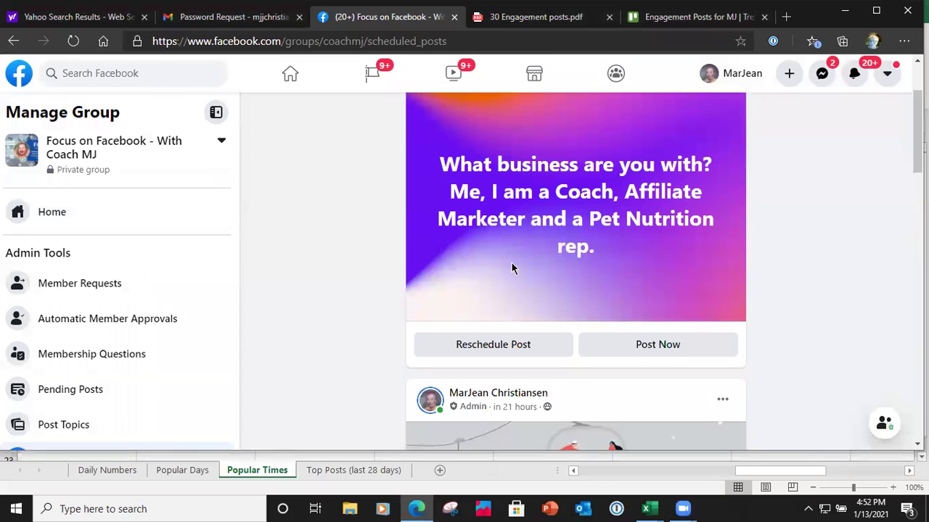
scroll(511, 268, "down", 2)
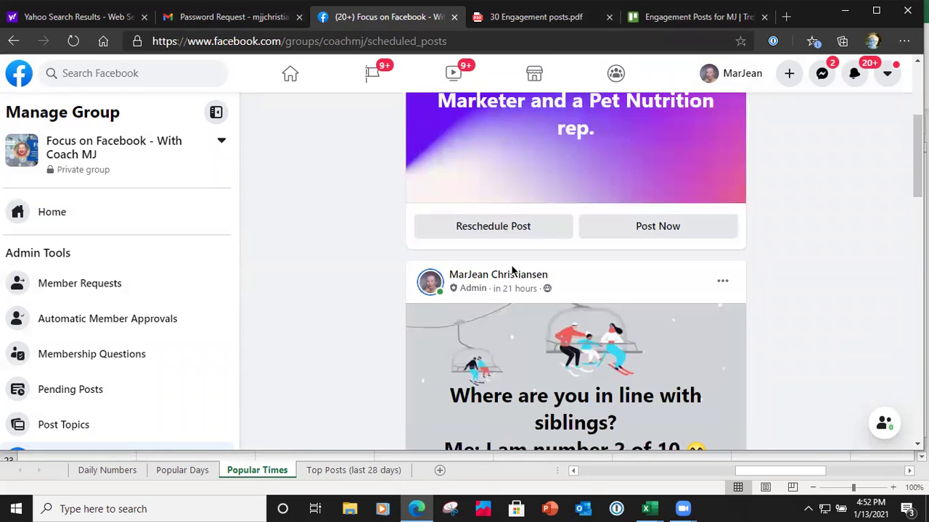
scroll(512, 271, "down", 2)
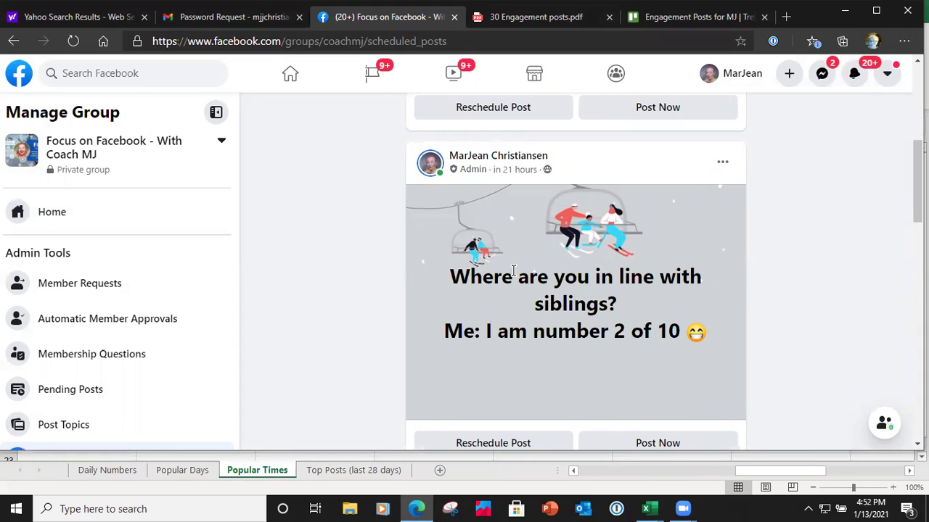
scroll(513, 271, "down", 5)
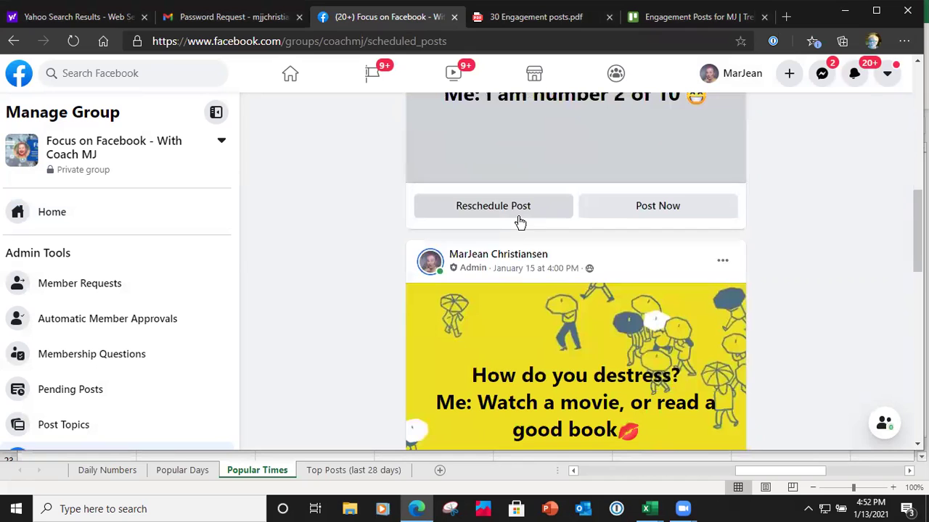
scroll(551, 283, "down", 1)
scroll(567, 280, "down", 5)
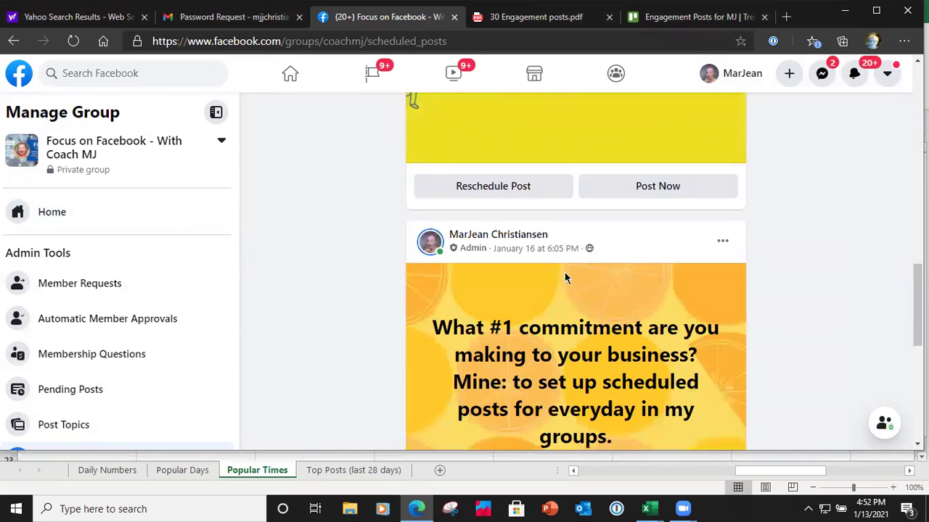
scroll(540, 260, "down", 1)
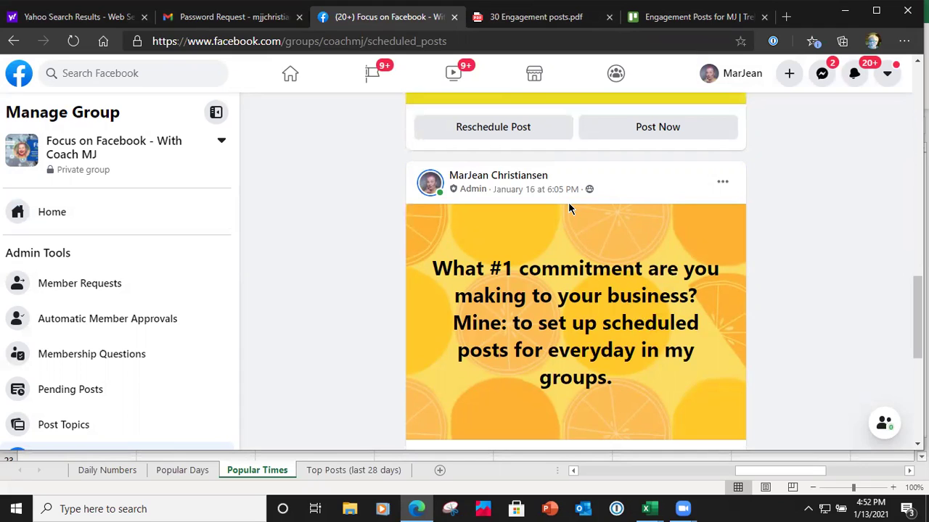
Step: Reschedule the "What #1 commitment are you making to your business?" post to 3:55 PM, keeping the date Jan 16, 2021
left_click(724, 185)
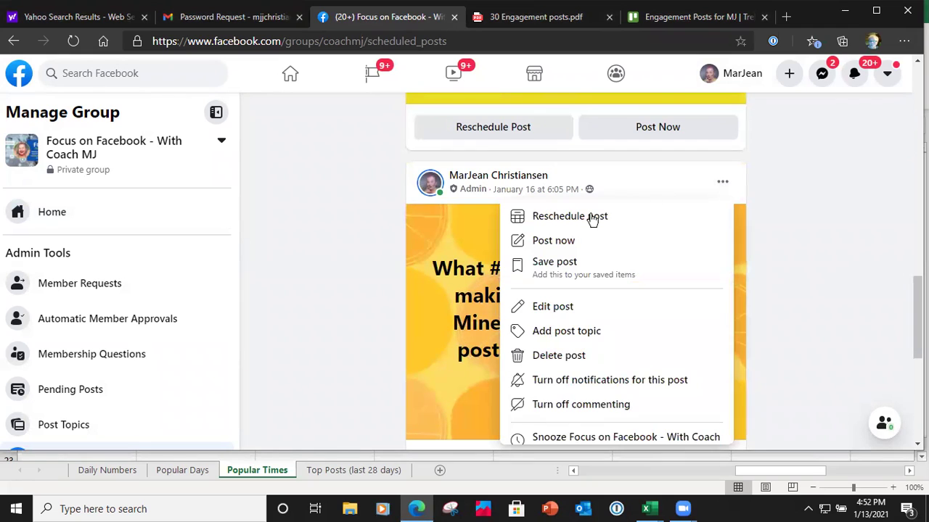
left_click(568, 217)
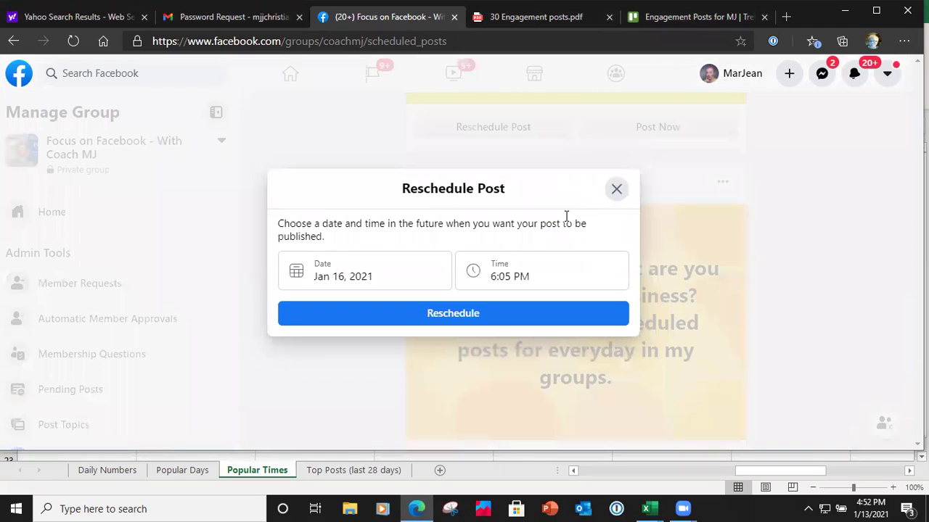
left_click(498, 276)
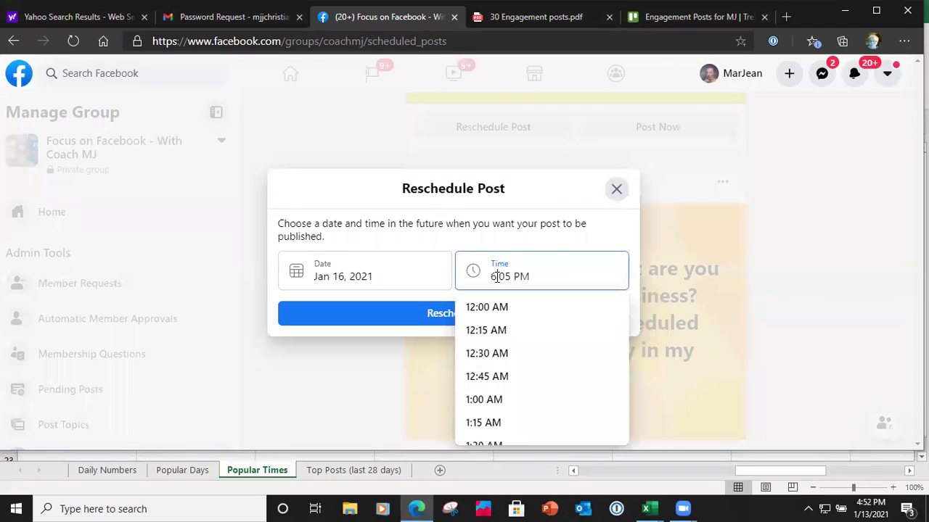
key("BackSpace")
type("3")
key("Right")
key("Delete")
type("5")
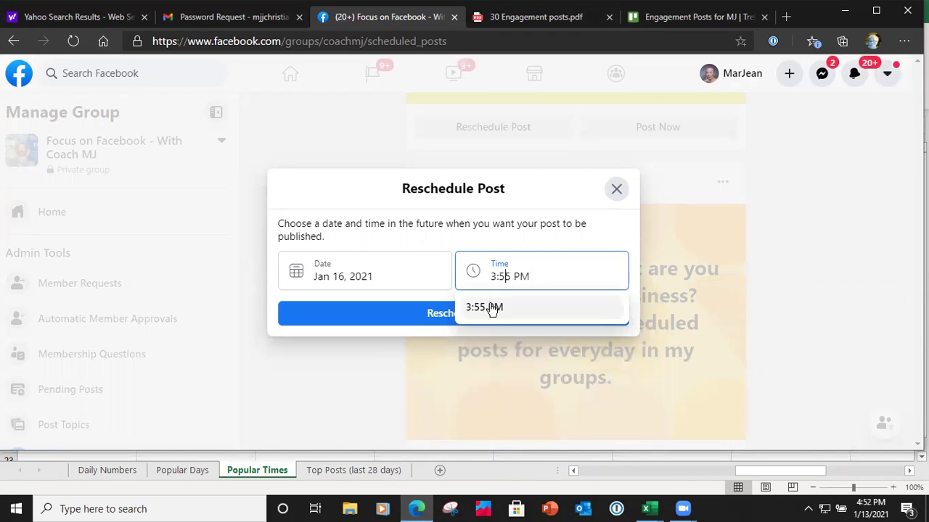
left_click(490, 308)
left_click(447, 314)
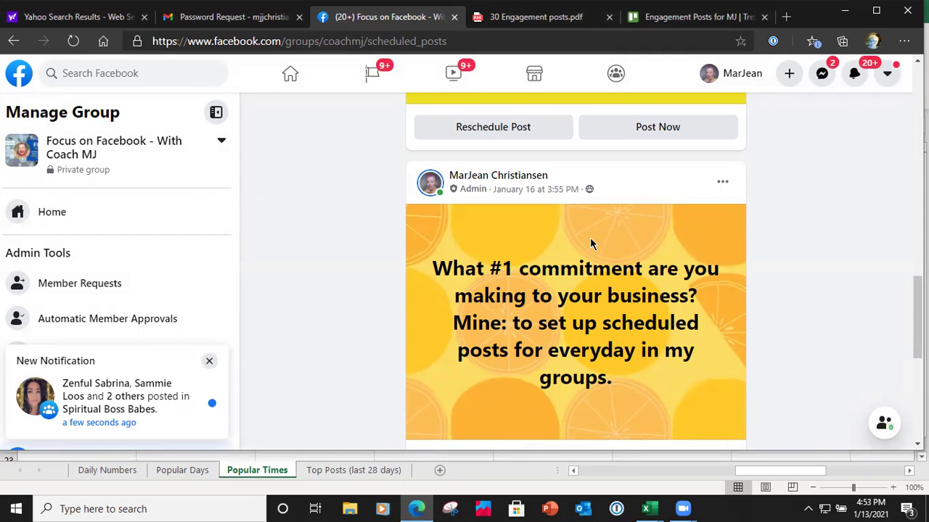
Step: Check the scheduled date and time of the "What's your favorite thing about yourself?" post at the end of the list
scroll(590, 250, "down", 5)
scroll(591, 258, "down", 1)
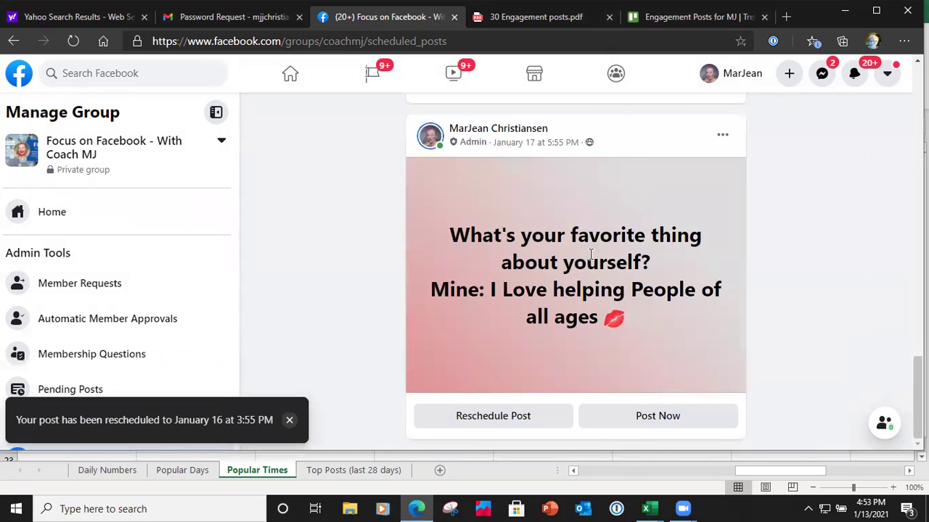
scroll(592, 253, "up", 2)
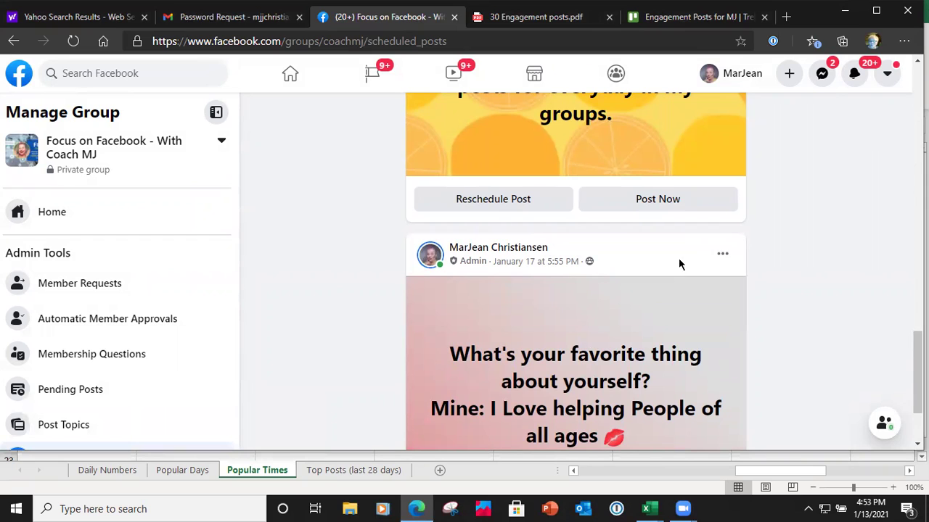
Step: Return to the group's home page and look over the announcement and discussion feed
left_click(46, 217)
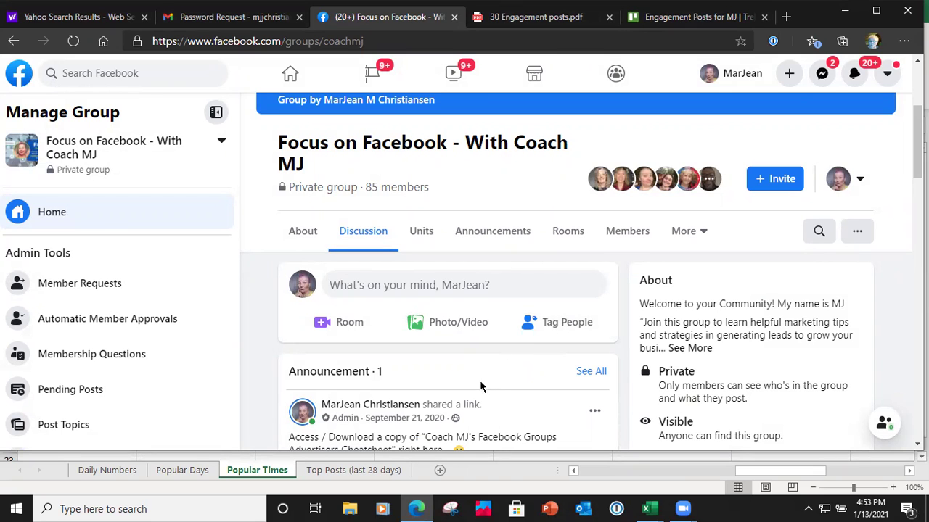
scroll(501, 383, "down", 5)
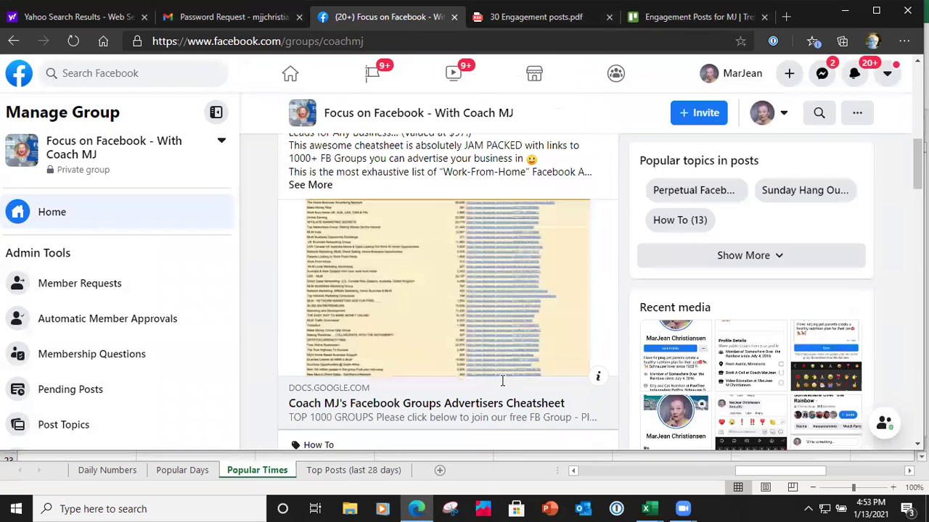
scroll(502, 377, "down", 2)
scroll(502, 366, "up", 8)
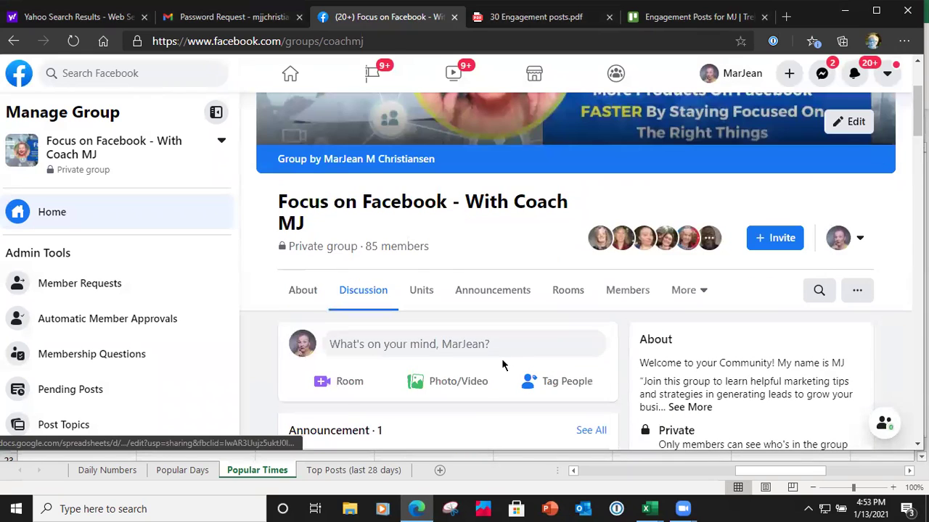